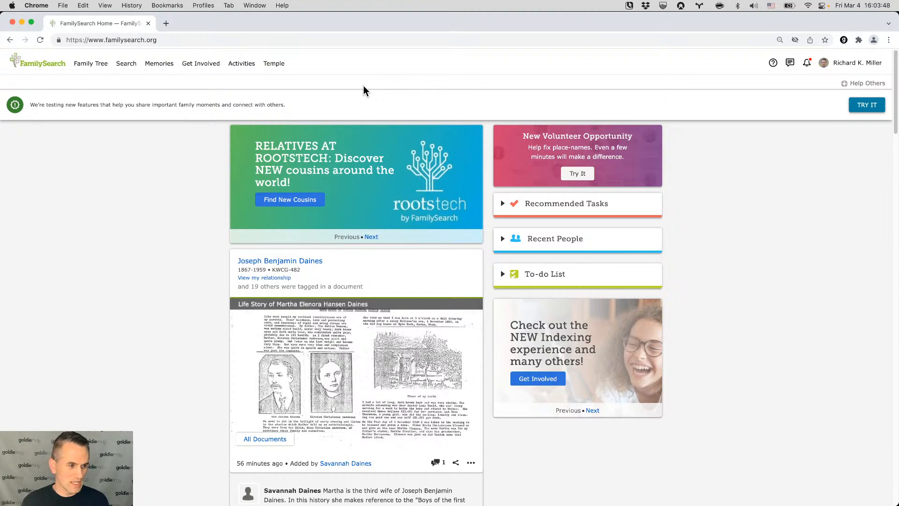
- View the goldiemay.com home page in a separate tab and close it to return to FamilySearch
key(super+t)
text(goldiemay.com)
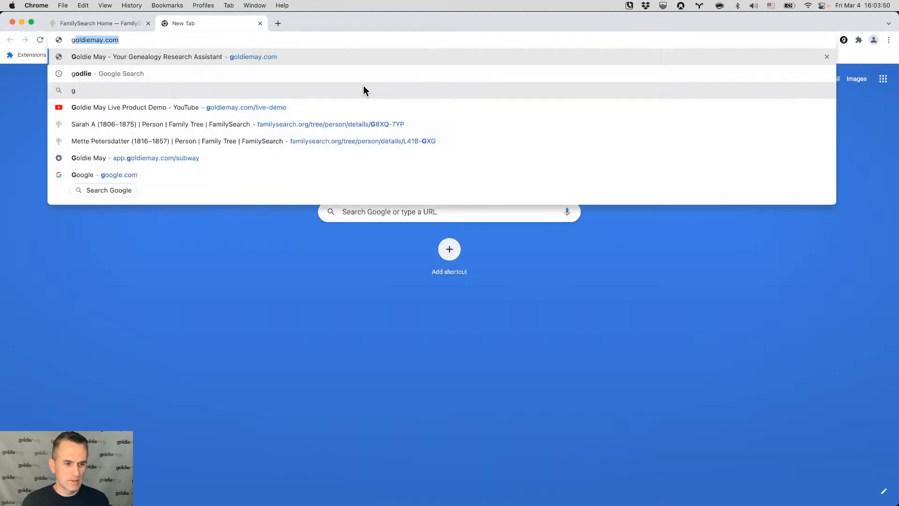
key(Return)
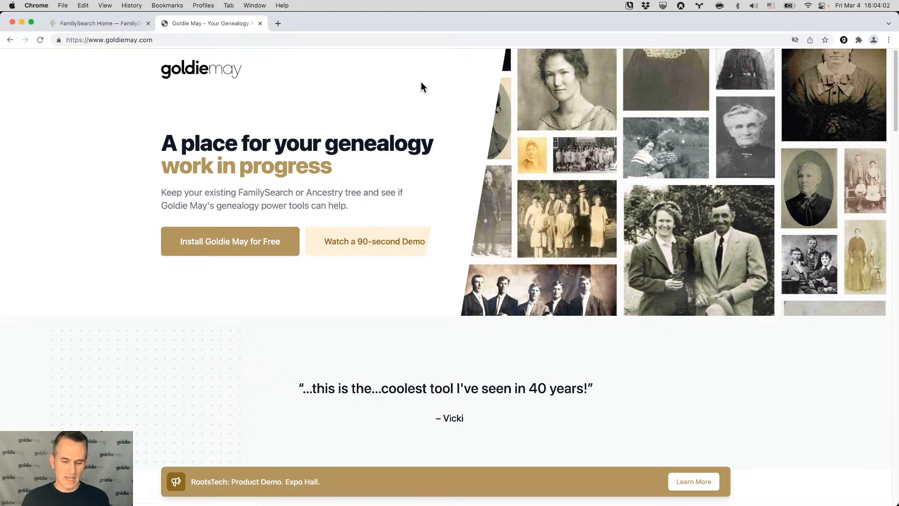
key(super+w)
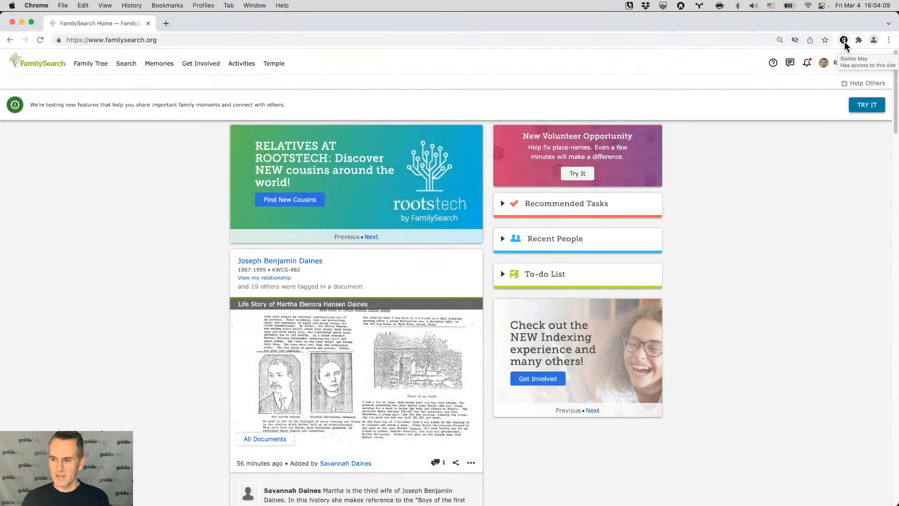
- Open the Goldie May extension beside the FamilySearch page and switch it to the Subway Map view
click(843, 40)
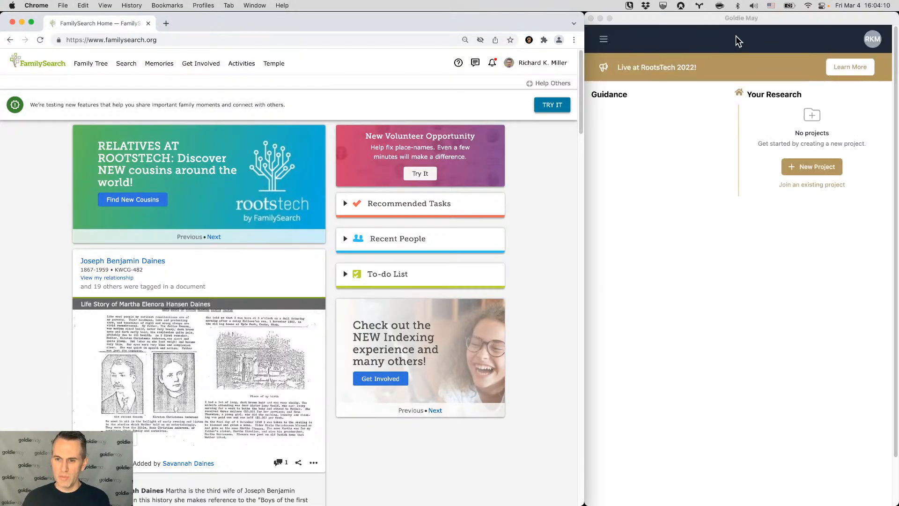
click(625, 18)
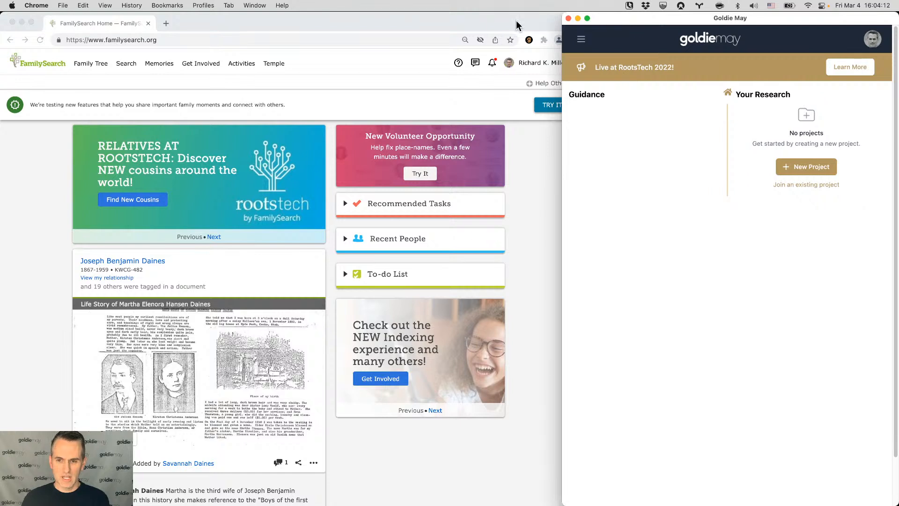
click(499, 21)
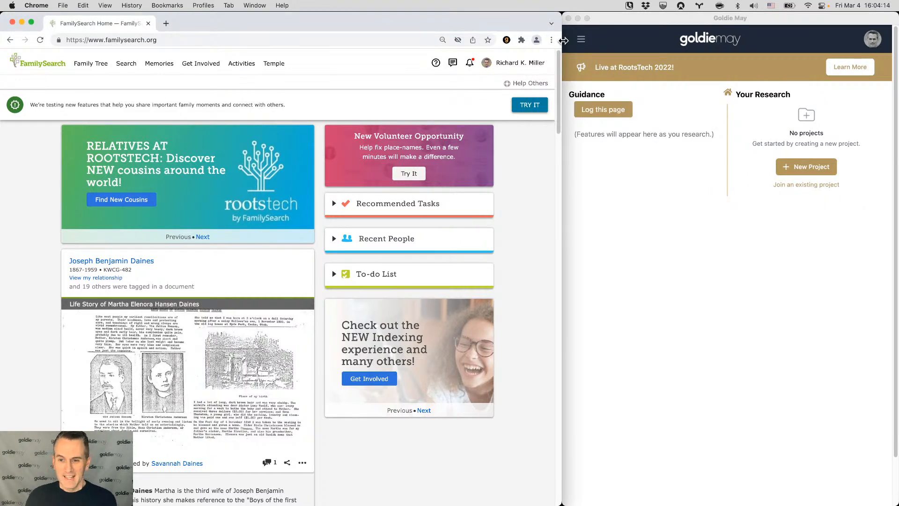
click(581, 41)
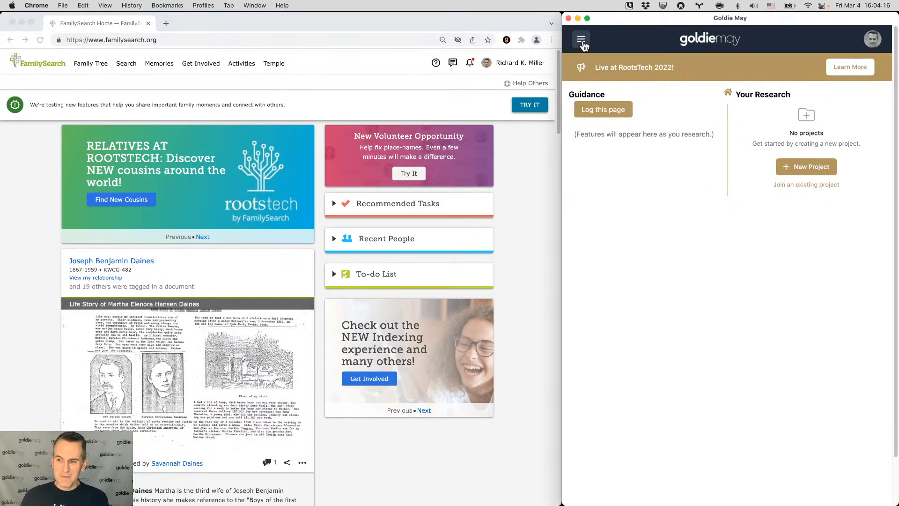
click(582, 44)
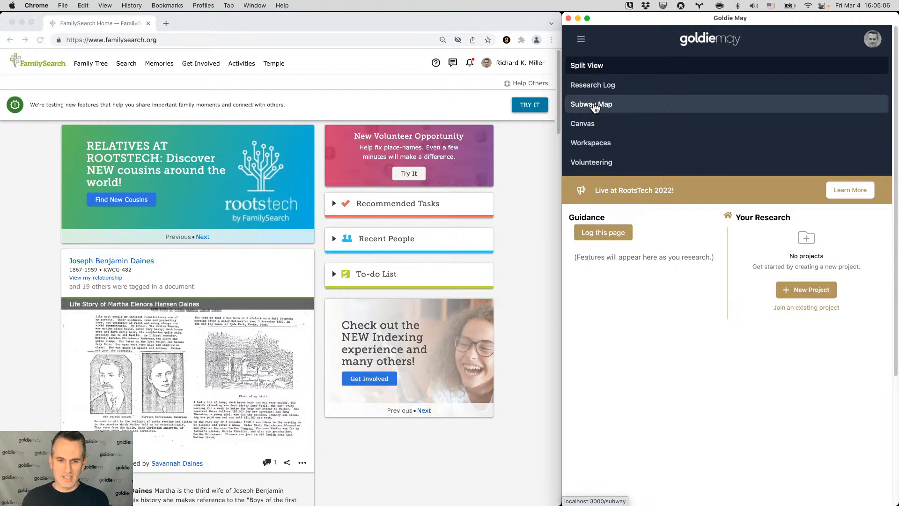
click(595, 108)
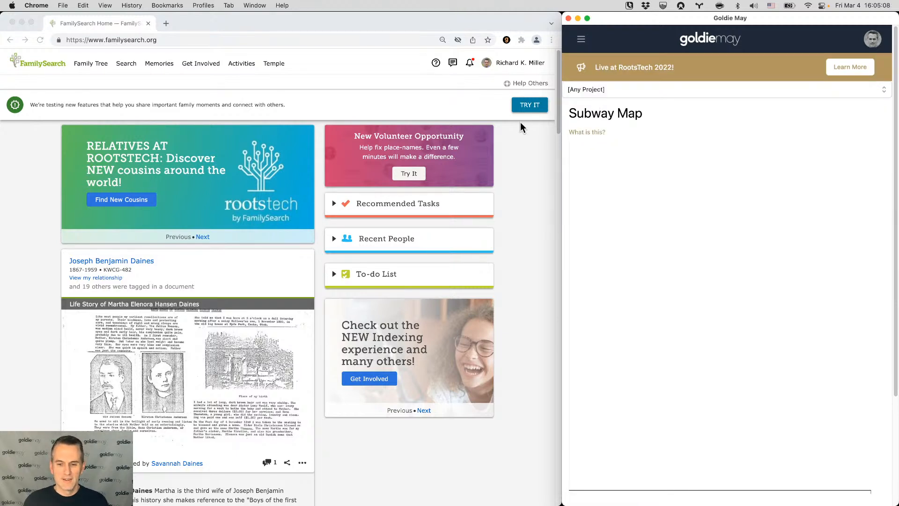
- Arrange the FamilySearch and Goldie May windows side by side, each filling half of the screen
click(531, 154)
key(ctrl+alt+Left)
click(604, 156)
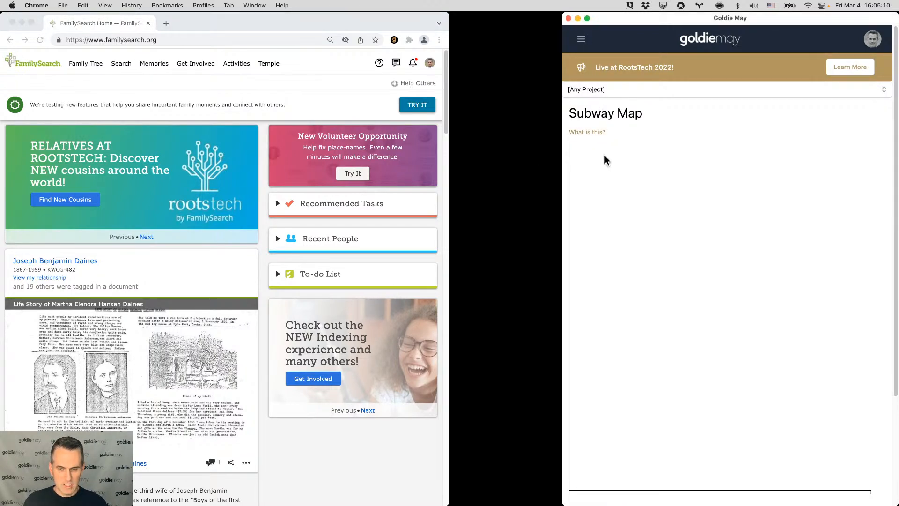
key(ctrl+alt+Right)
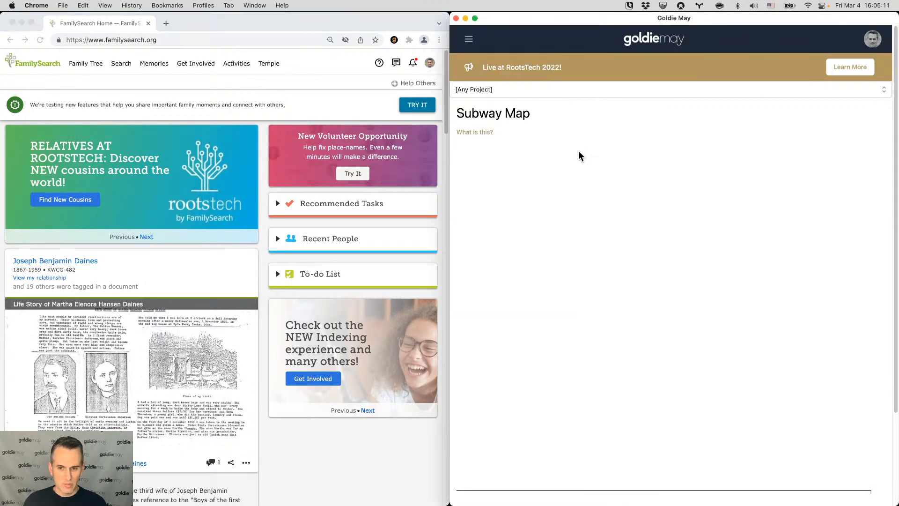
- Show the browser's bookmarks bar and open the first bookmarked ancestor's FamilySearch person page
click(252, 21)
key(super+shift+b)
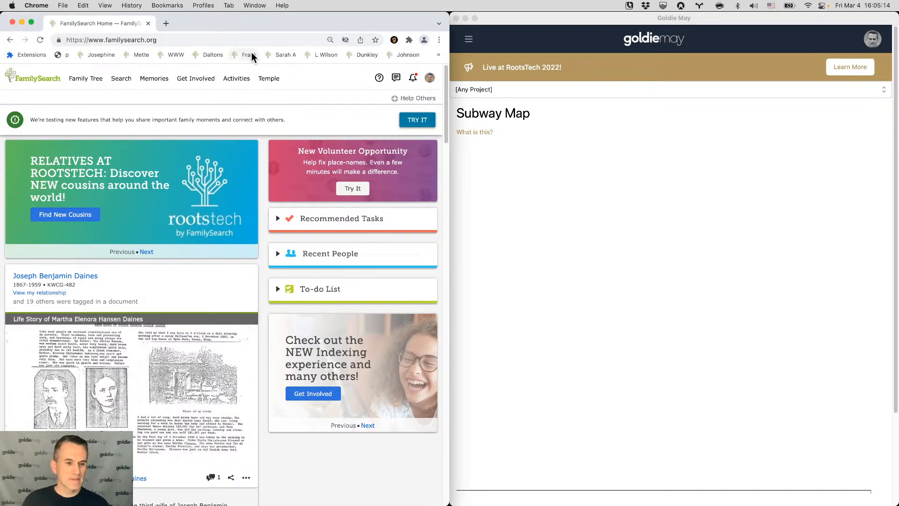
click(101, 55)
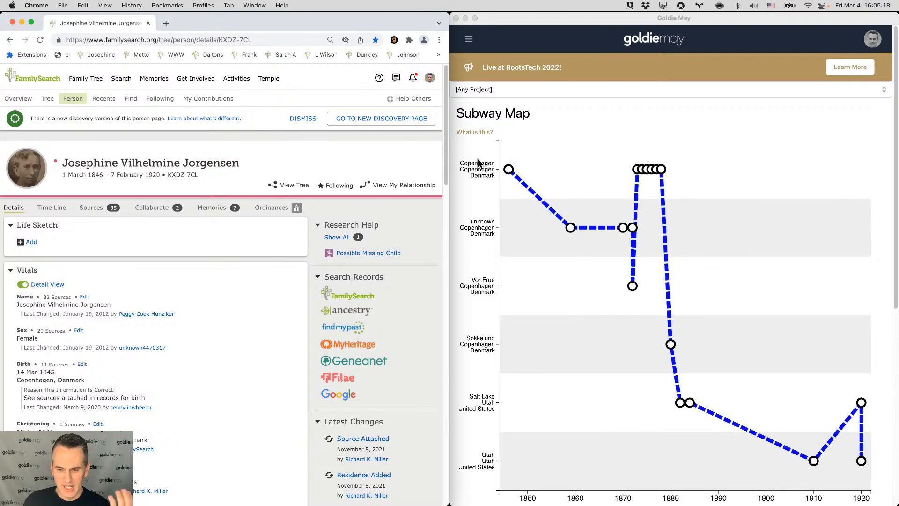
- Set the place detail level of the subway map to State, Country
scroll(542, 269, down, 5)
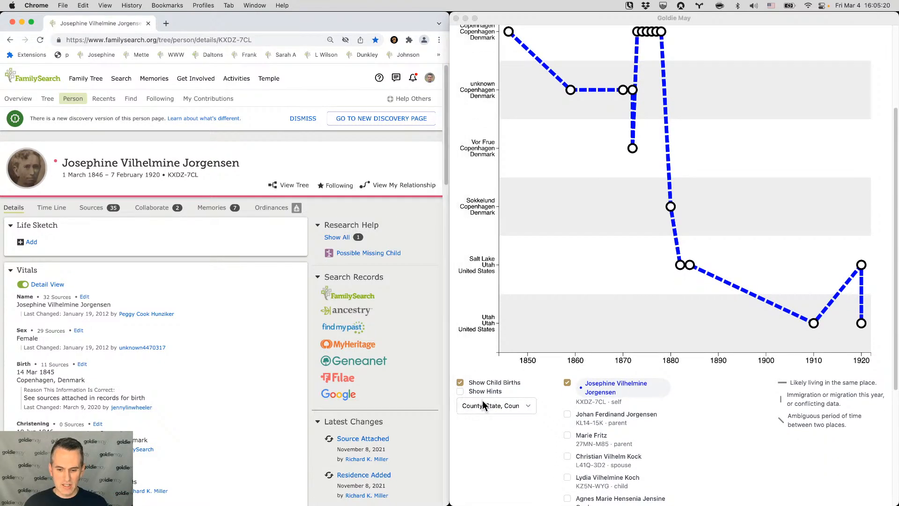
click(484, 405)
click(482, 416)
scroll(521, 330, up, 4)
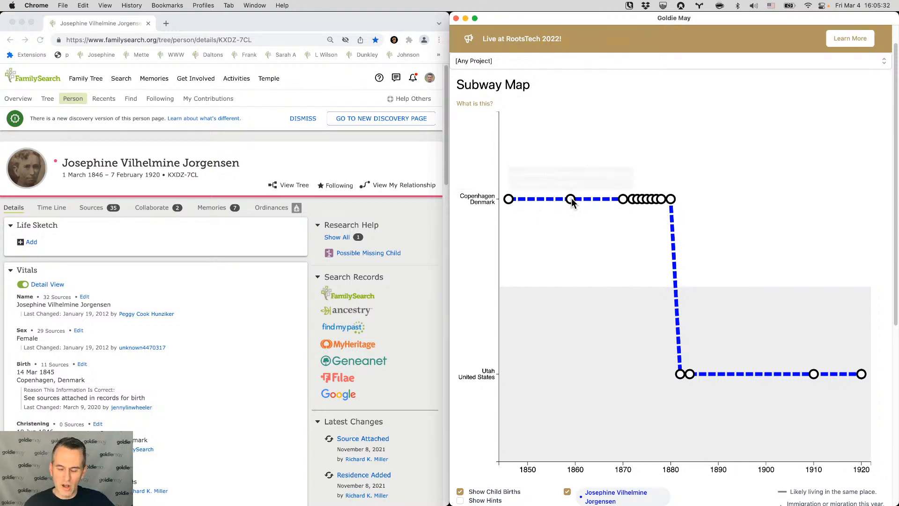
- Examine the ancestor's life events on the subway map and compare them with the vitals and other information on the person page
mouse_move(672, 200)
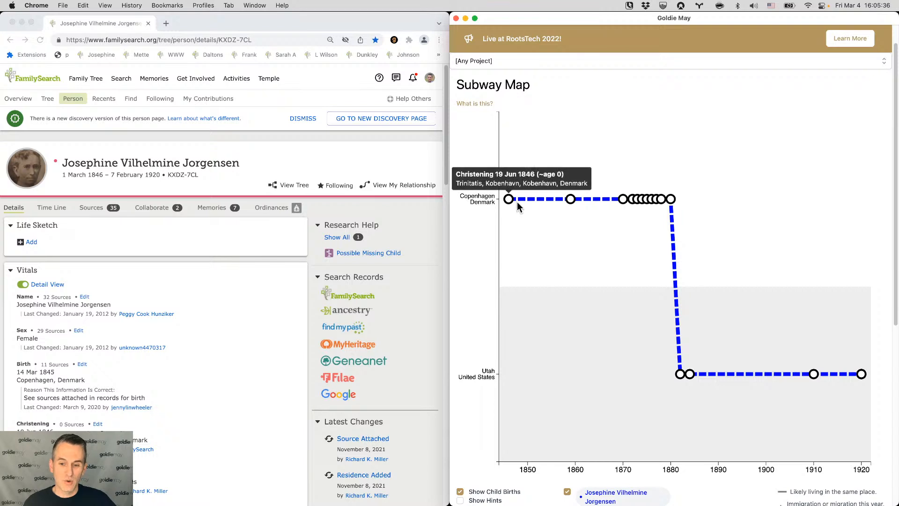
mouse_move(570, 200)
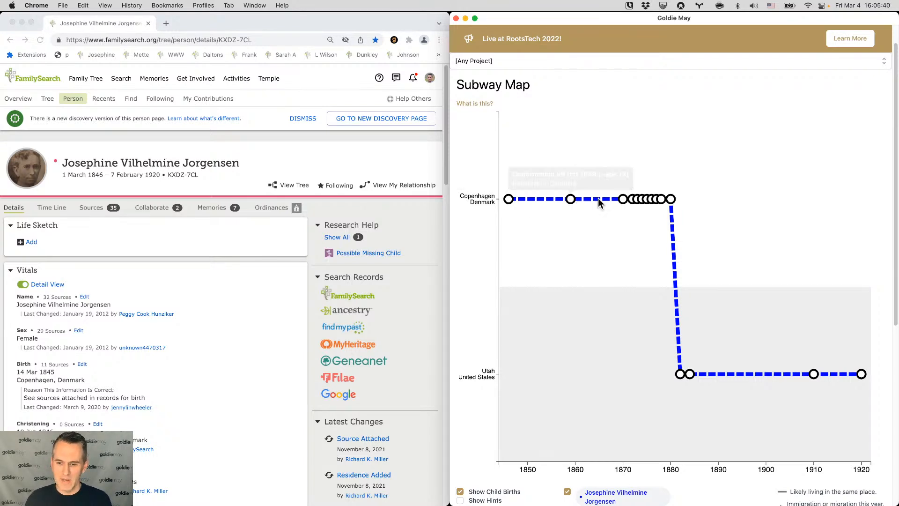
mouse_move(623, 198)
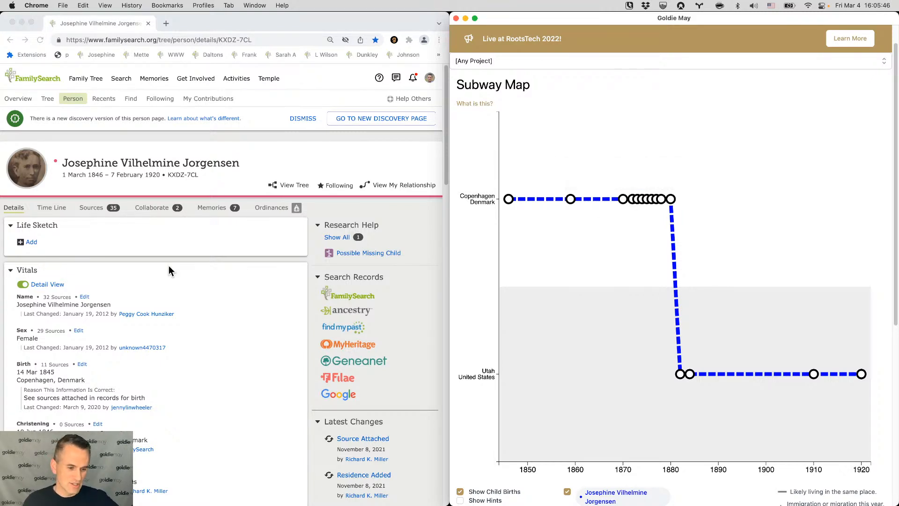
scroll(169, 270, down, 5)
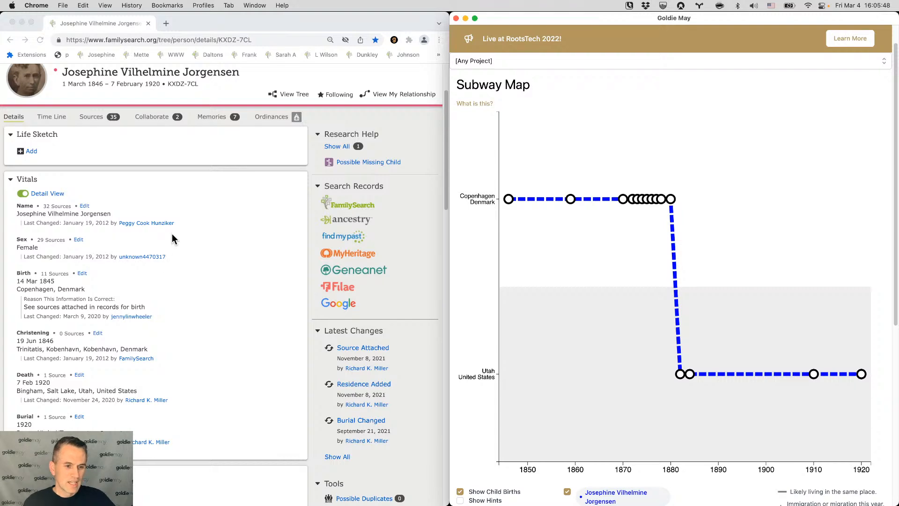
scroll(120, 180, down, 8)
scroll(117, 181, up, 6)
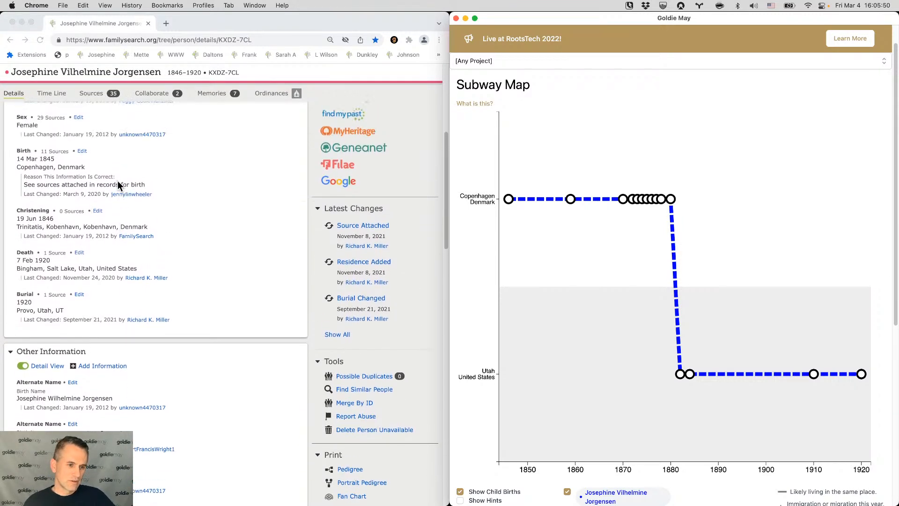
scroll(54, 127, up, 2)
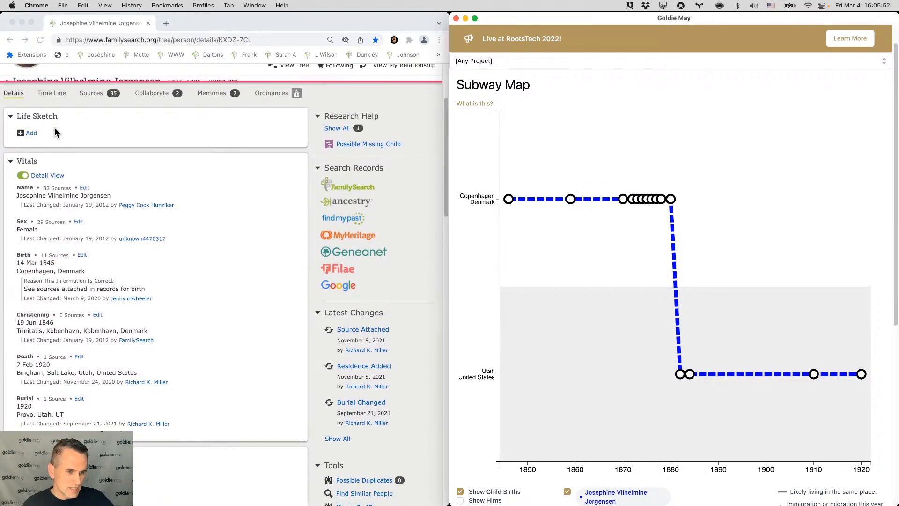
scroll(40, 424, down, 12)
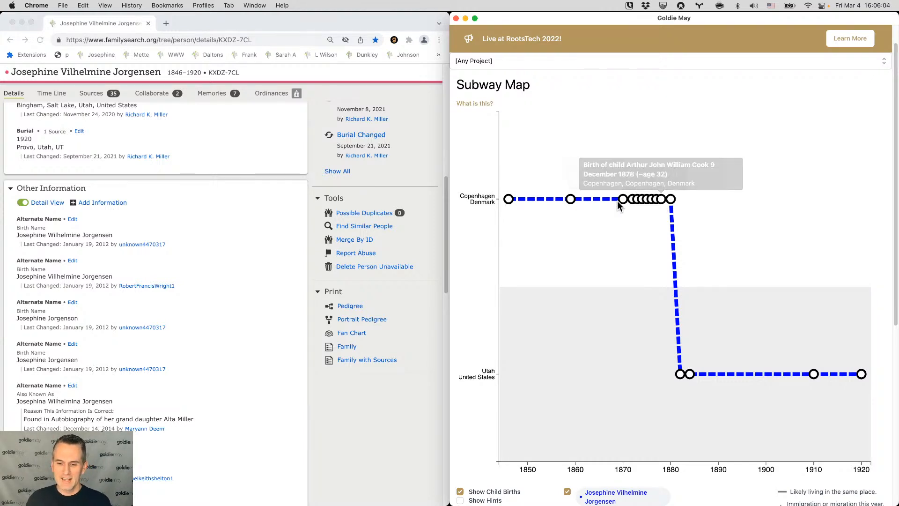
mouse_move(509, 204)
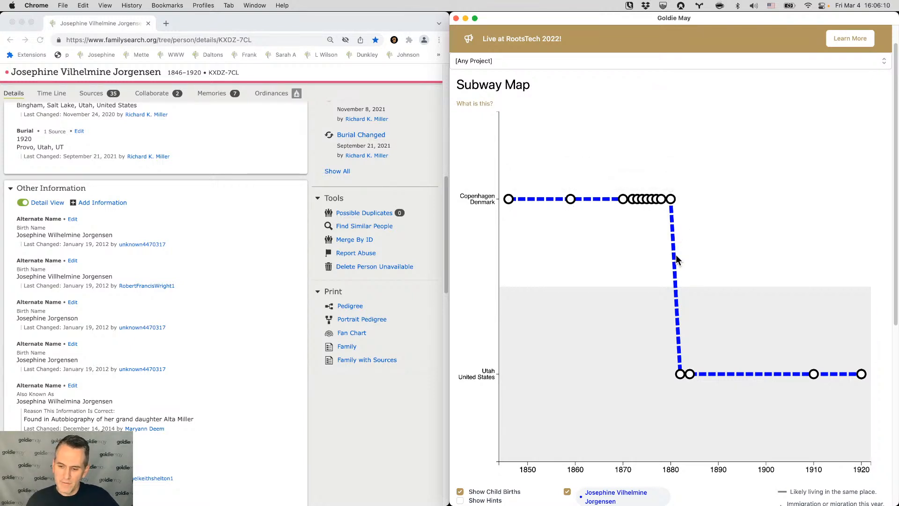
mouse_move(691, 371)
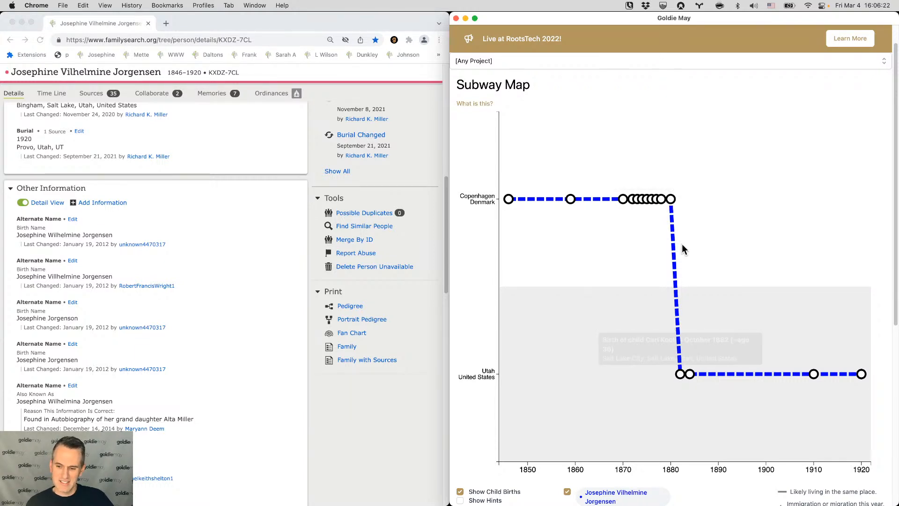
mouse_move(848, 371)
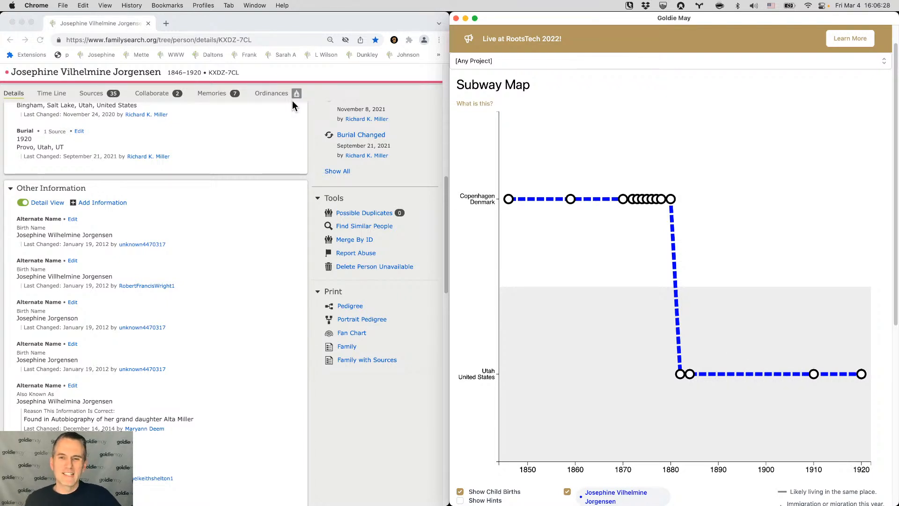
- Open the second bookmarked ancestor's person page and inspect the Koldinghus and Utah events on the subway map
click(139, 55)
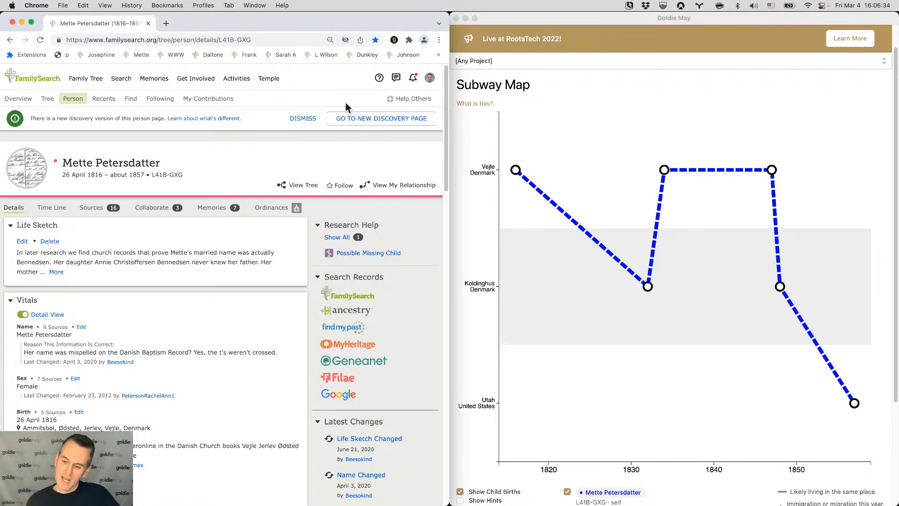
click(722, 264)
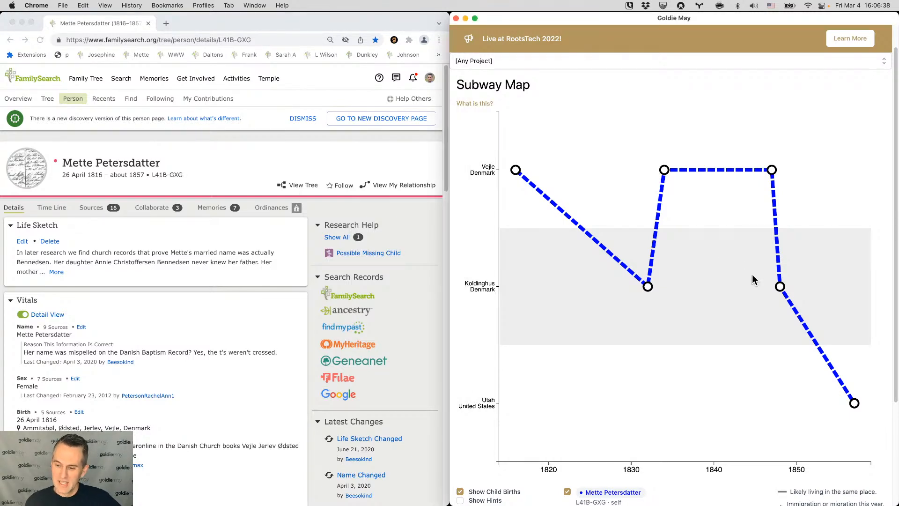
mouse_move(779, 287)
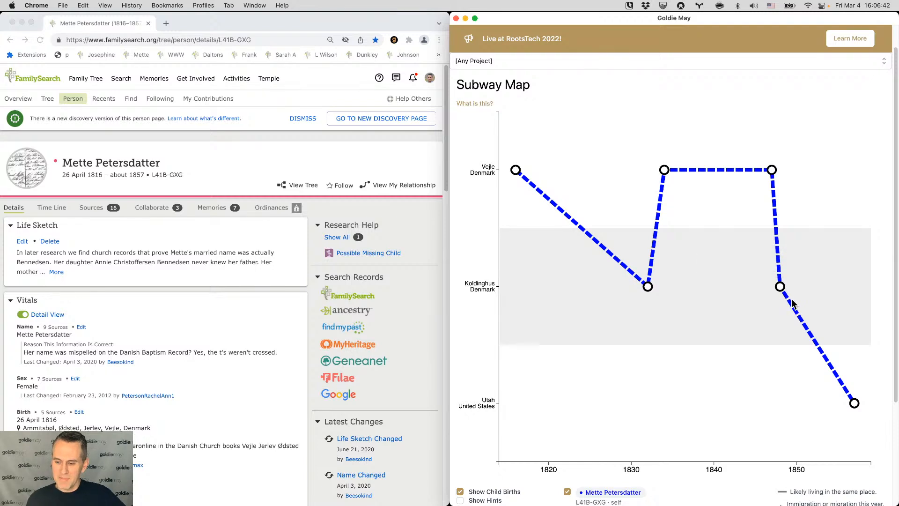
mouse_move(855, 408)
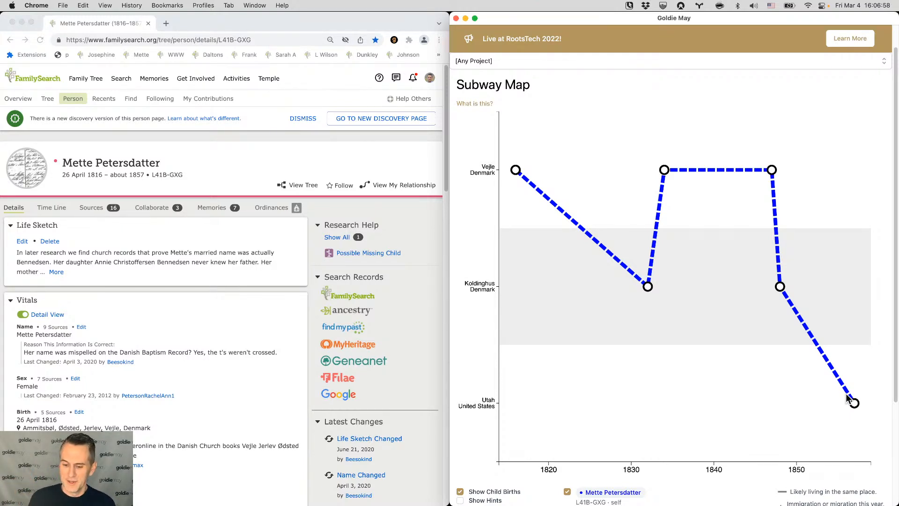
- Show record hints on the subway map and open the FamilySearch search offered by the Denmark Census, 1850 hint
scroll(704, 381, down, 2)
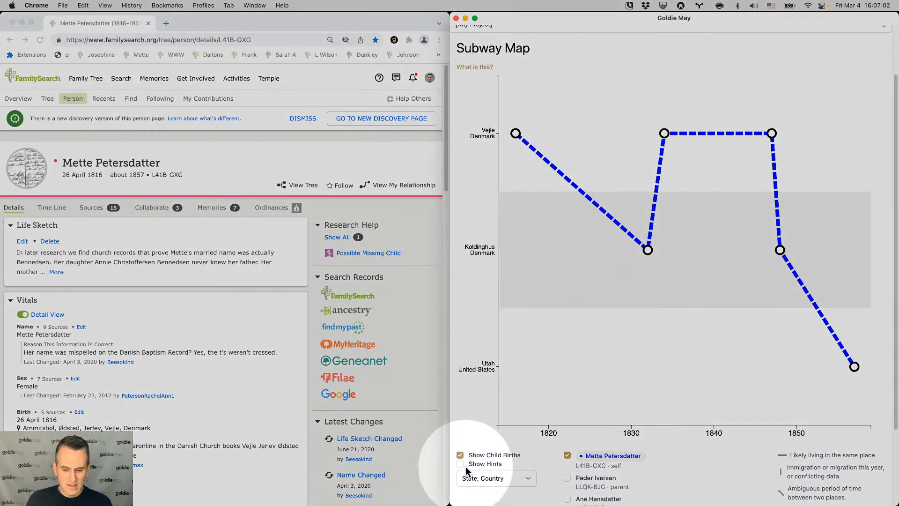
click(461, 464)
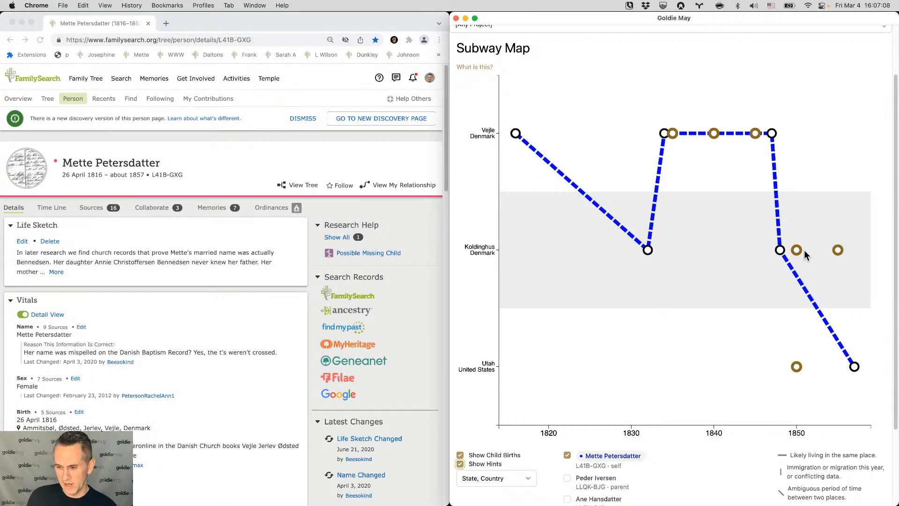
mouse_move(799, 252)
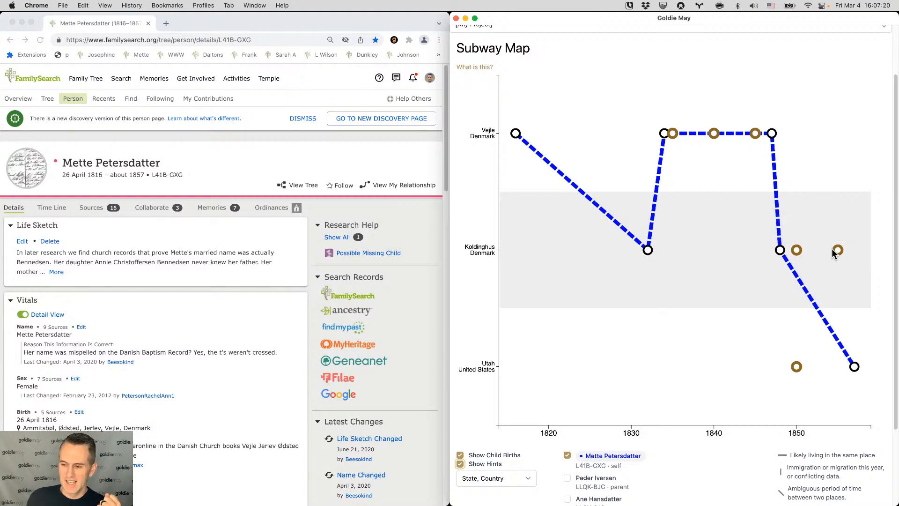
mouse_move(838, 252)
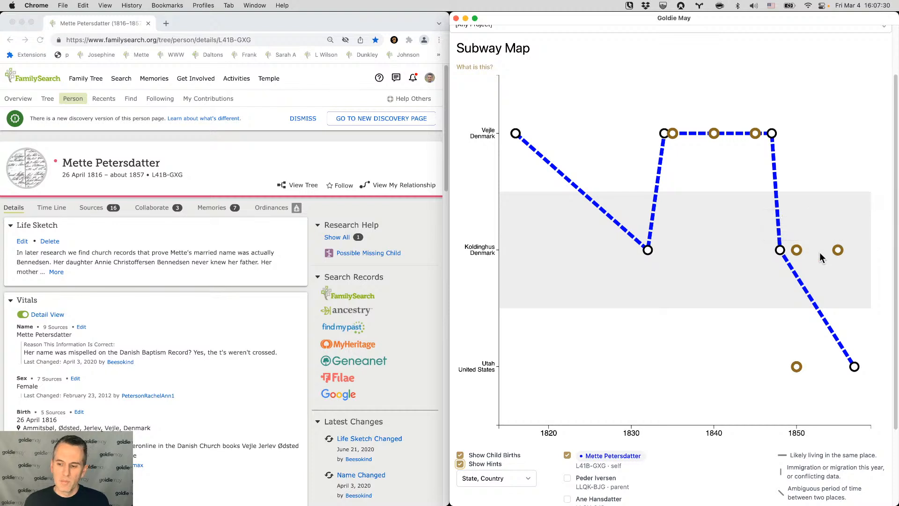
mouse_move(797, 369)
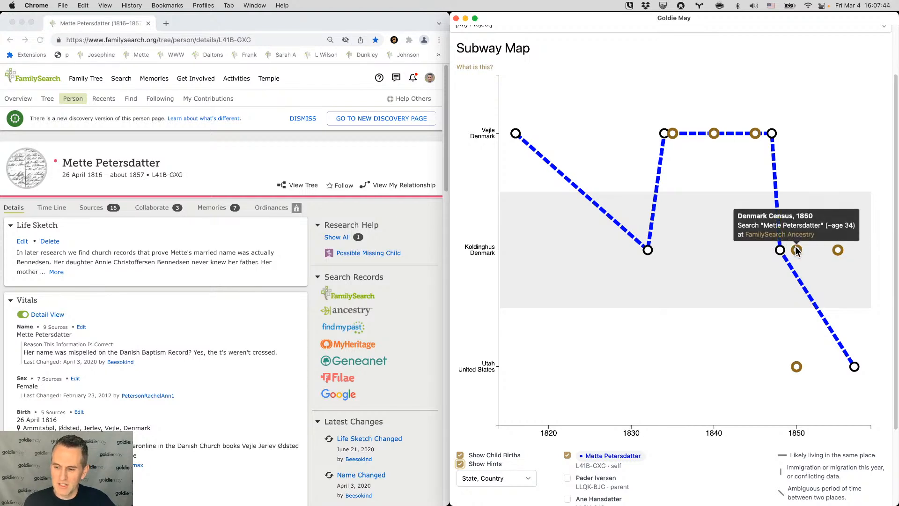
click(769, 234)
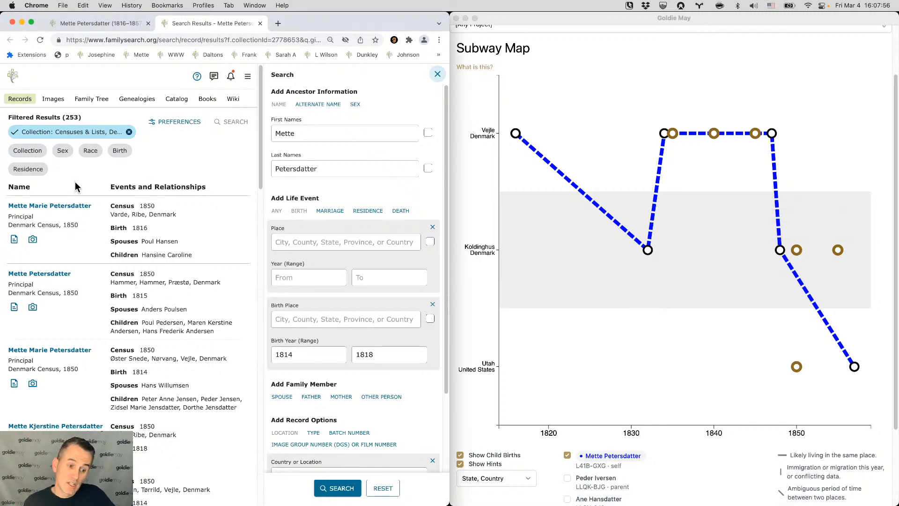
- Review the Denmark Census, 1850 search results and inspect the matching hint on the Koldinghus row of the subway map
scroll(75, 182, down, 2)
scroll(75, 182, down, 5)
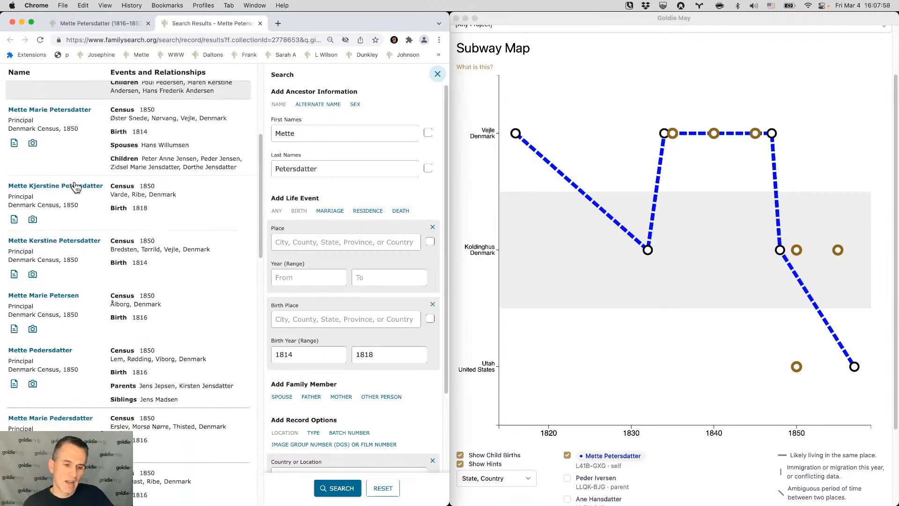
scroll(77, 187, up, 5)
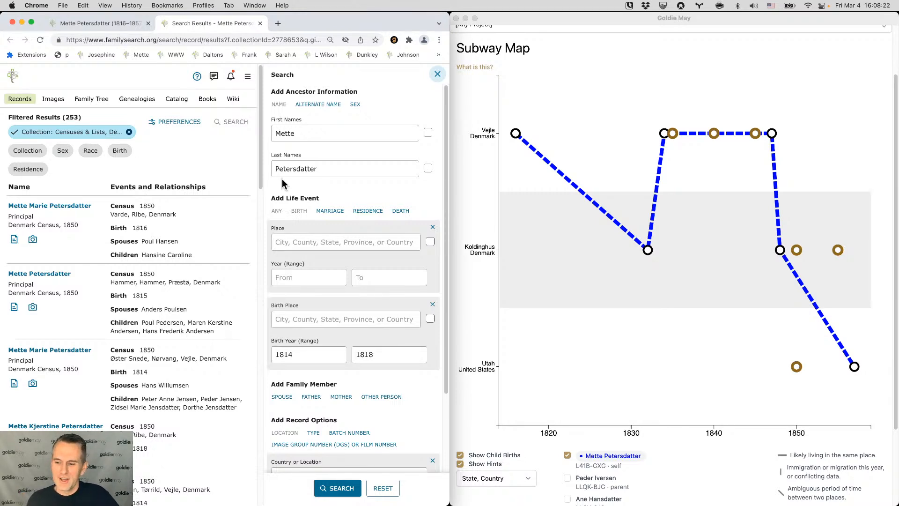
click(708, 282)
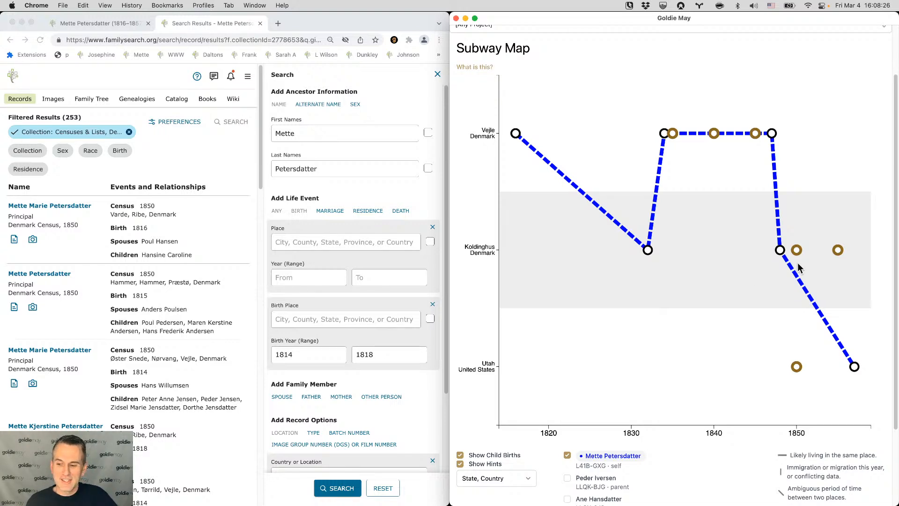
mouse_move(813, 250)
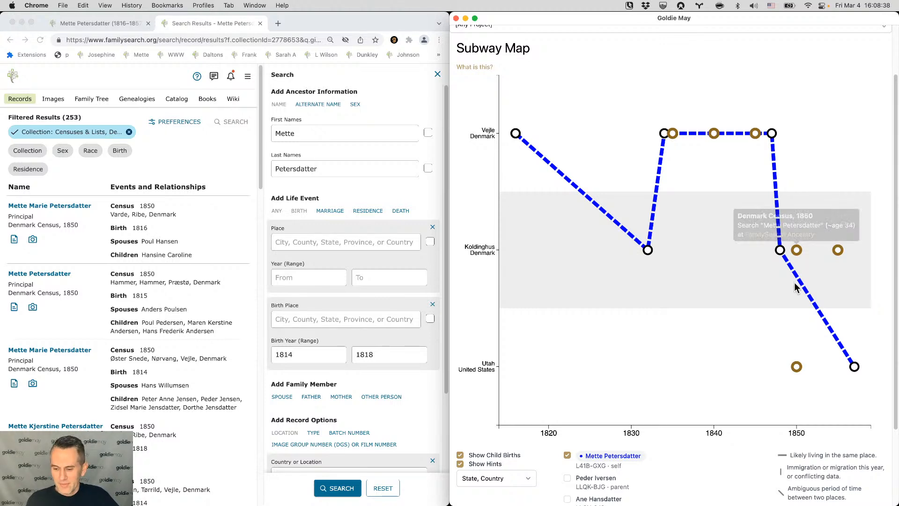
- Hide the record hints and add both parents' lines to the subway map to compare their events with the ancestor's
click(460, 463)
scroll(538, 435, down, 4)
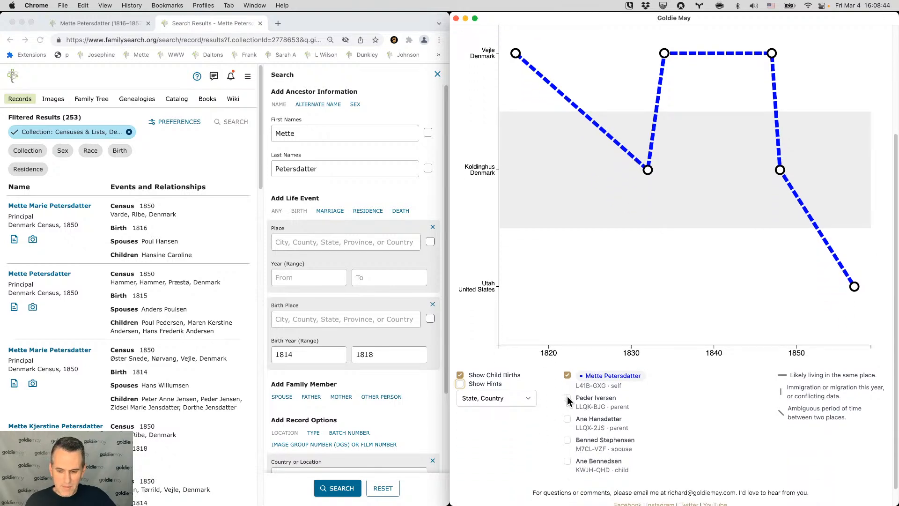
click(567, 398)
click(567, 420)
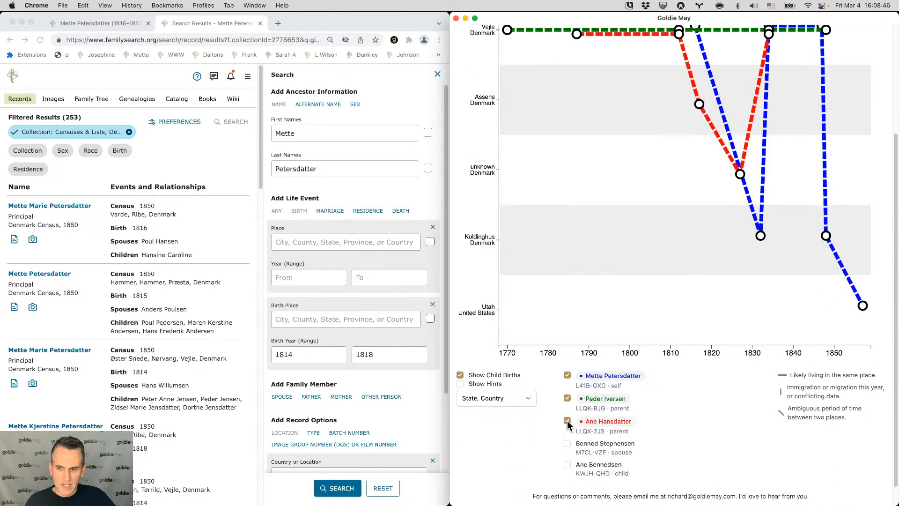
scroll(604, 233, up, 4)
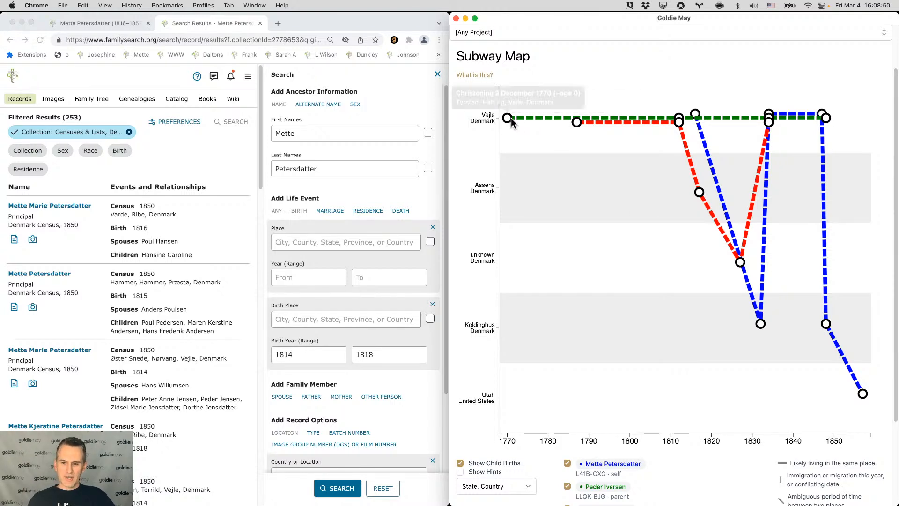
scroll(523, 119, up, 1)
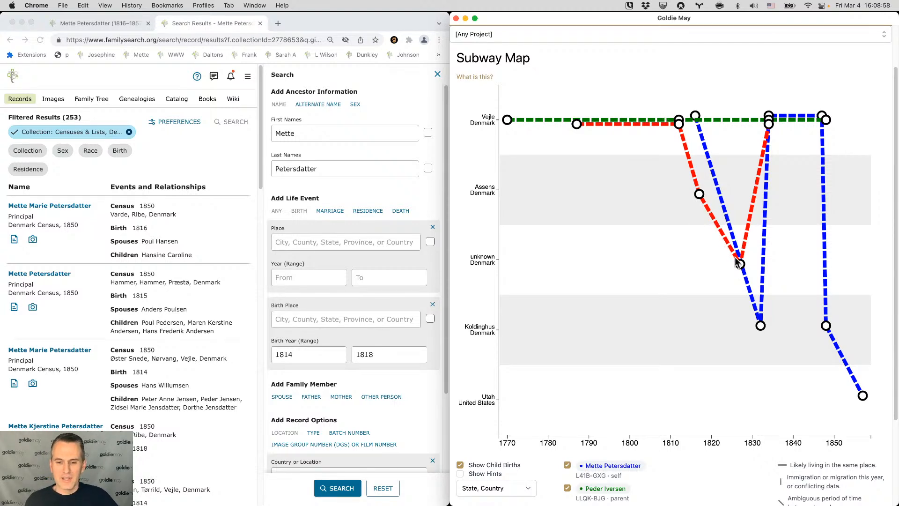
mouse_move(770, 122)
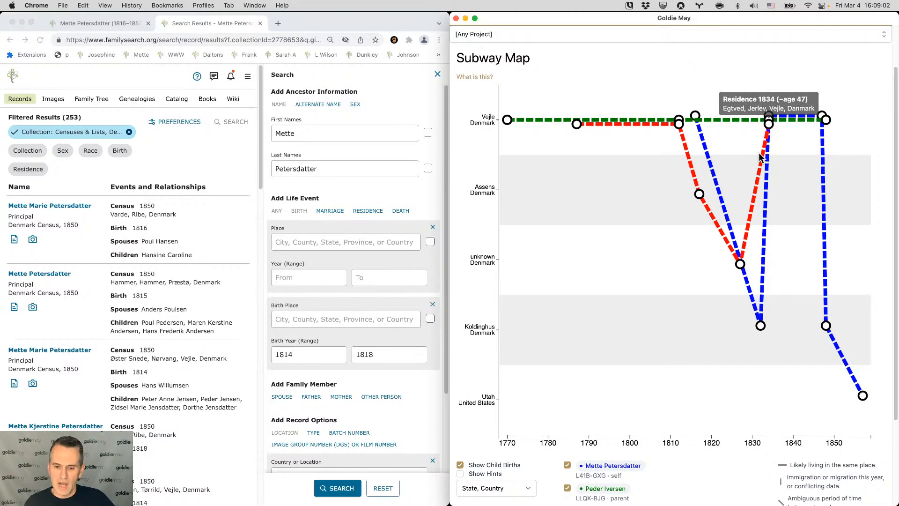
- Remove both parents' lines from the subway map, keeping only the ancestor's own line
scroll(569, 476, down, 2)
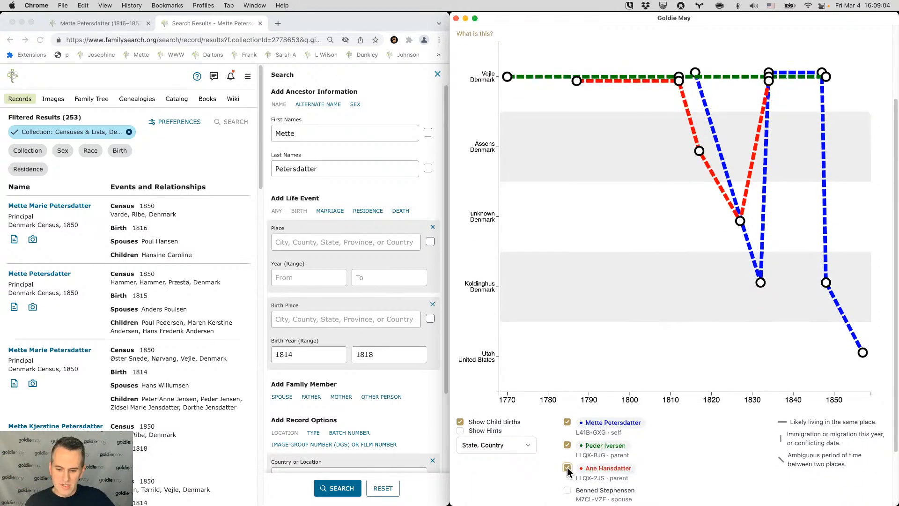
click(567, 466)
click(567, 445)
scroll(567, 449, up, 3)
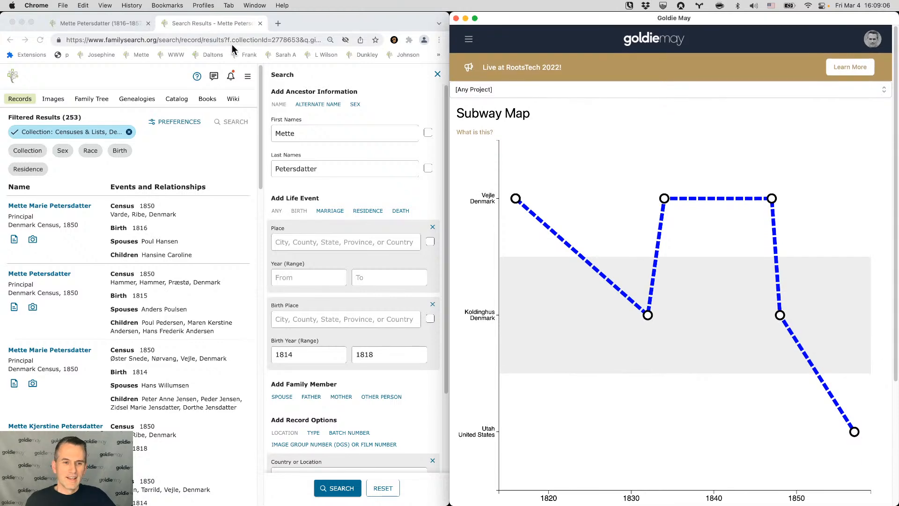
- Open the bookmarked WWW ancestor's person page in both browser tabs, replacing the search results and the previous ancestor
click(175, 61)
click(176, 57)
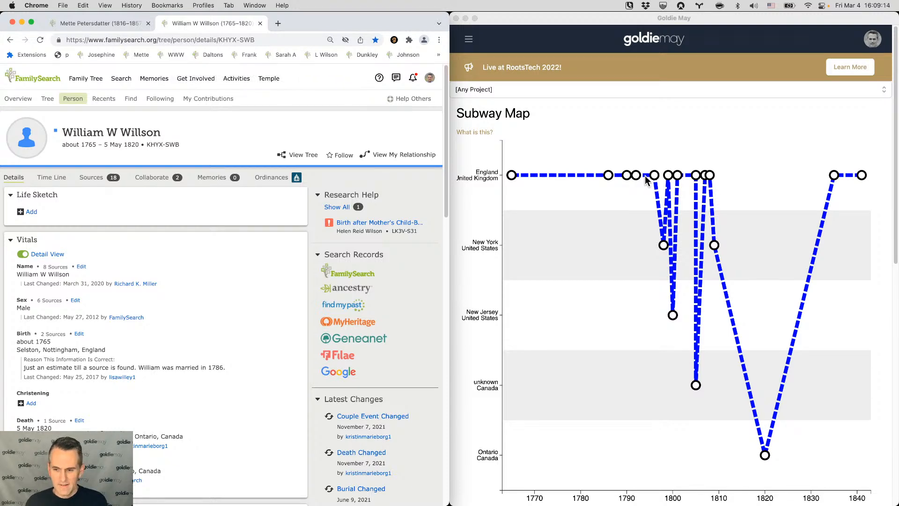
key(ctrl+shift+Tab)
click(177, 56)
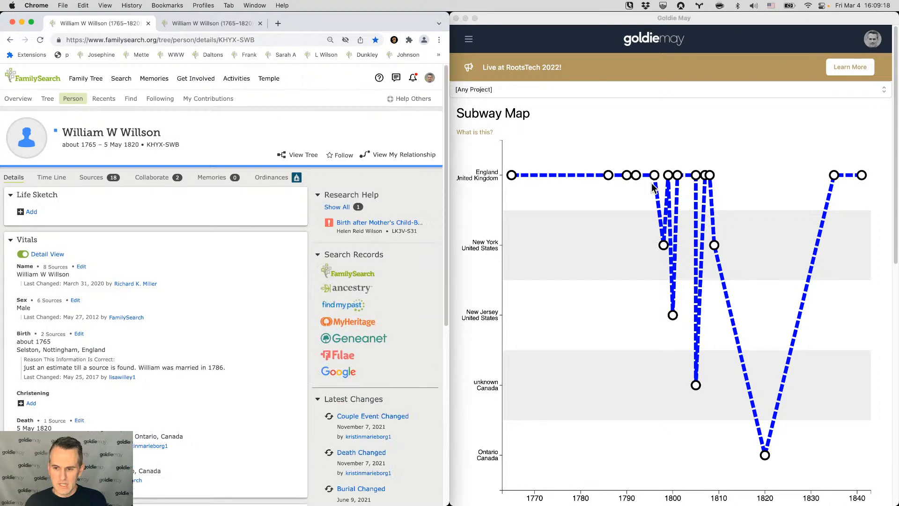
- Examine the child births around 1800 on the subway map, comparing the England, New York and New Jersey places
key(F1)
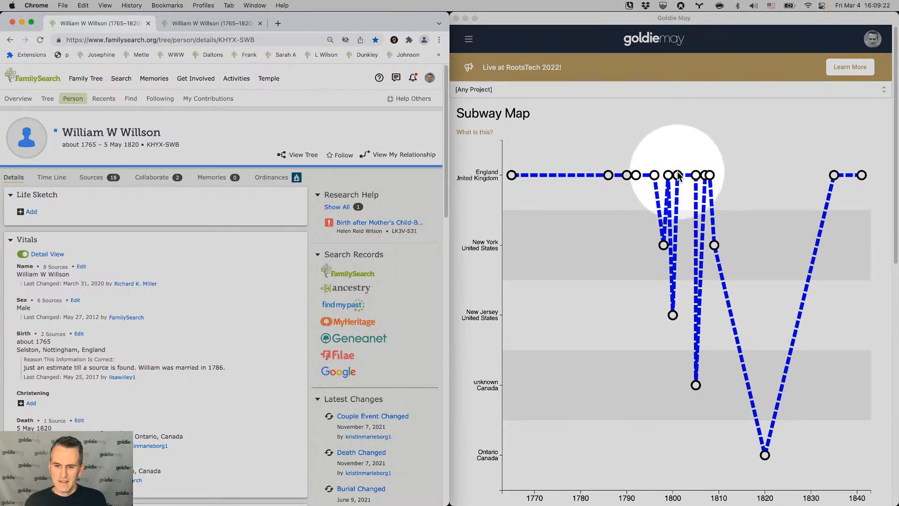
key(F1)
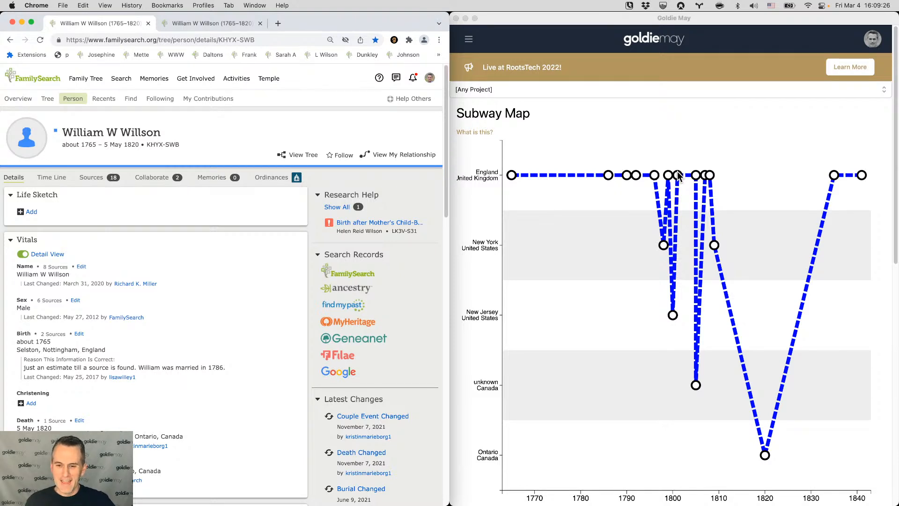
click(644, 177)
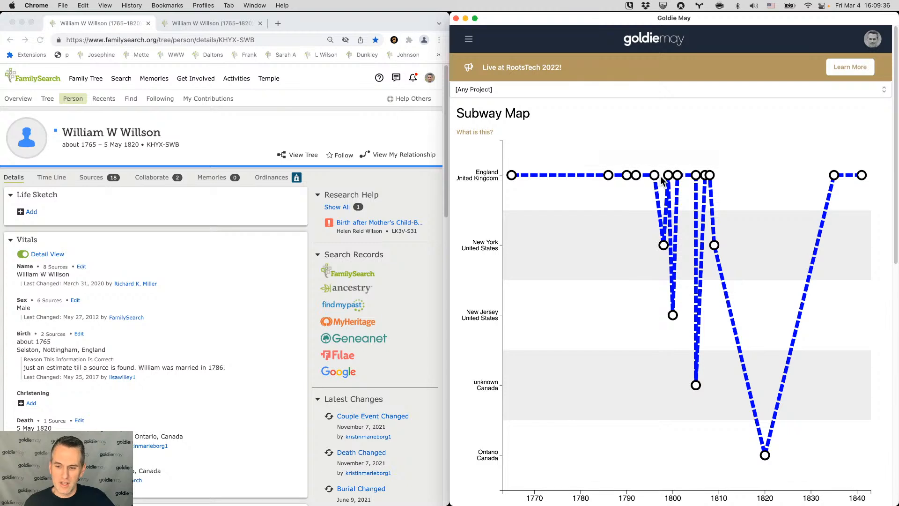
mouse_move(656, 177)
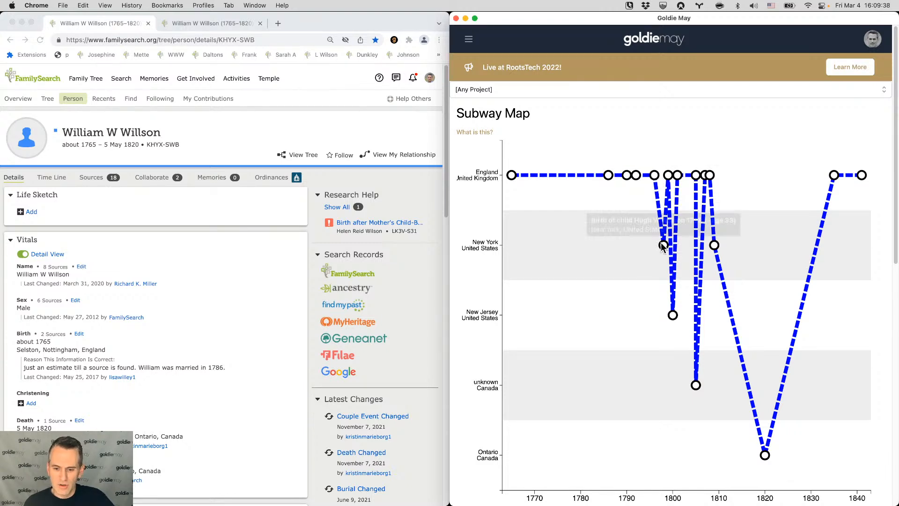
mouse_move(669, 201)
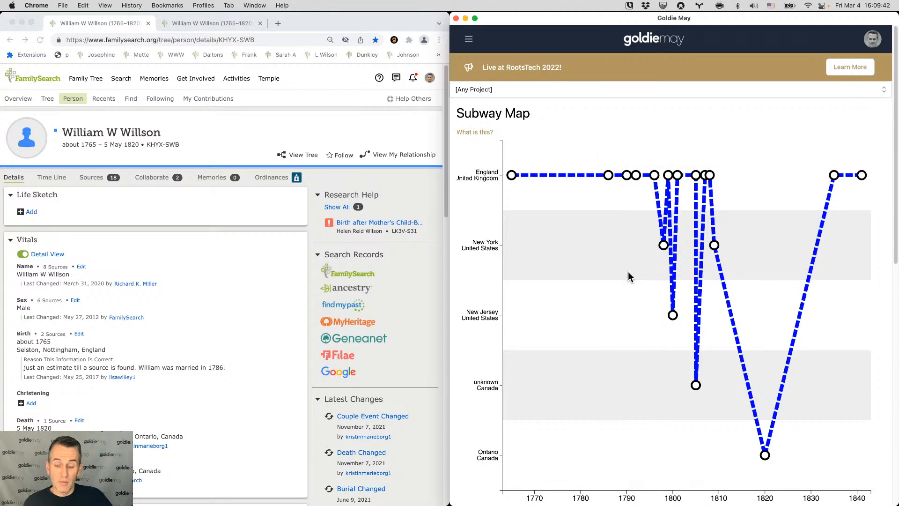
scroll(634, 274, down, 2)
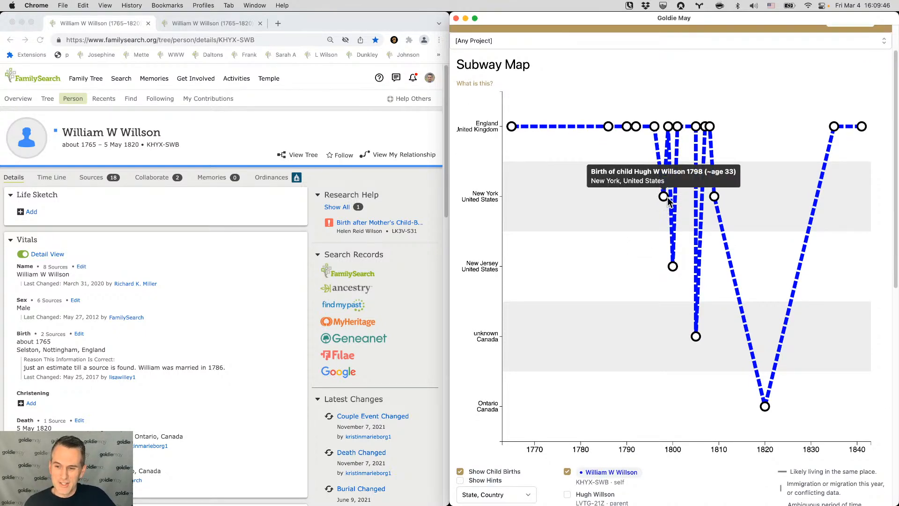
mouse_move(675, 272)
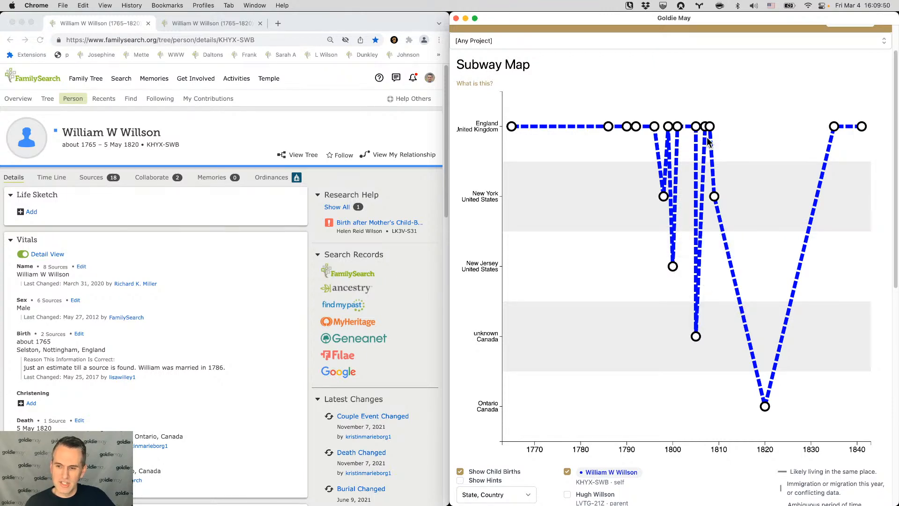
scroll(656, 178, up, 1)
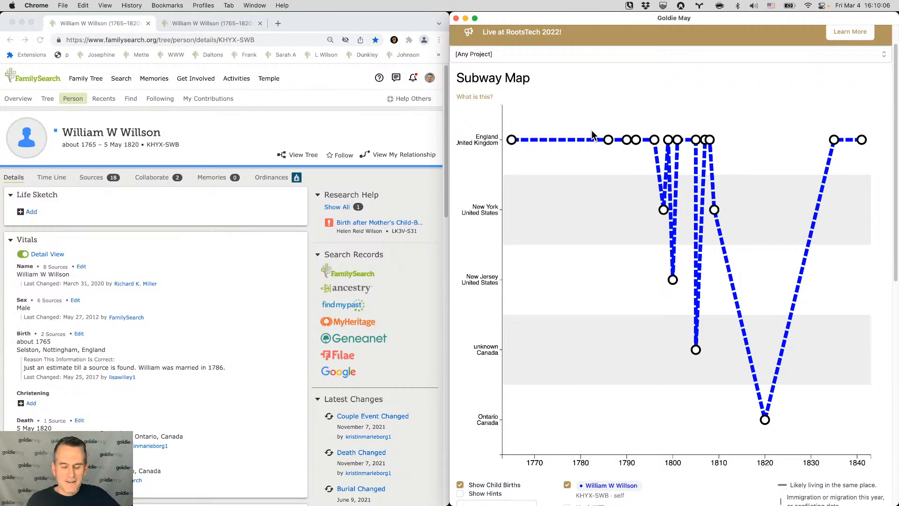
scroll(607, 187, down, 2)
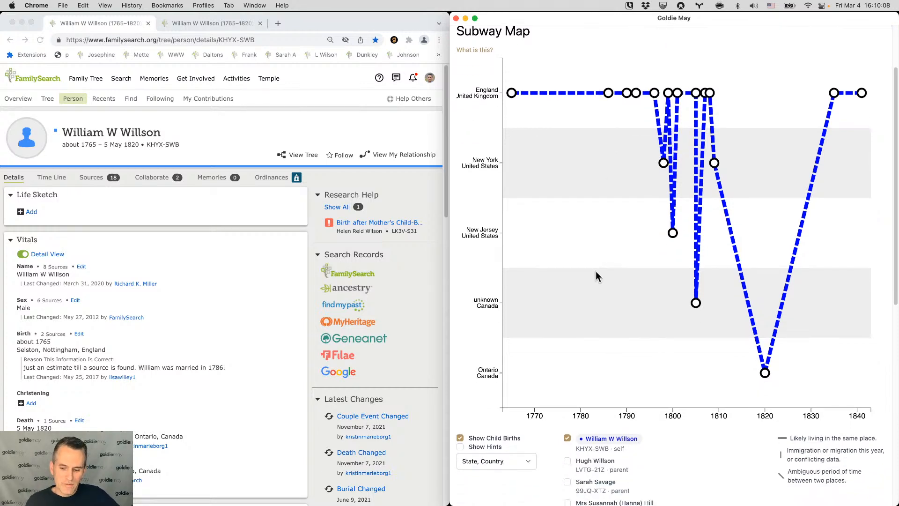
scroll(597, 440, up, 3)
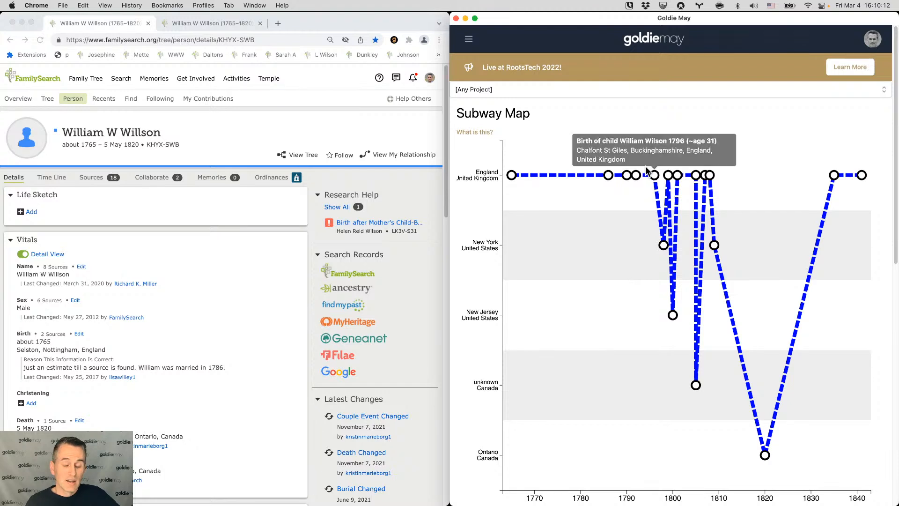
mouse_move(666, 248)
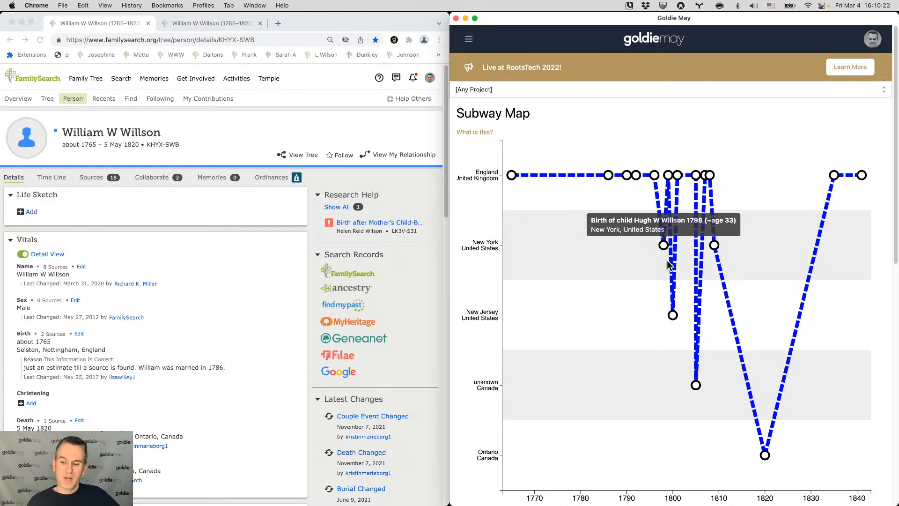
mouse_move(672, 314)
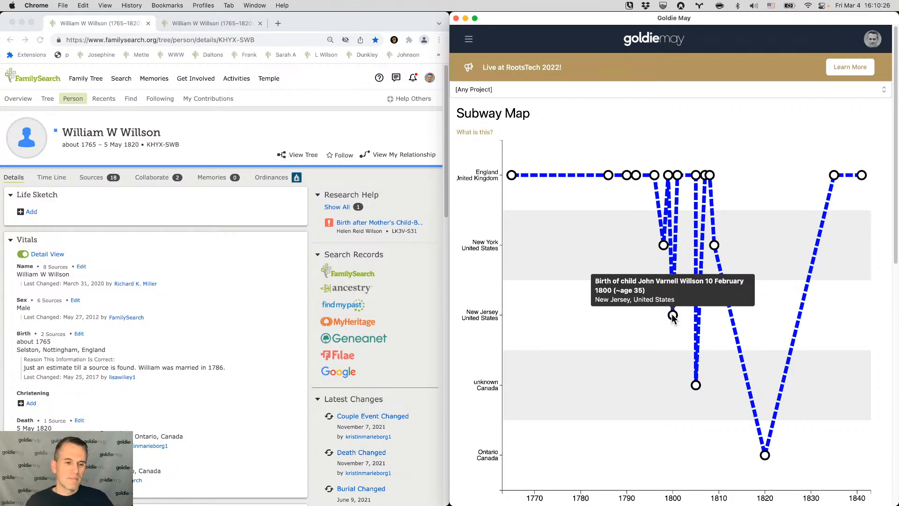
- Look through the ancestor's person page and check the summary cards of the first four children listed under the spouse
drag(184, 134, 50, 136)
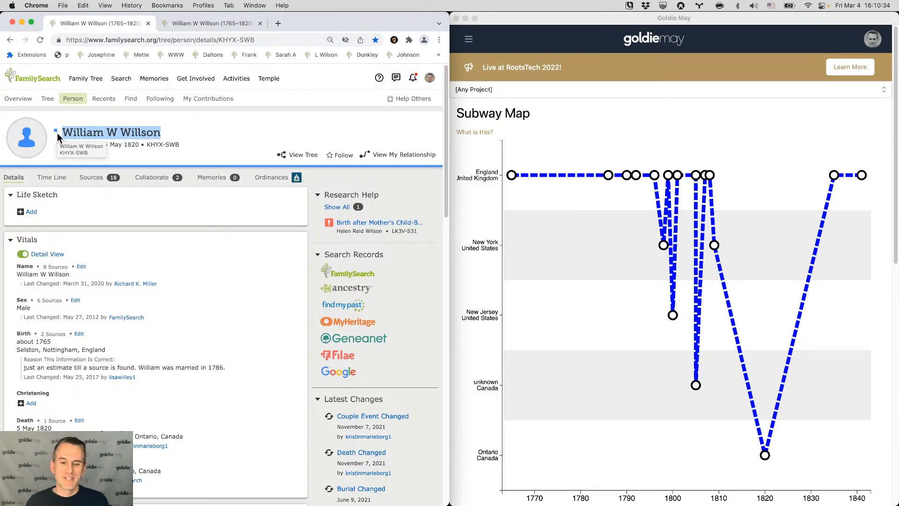
scroll(141, 266, down, 5)
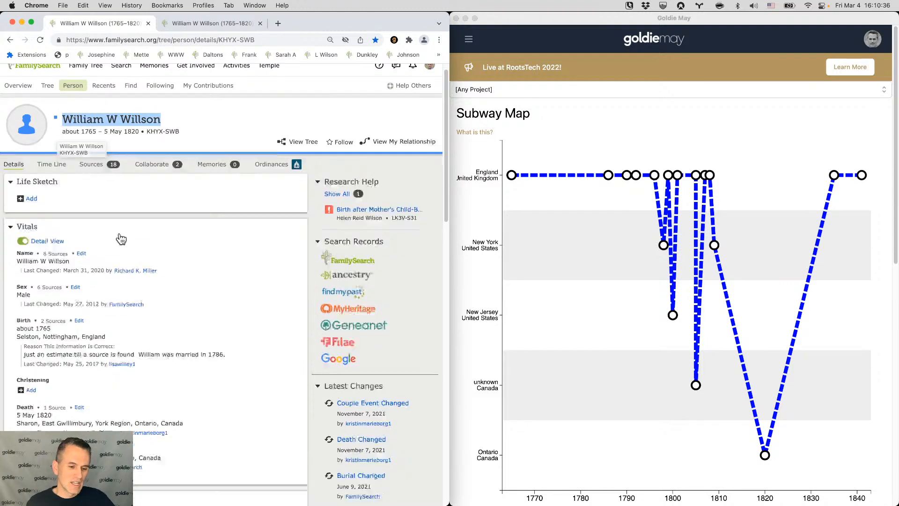
scroll(150, 270, down, 10)
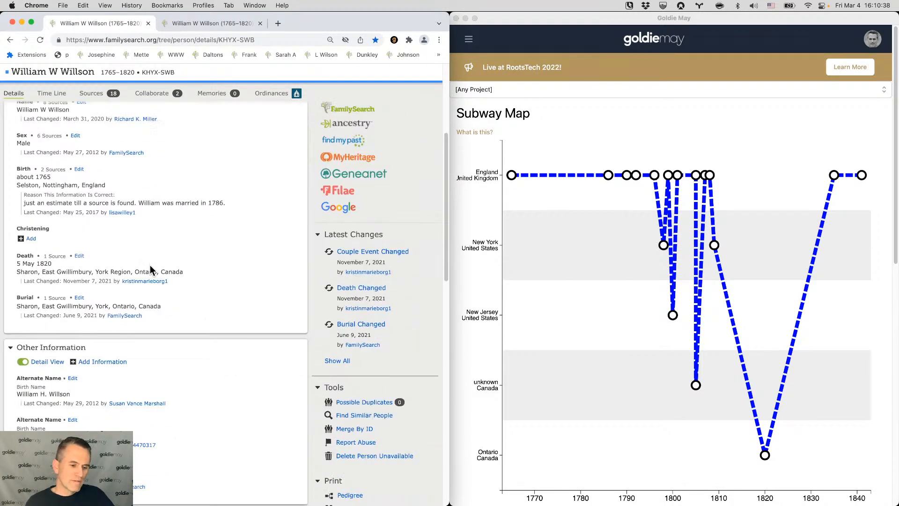
scroll(150, 321, down, 3)
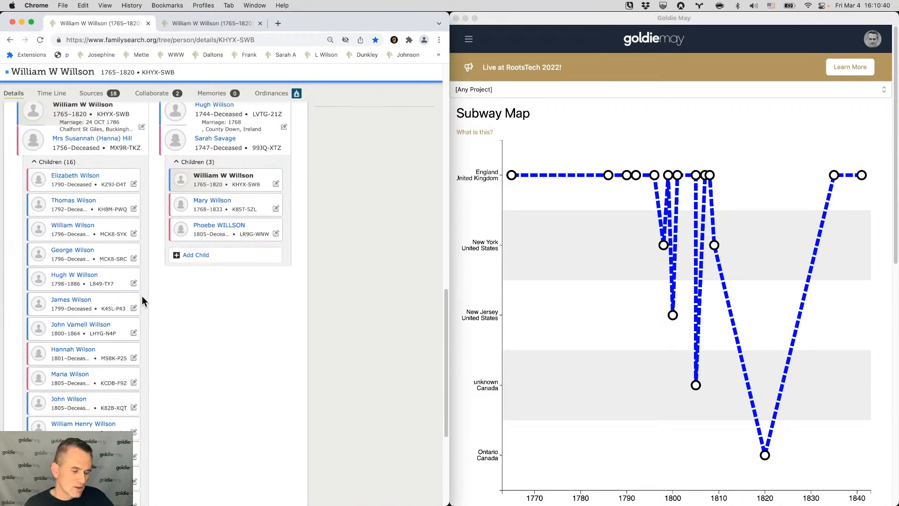
click(91, 180)
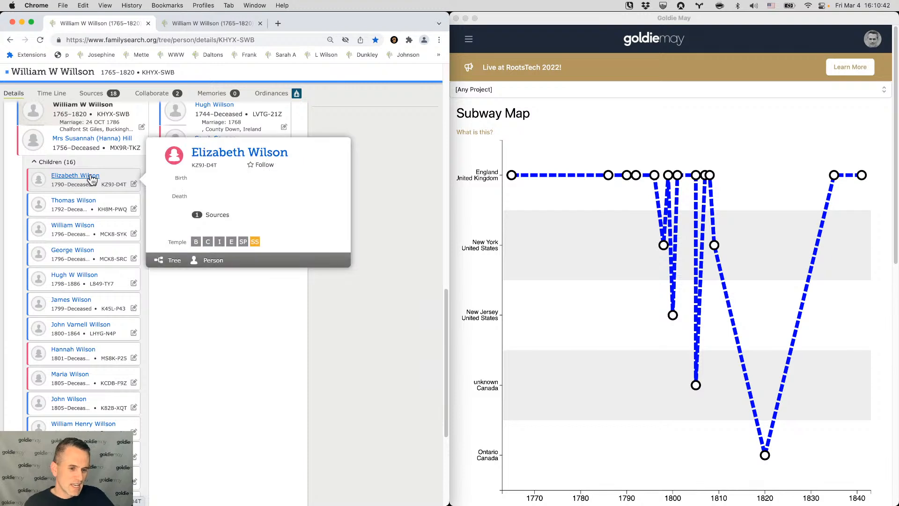
click(86, 200)
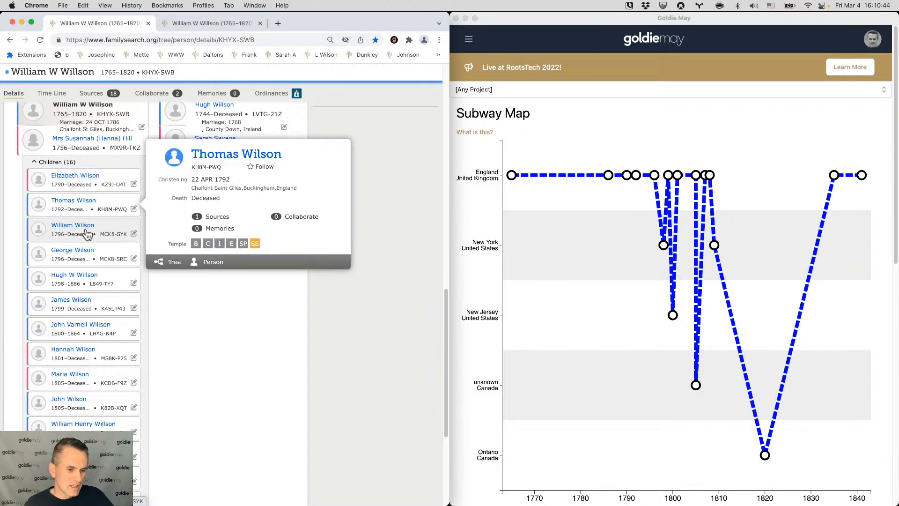
click(73, 227)
click(82, 251)
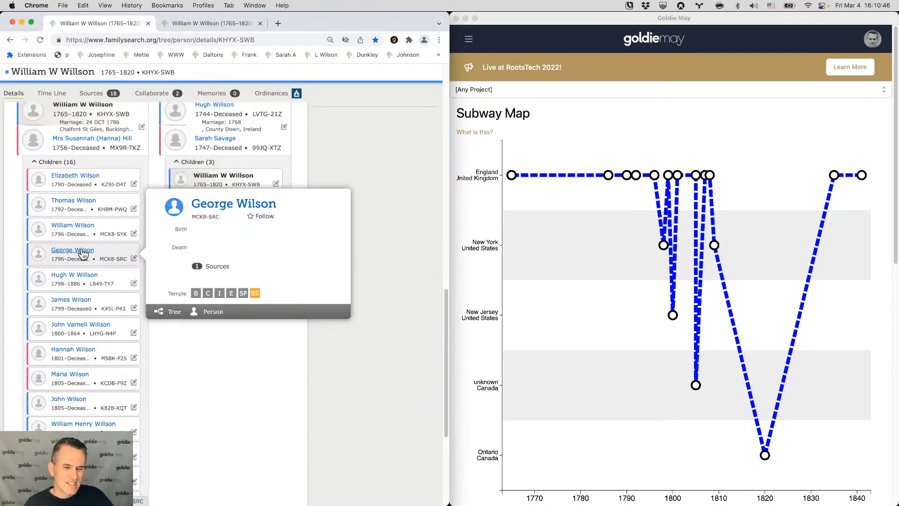
- Open the bookmarked FamilySearch merge page comparing a possible duplicate with the surviving person
click(597, 139)
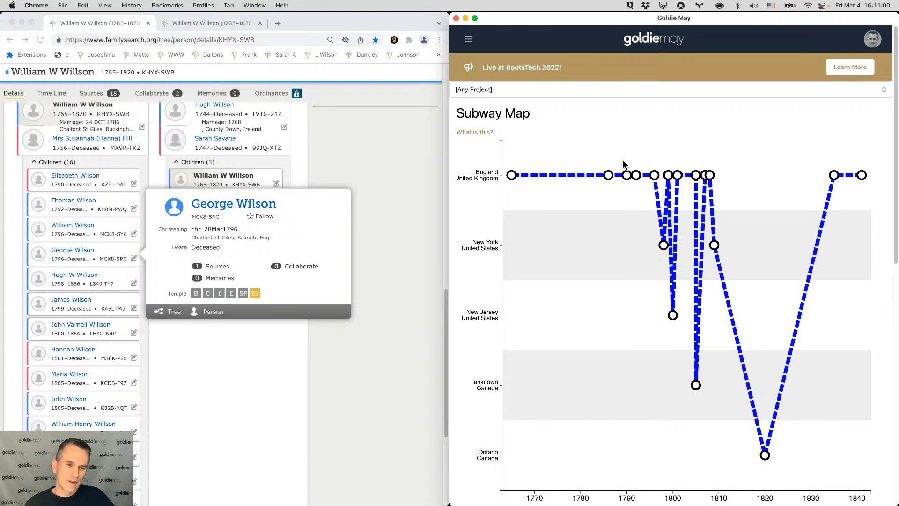
click(419, 152)
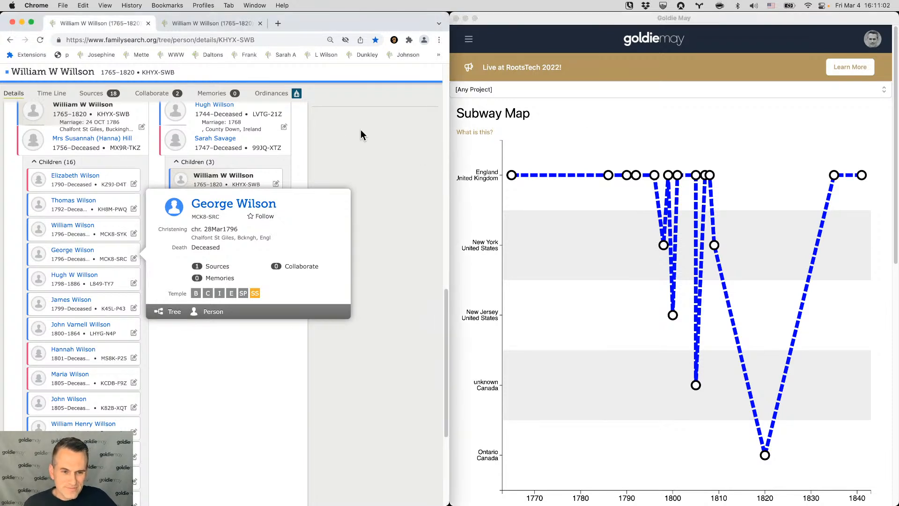
click(208, 55)
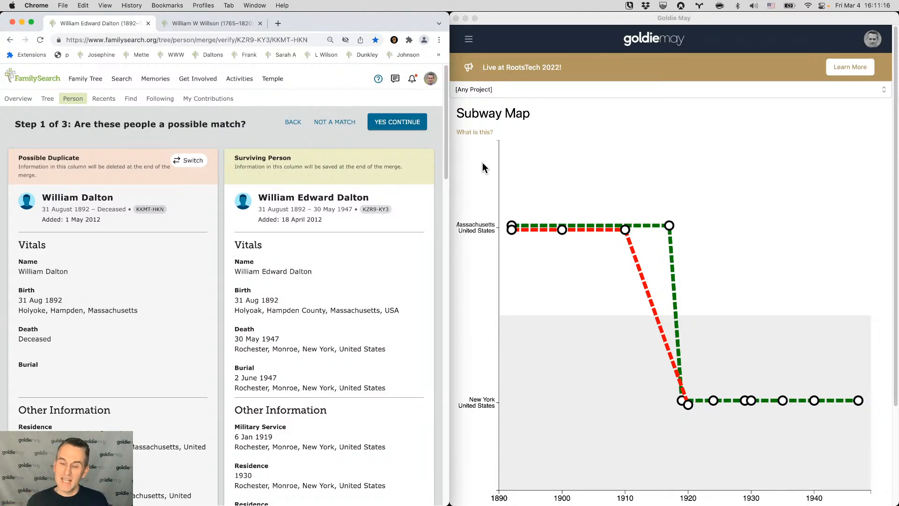
- Compare the duplicate's and surviving person's life events on the subway map against the dates and places on the merge page
click(512, 178)
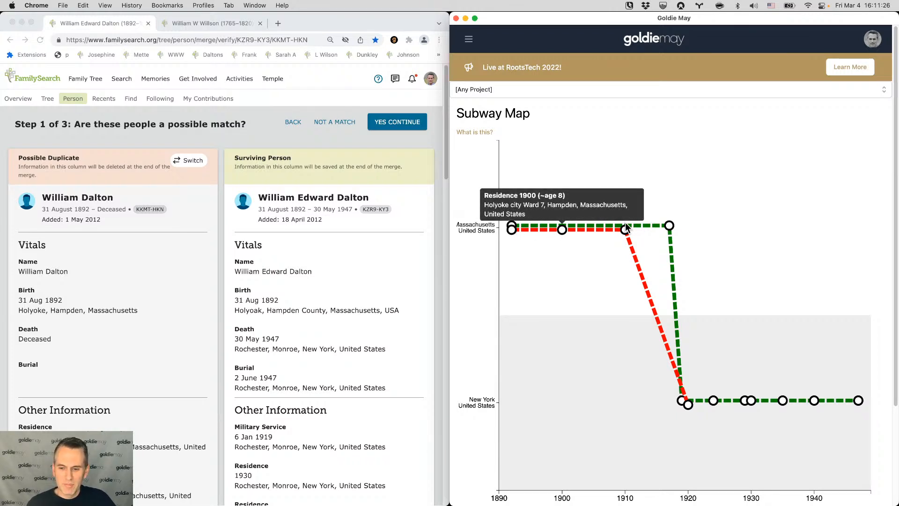
mouse_move(669, 225)
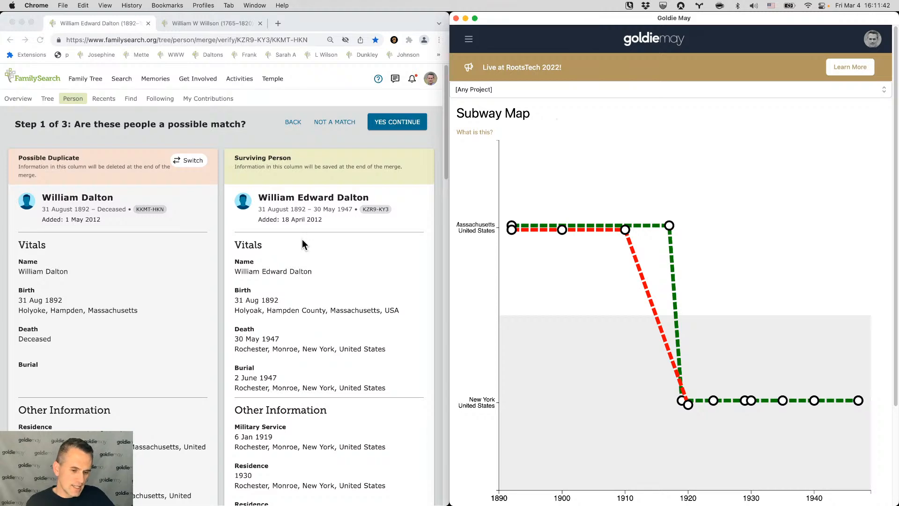
scroll(302, 240, down, 5)
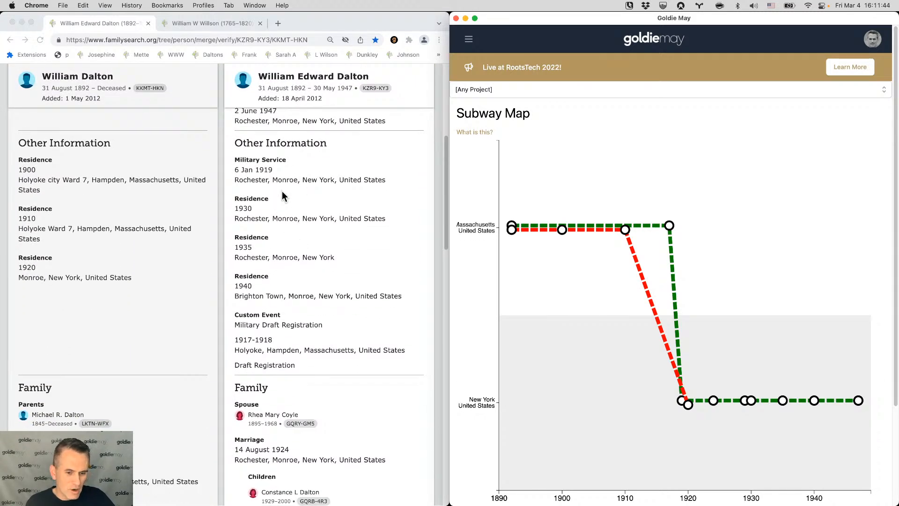
scroll(282, 192, up, 5)
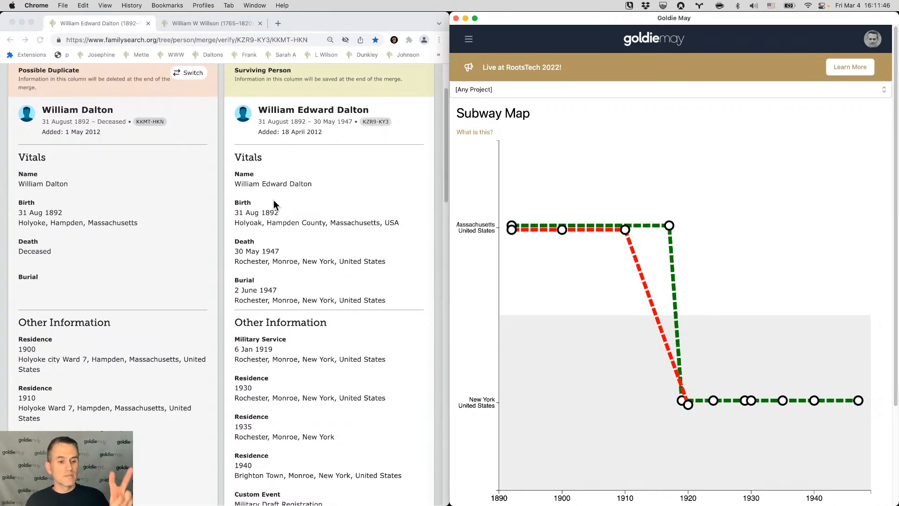
scroll(269, 204, down, 2)
scroll(269, 204, down, 2)
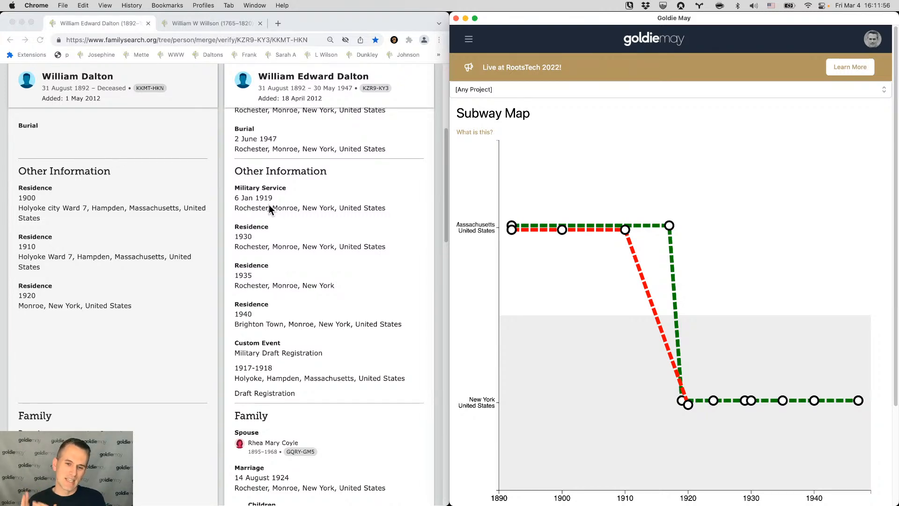
scroll(269, 204, up, 5)
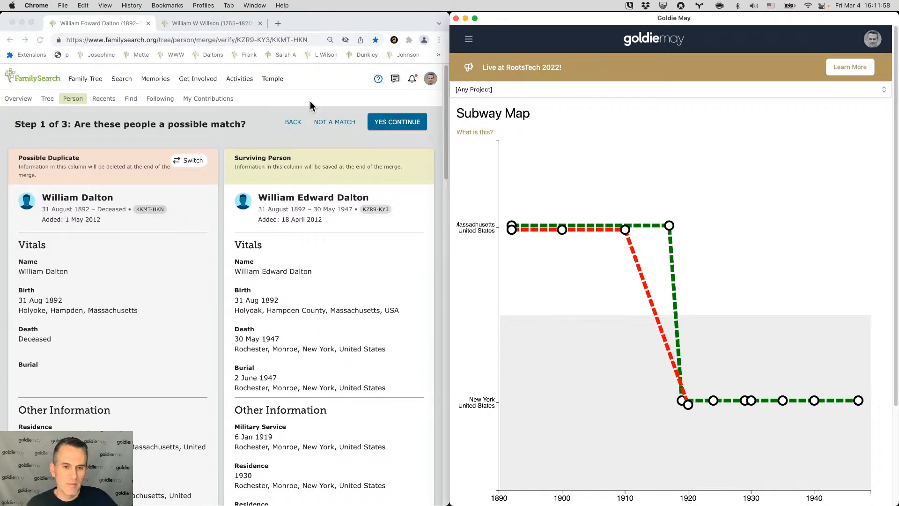
- Open the bookmarked Source Linker page for the United States Census, 1930, and expand the details of the head and the wife
click(246, 55)
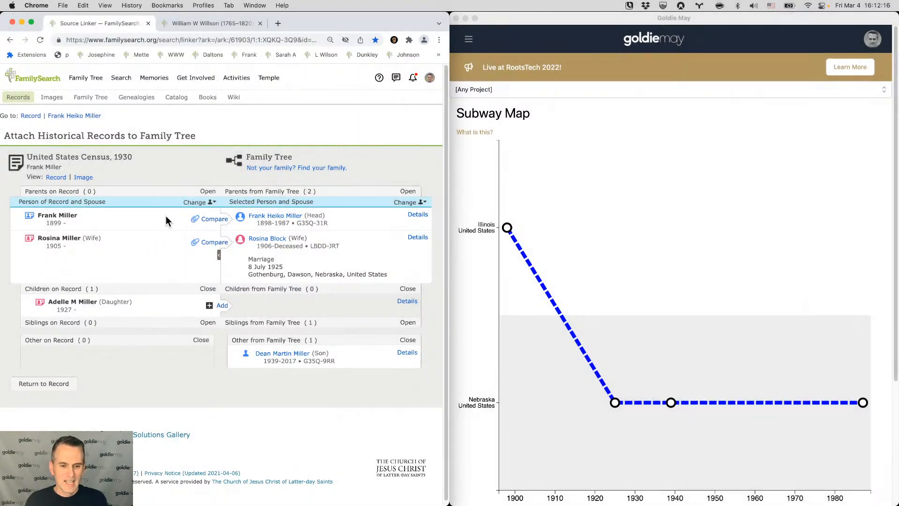
click(415, 215)
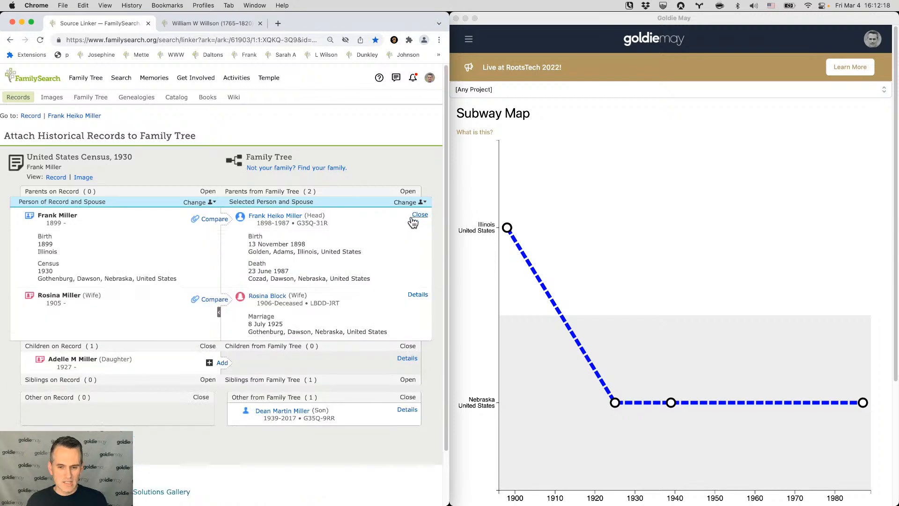
click(415, 298)
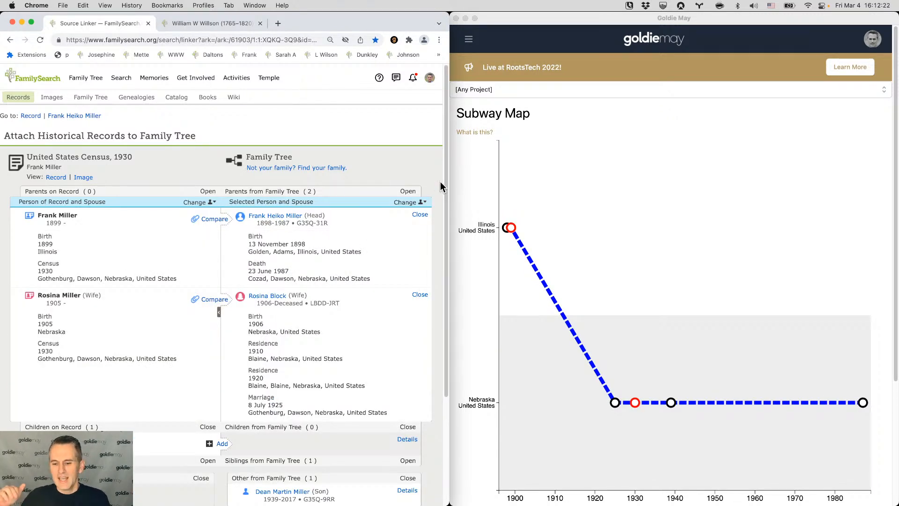
- Inspect the subway map's birth points from the census record and the family tree, plus the marriage and later Nebraska points
click(515, 234)
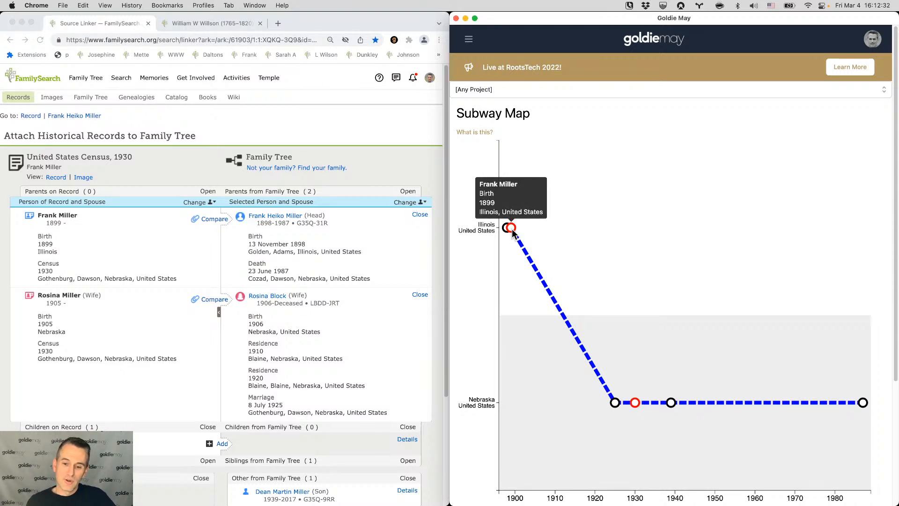
mouse_move(506, 232)
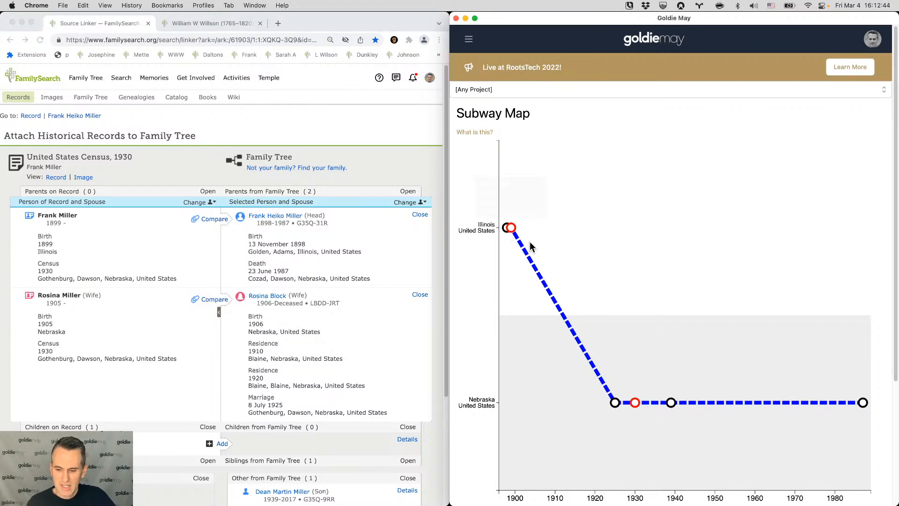
mouse_move(614, 403)
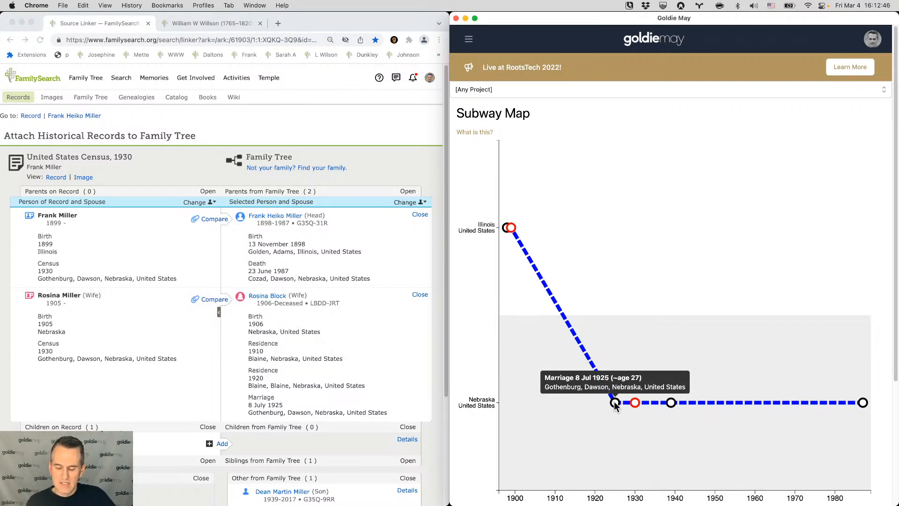
mouse_move(670, 402)
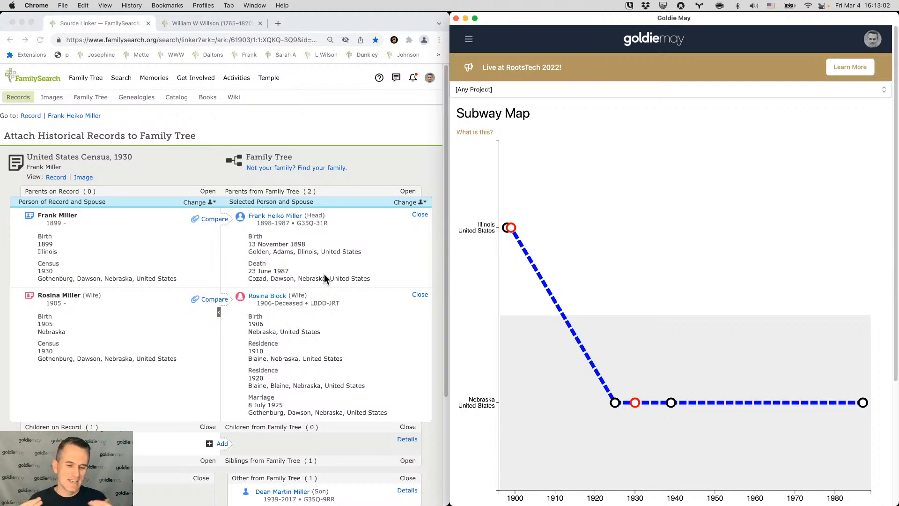
- Open the FamilySearch Wiki and FamilySearch Catalog for United States from the map's place label, and bring up the catalog results
click(480, 228)
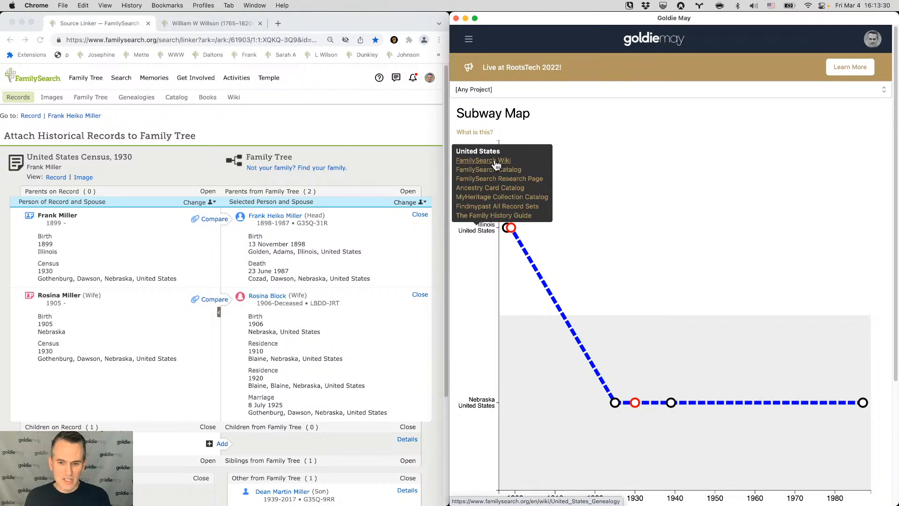
click(495, 162)
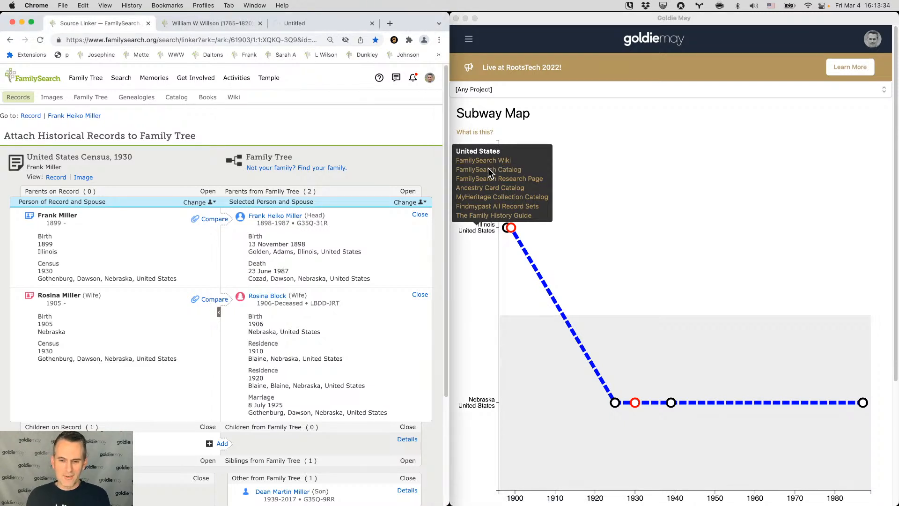
click(484, 169)
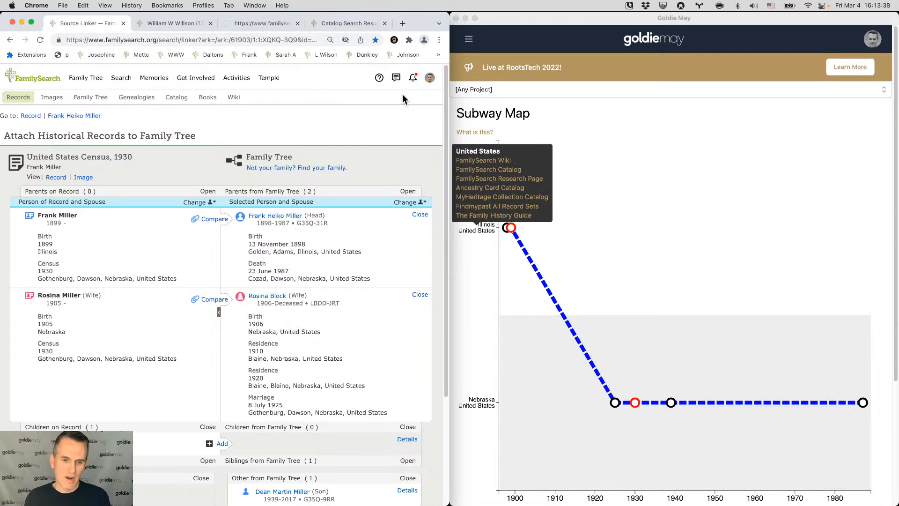
click(350, 23)
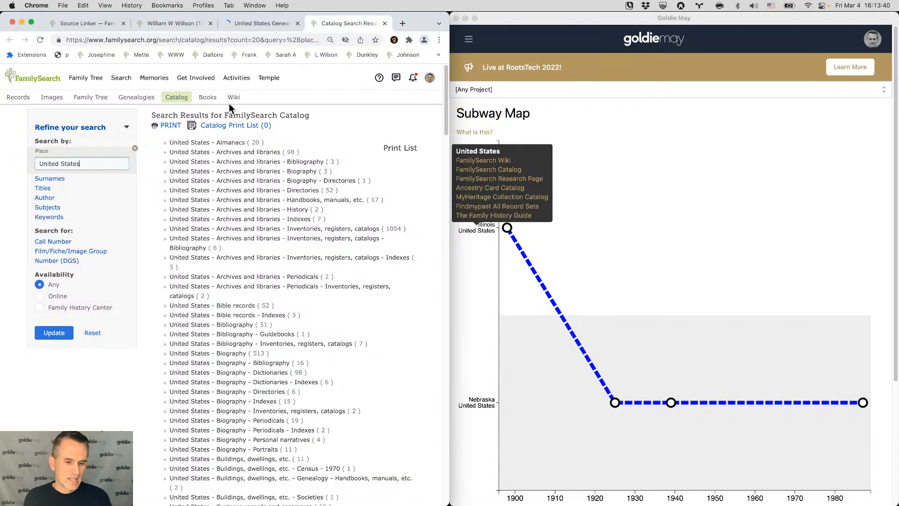
- Open the FamilySearch Catalog for Illinois from the map's place label and skim the list of record categories
click(515, 182)
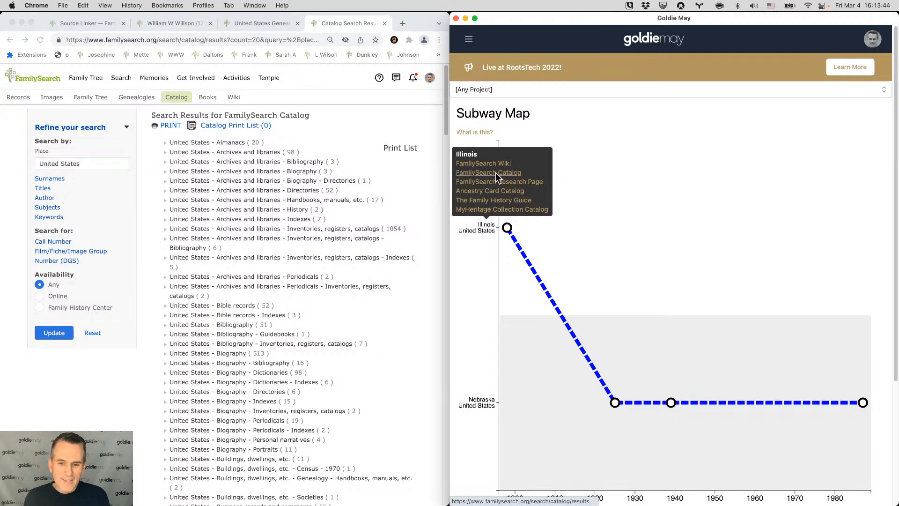
click(495, 173)
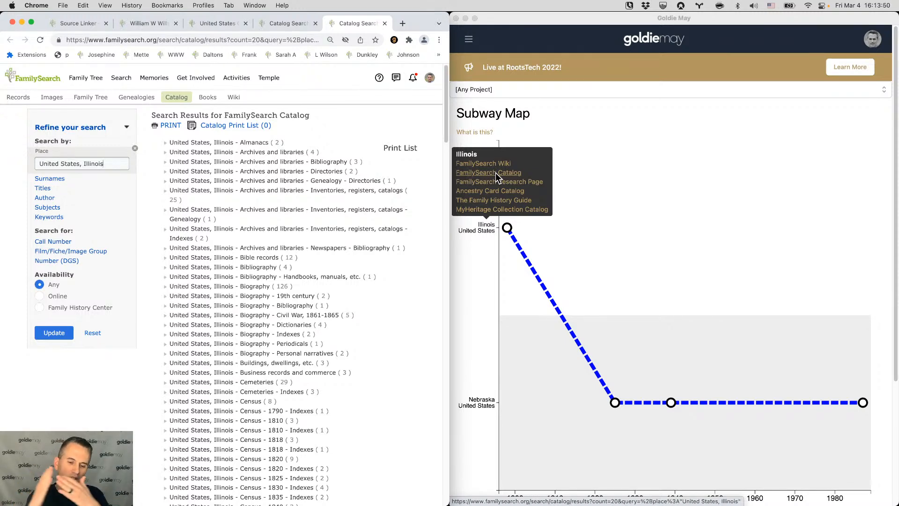
scroll(325, 255, down, 15)
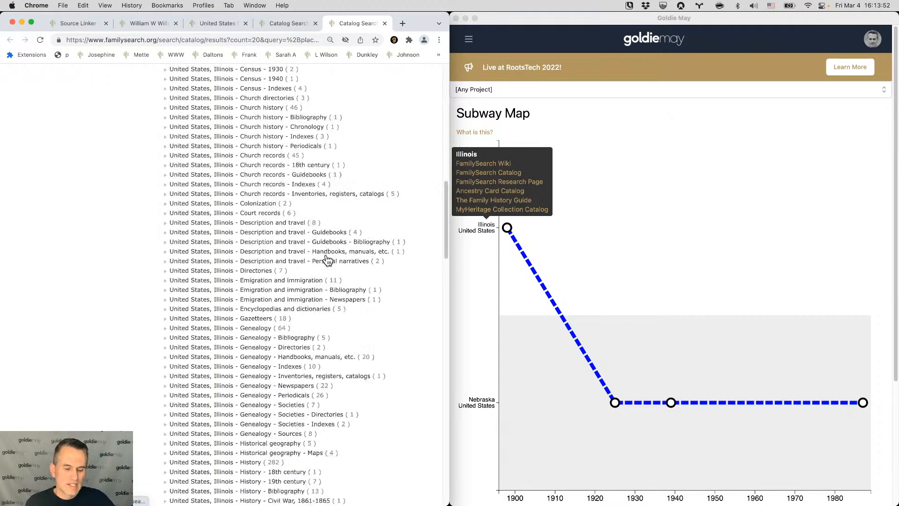
scroll(327, 261, down, 2)
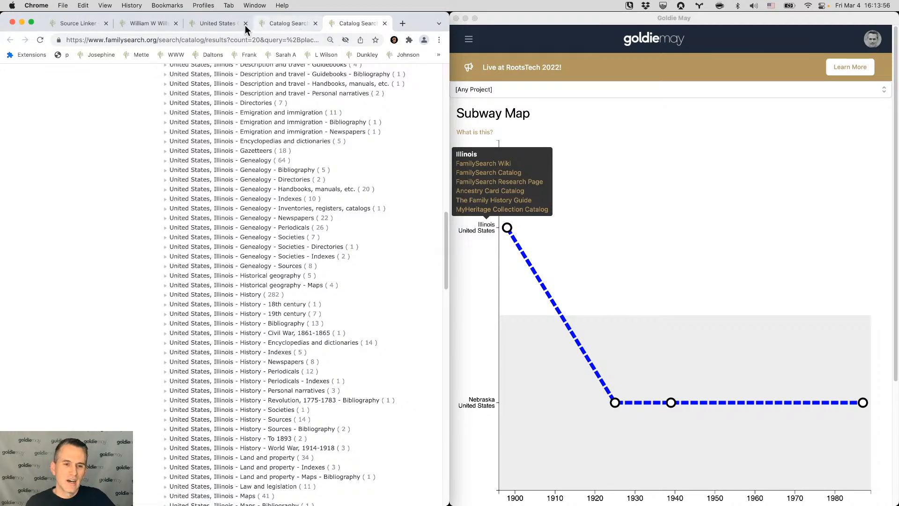
- Review the opened United States catalog and United States Genealogy wiki pages, and return to the Illinois catalog results
click(286, 23)
click(209, 23)
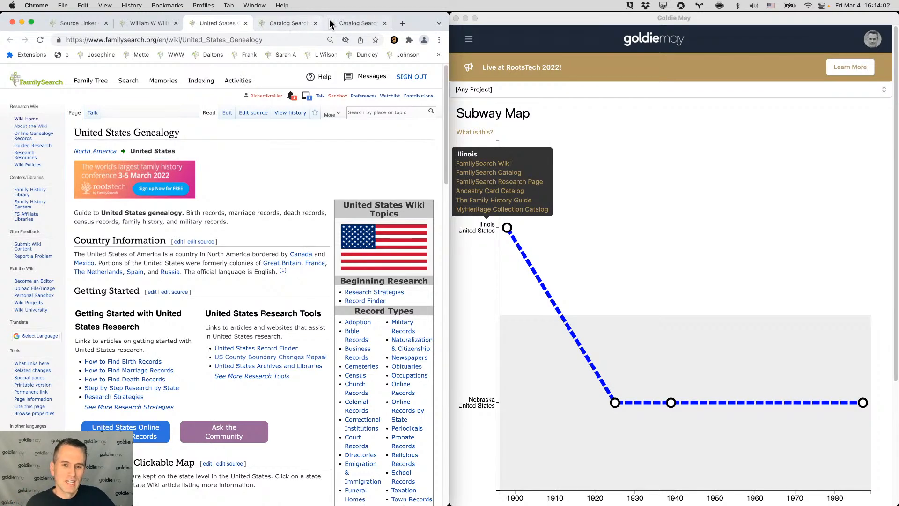
click(346, 24)
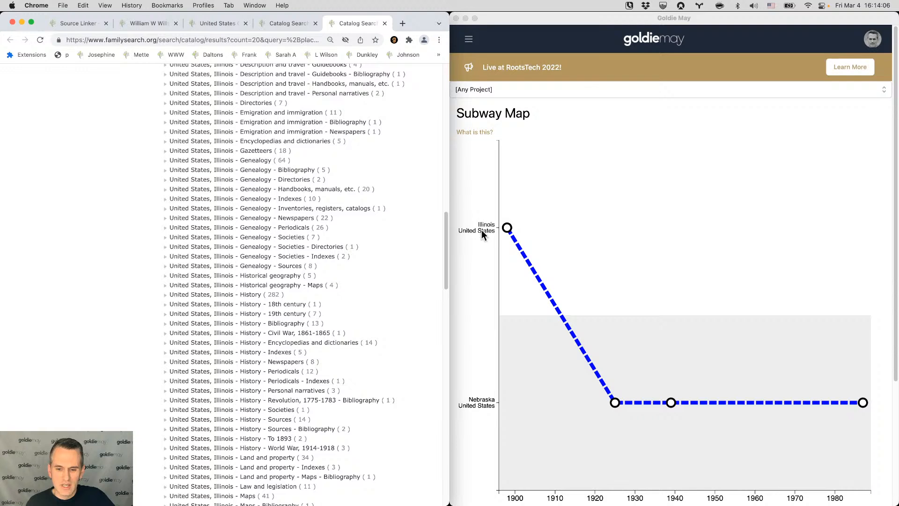
- Set the subway map's place detail level to County, State, Country and further to City, County, State, Country
click(478, 268)
scroll(486, 264, down, 5)
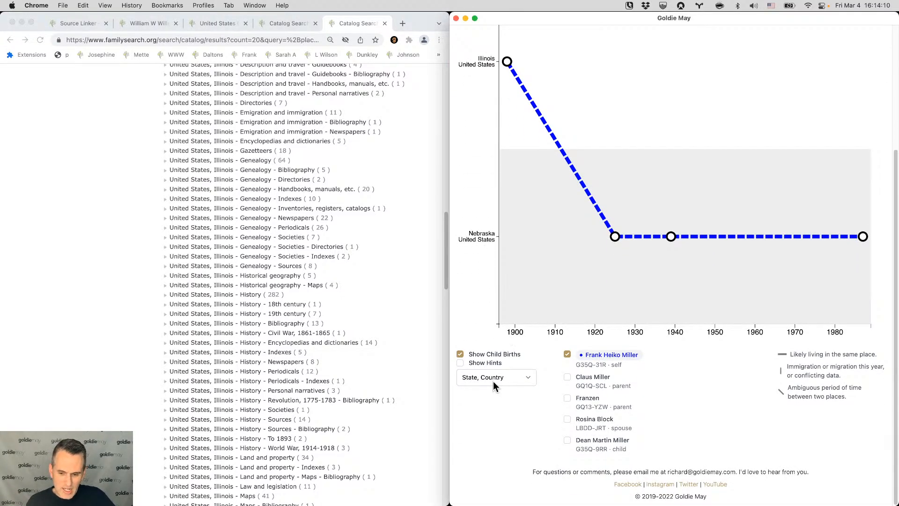
click(493, 381)
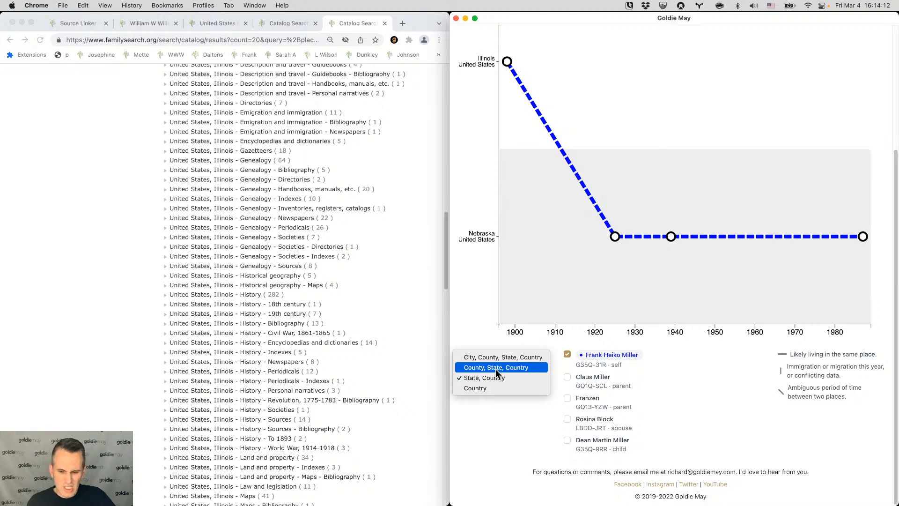
click(496, 369)
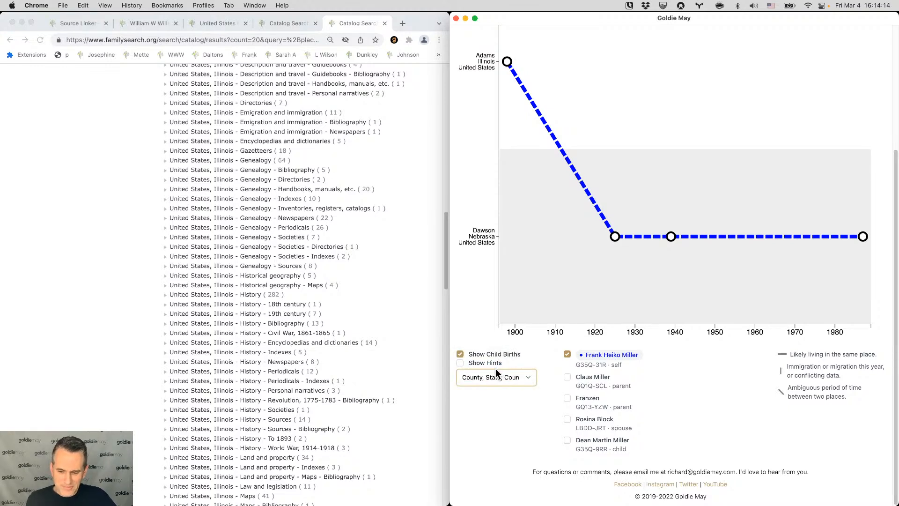
click(489, 467)
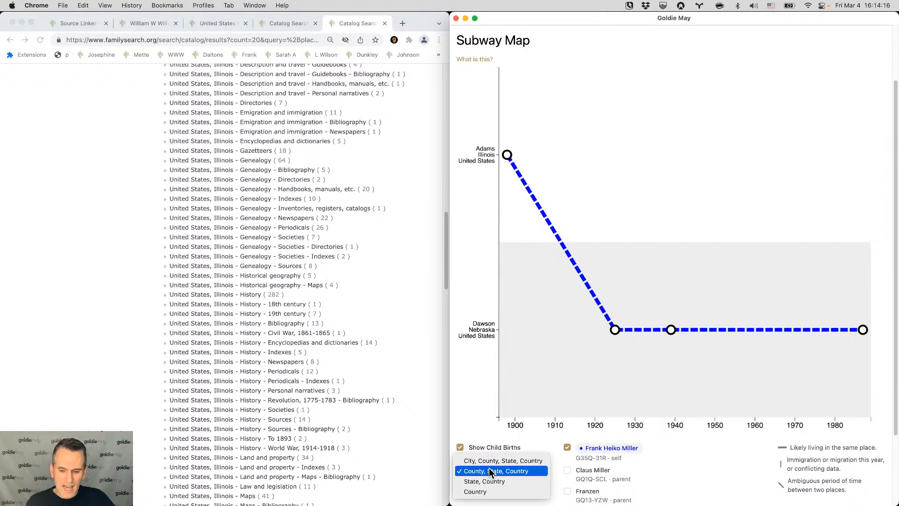
click(492, 459)
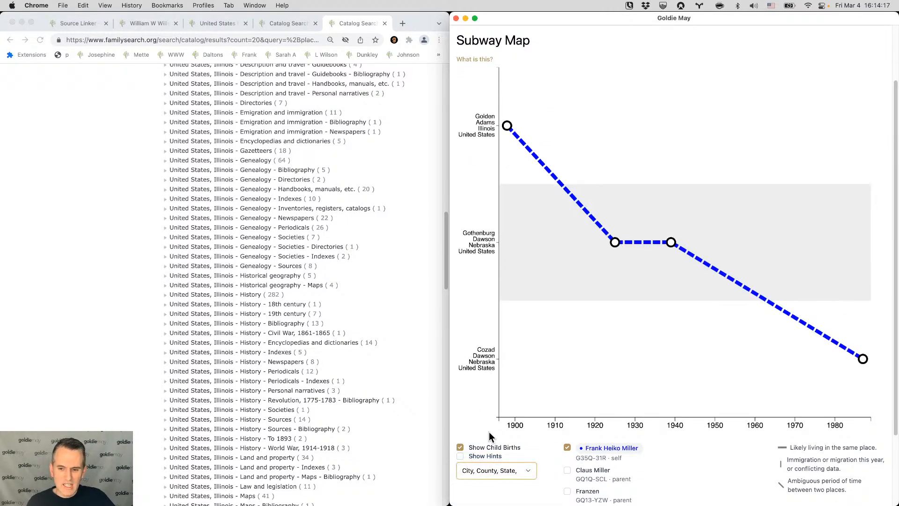
- Switch to the WWW ancestor's person page and set its subway map's place detail level to County, State, Country
click(151, 25)
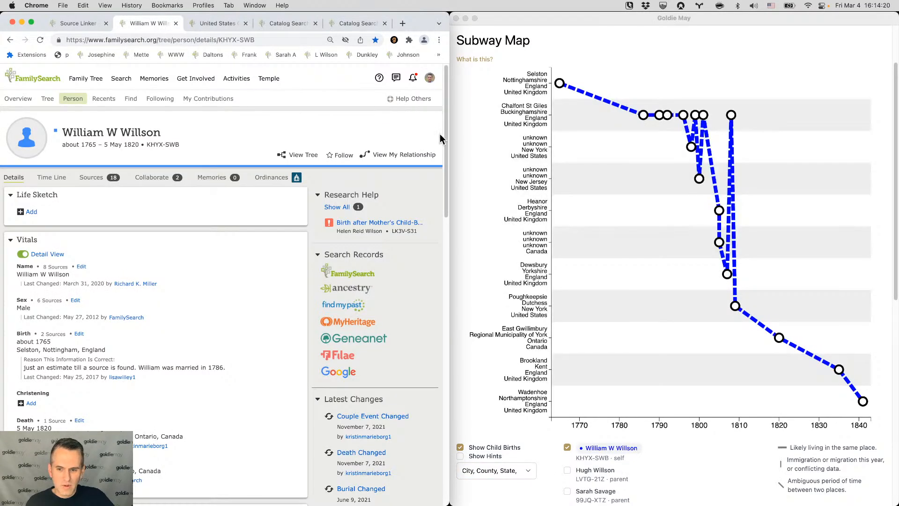
click(491, 468)
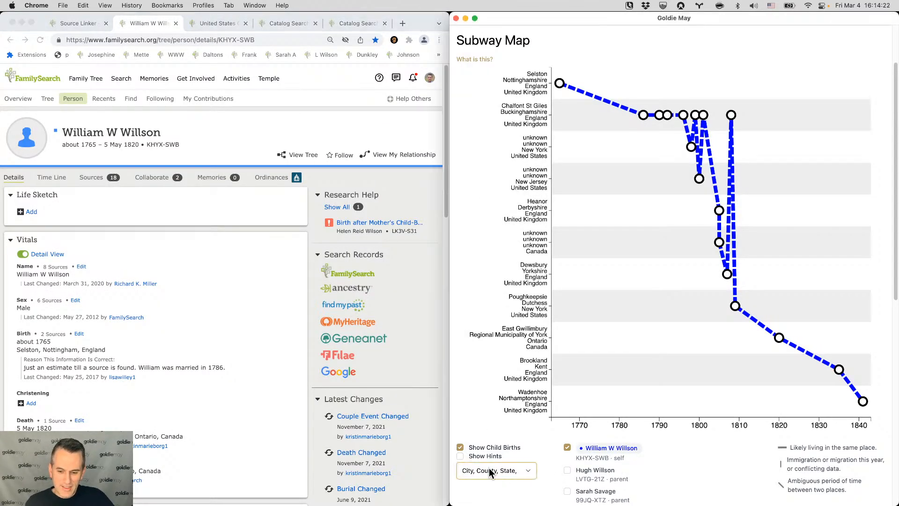
click(489, 468)
click(497, 435)
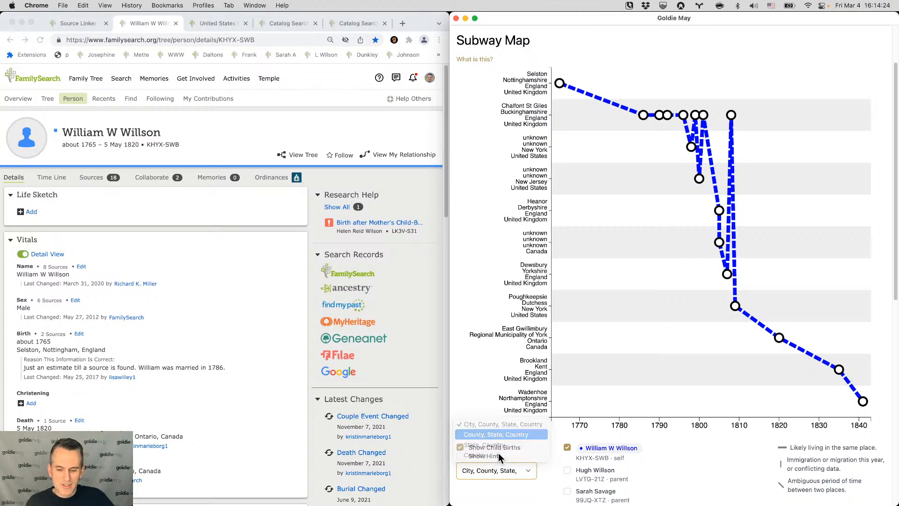
- Set the subway map's place detail level to State, Country and further to Country for the WWW ancestor
click(492, 470)
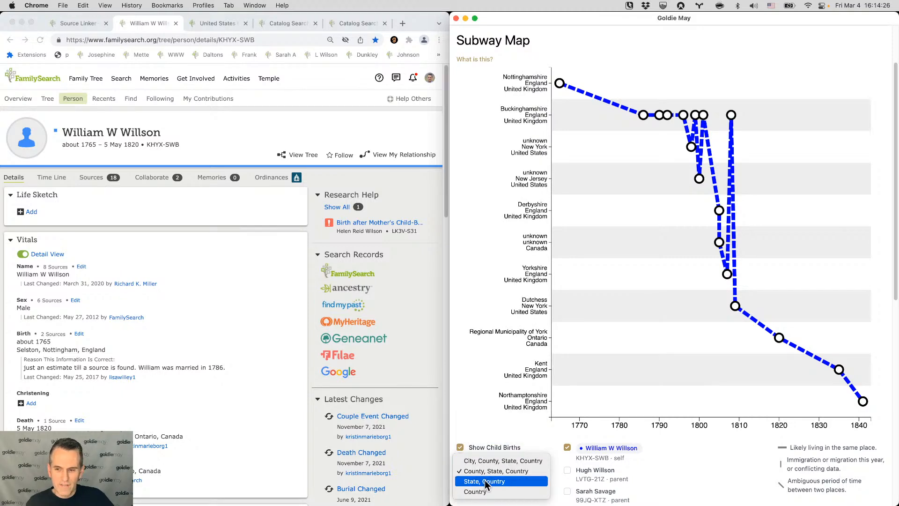
click(476, 407)
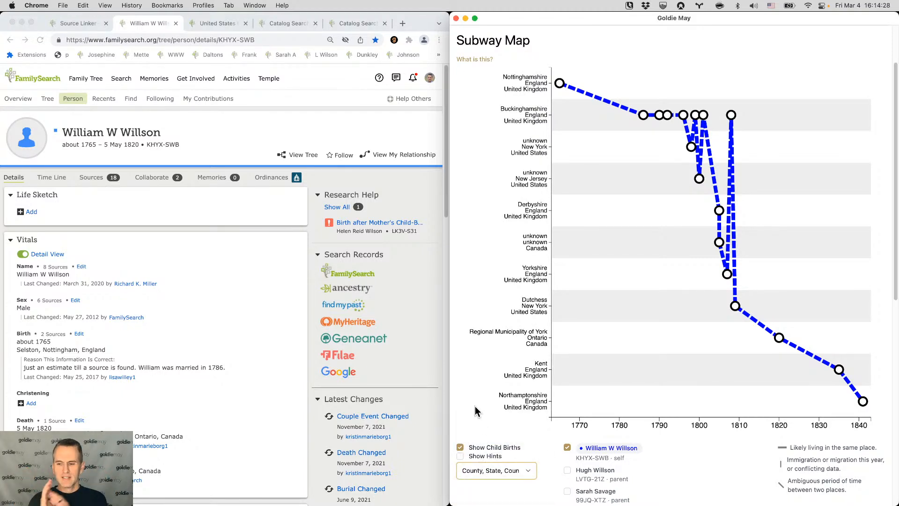
click(499, 471)
click(500, 483)
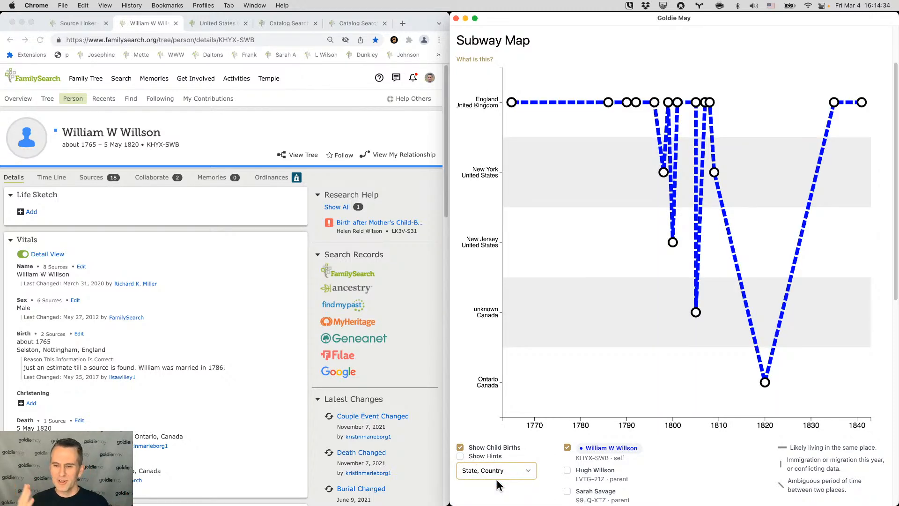
click(497, 476)
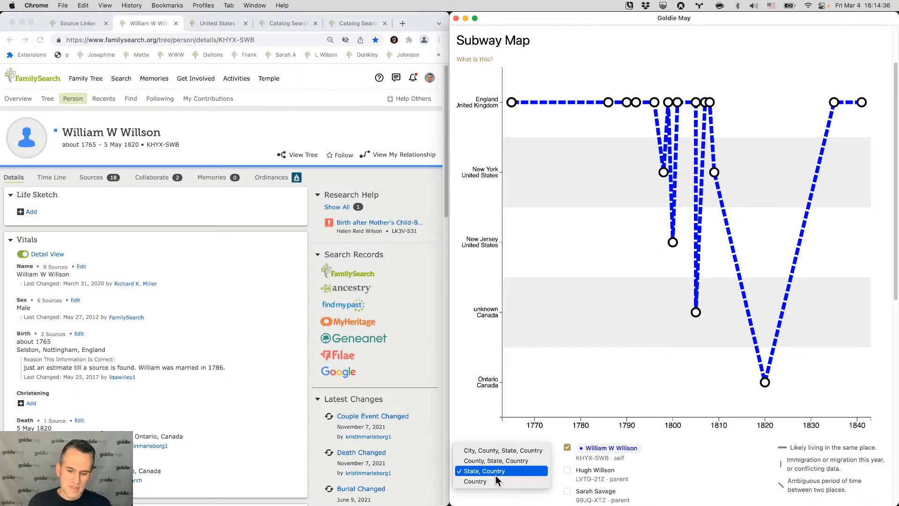
click(497, 480)
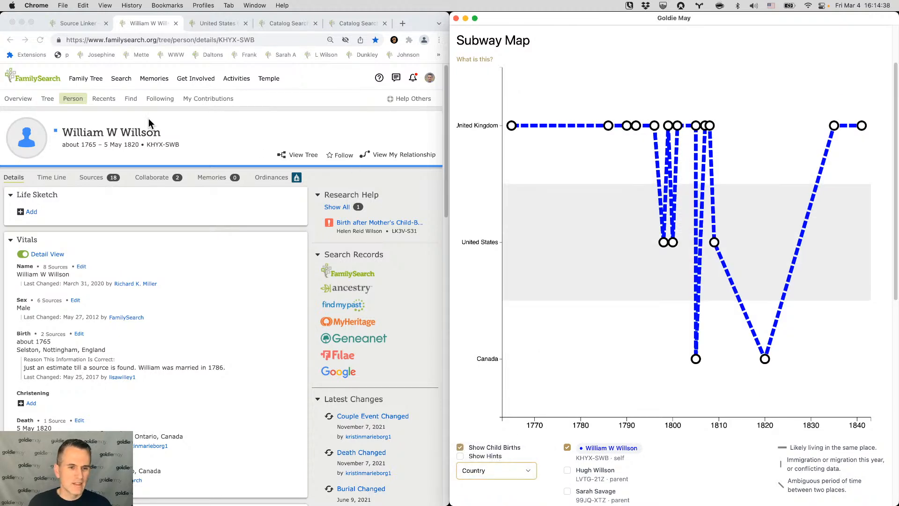
- Open the bookmarked Danish-born ancestor's person page and set her subway map's place detail level to City, County, State, Country
click(109, 56)
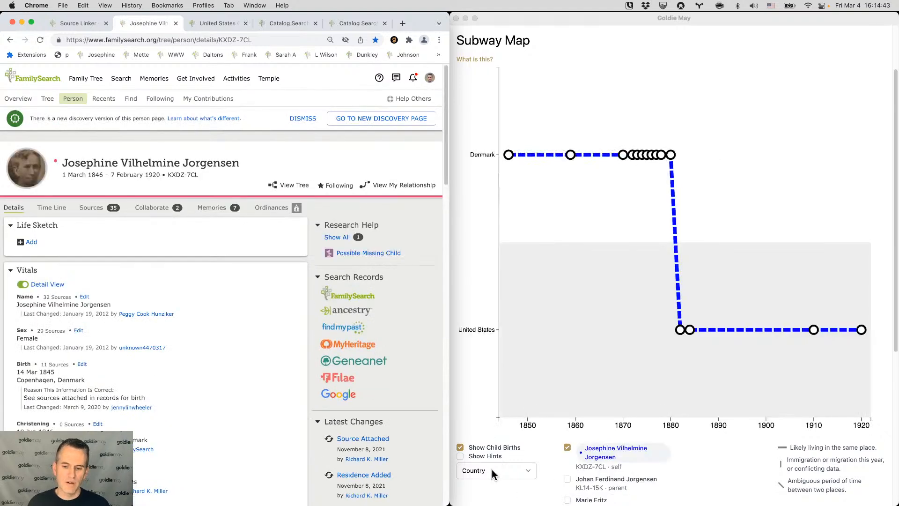
click(491, 468)
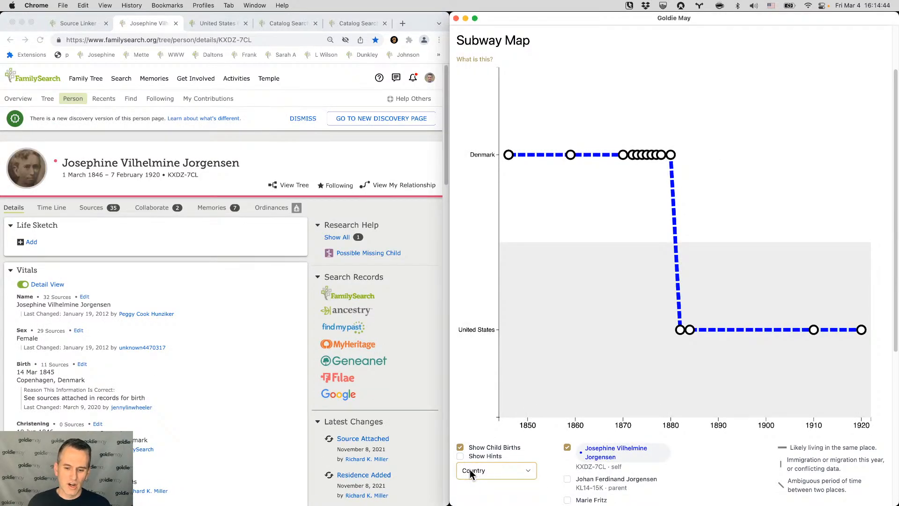
click(471, 470)
click(483, 471)
click(483, 471)
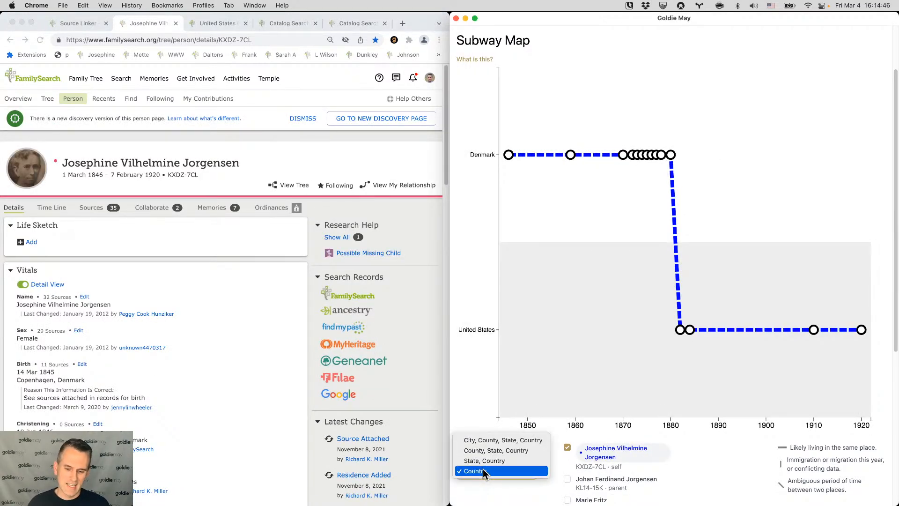
click(492, 439)
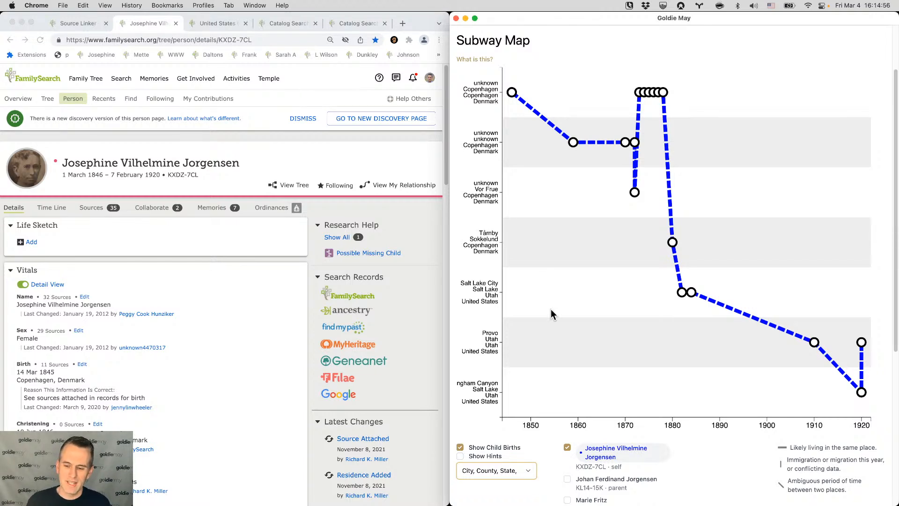
- Set the Danish-born ancestor's subway map to the County, State, Country place detail level
click(507, 474)
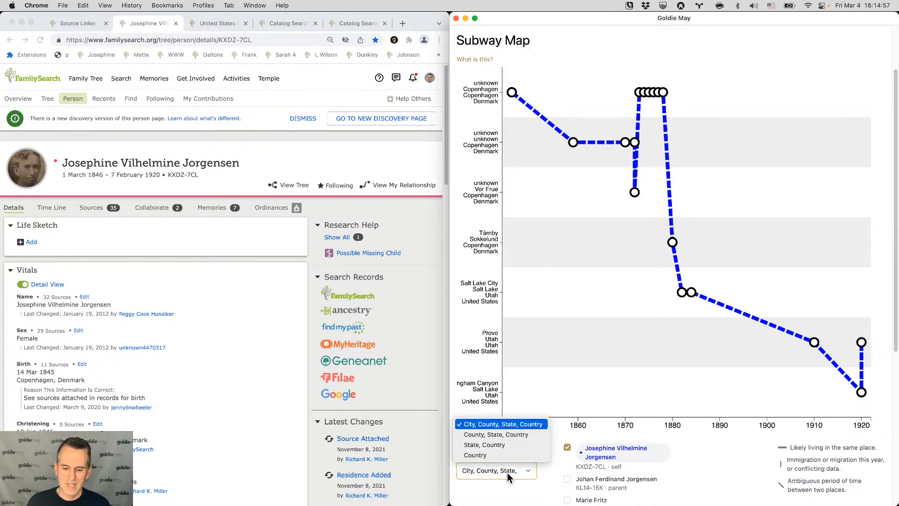
click(517, 438)
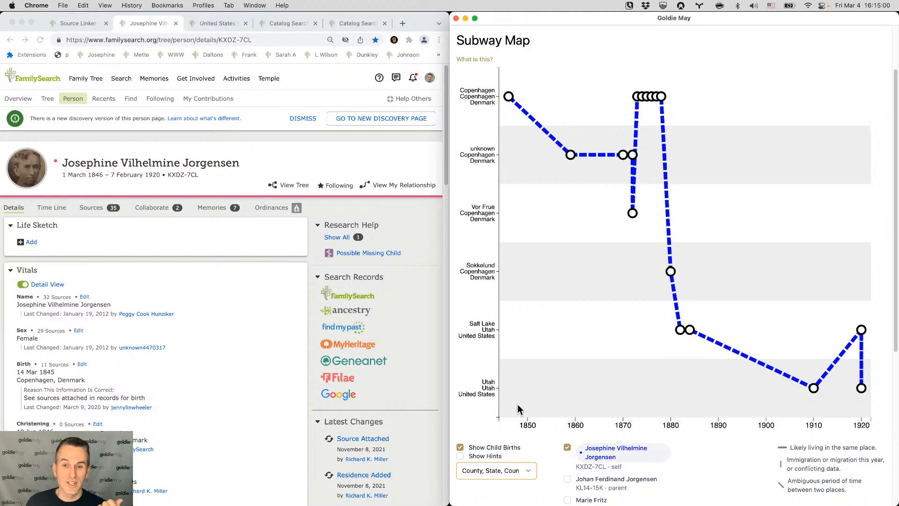
click(318, 178)
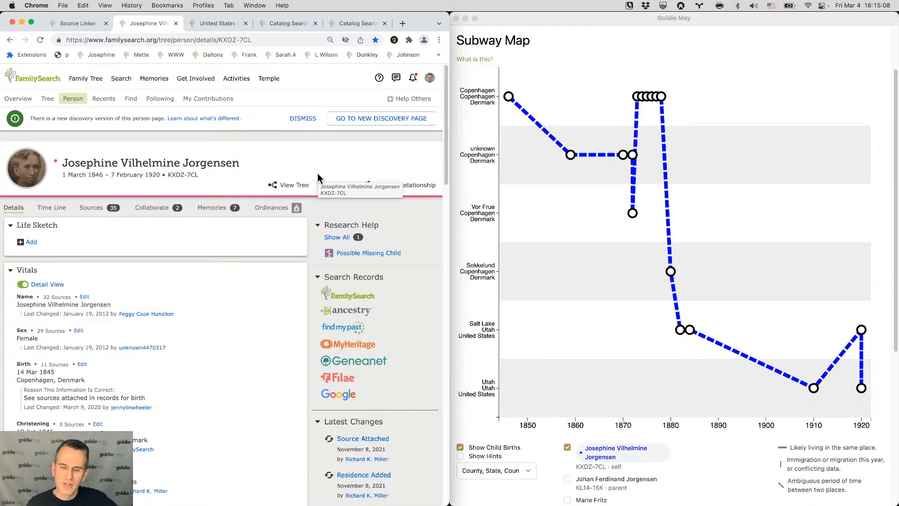
- Open Goldie May's overall Research Log to look over the logged pages, and switch to Split View
click(528, 57)
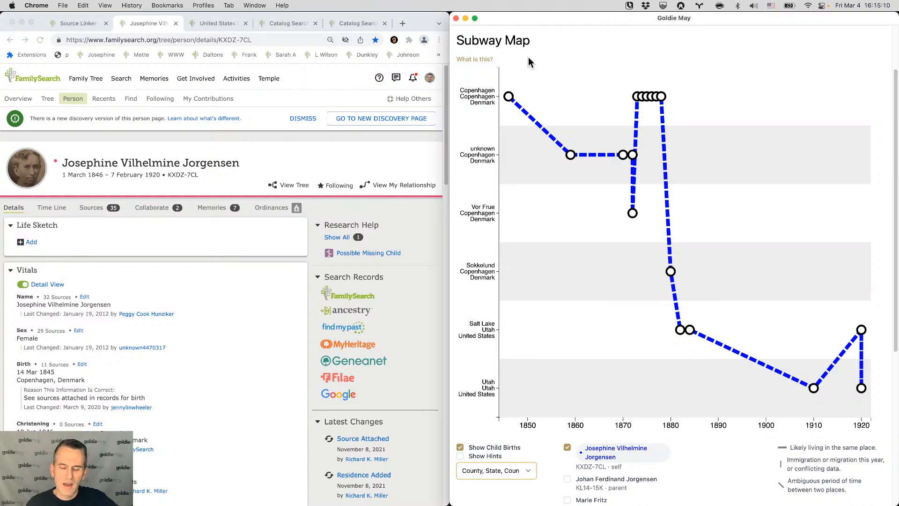
scroll(528, 58, up, 4)
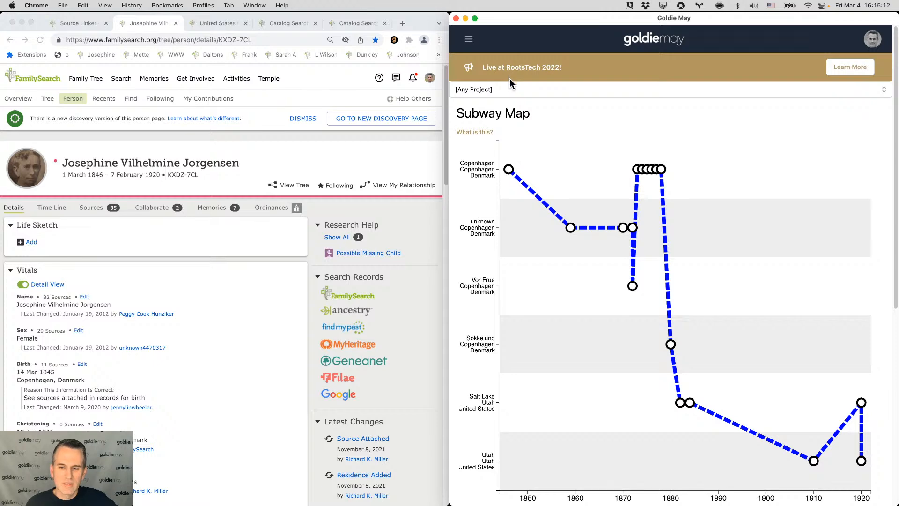
click(471, 43)
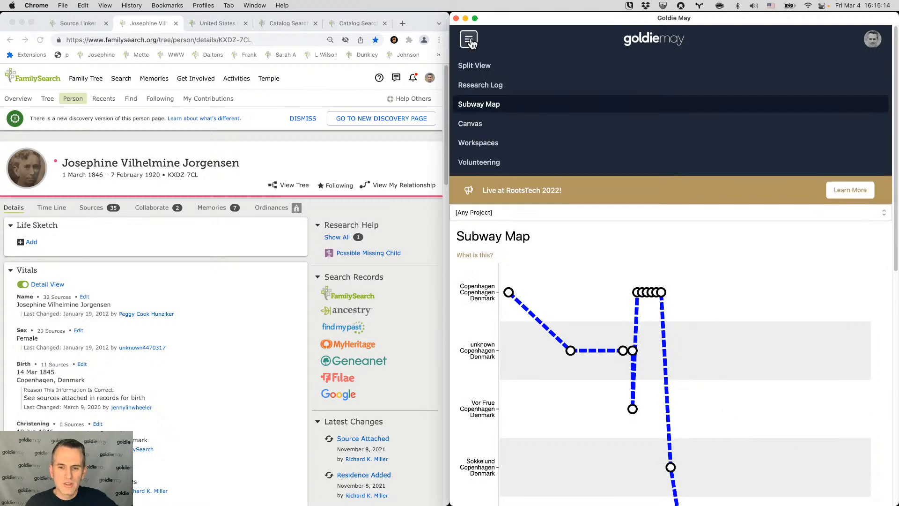
click(481, 85)
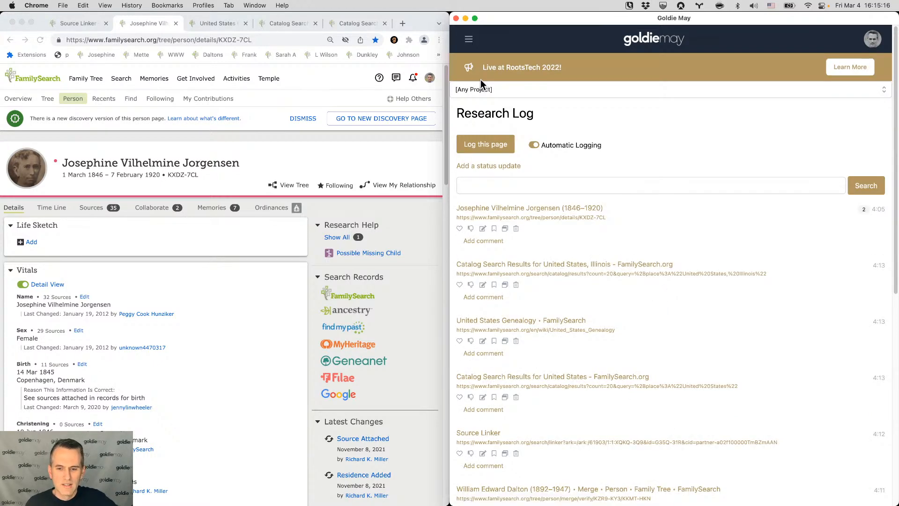
click(470, 44)
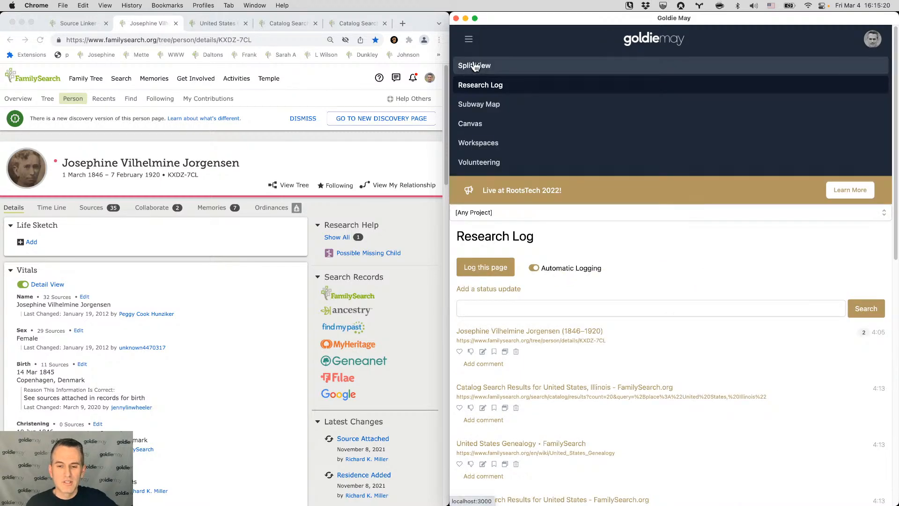
click(475, 63)
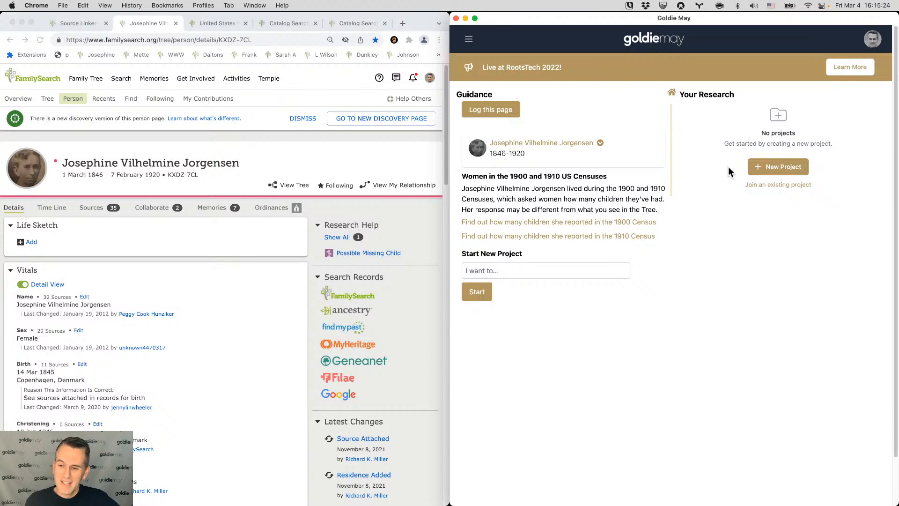
- Create a new research project and name it "Confirm all children"
click(769, 164)
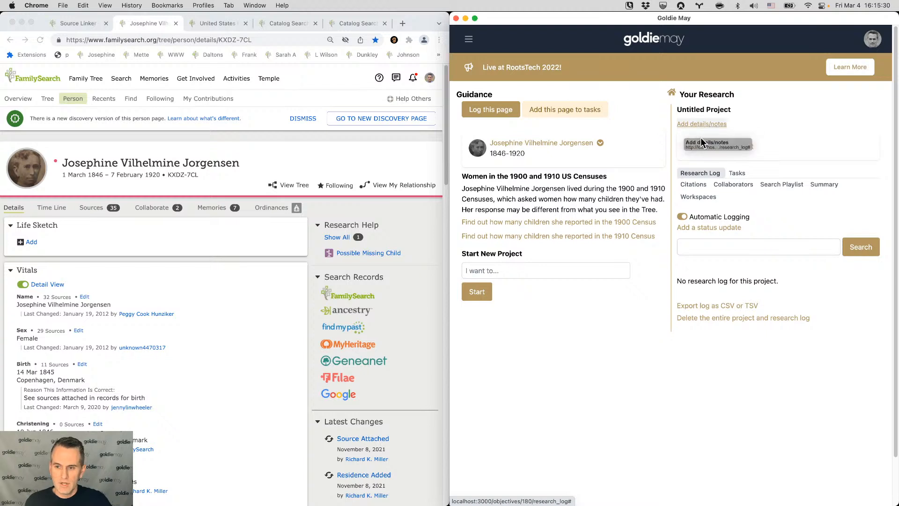
click(704, 109)
key(super+a)
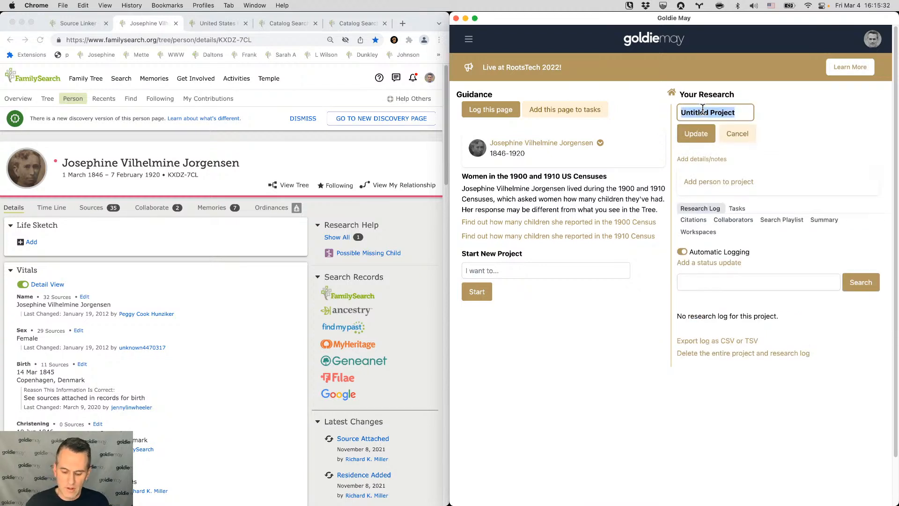
text(Conform a)
key(BackSpace)
key(BackSpace)
key(BackSpace)
key(BackSpace)
key(BackSpace)
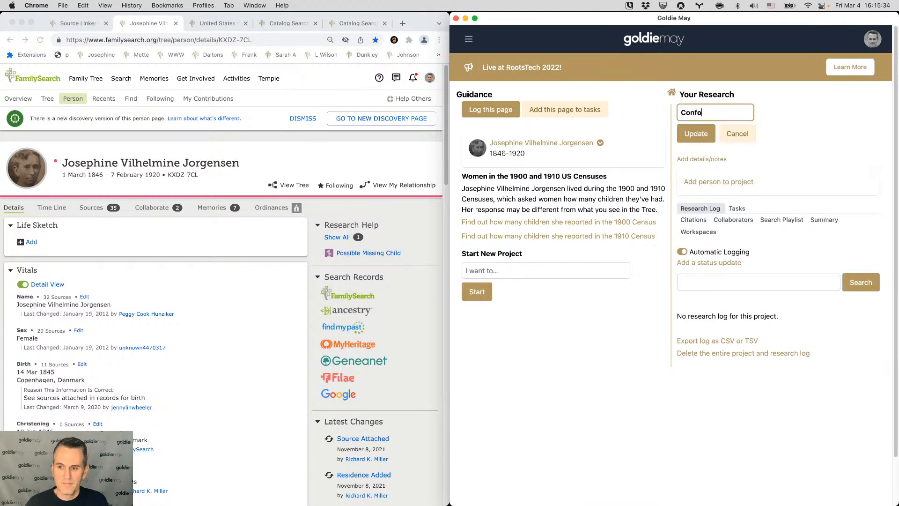
text(irm all children)
key(Return)
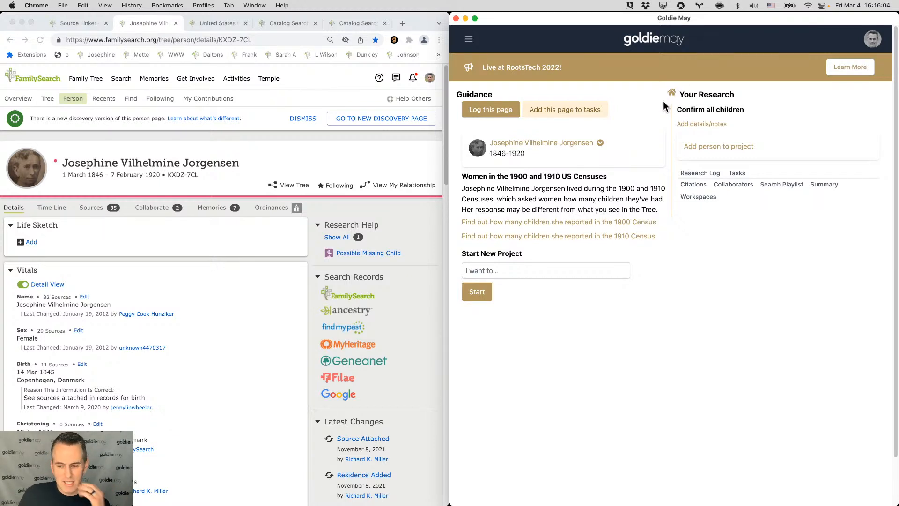
- Open the project's Research Log and log the current FamilySearch person page to it
click(705, 176)
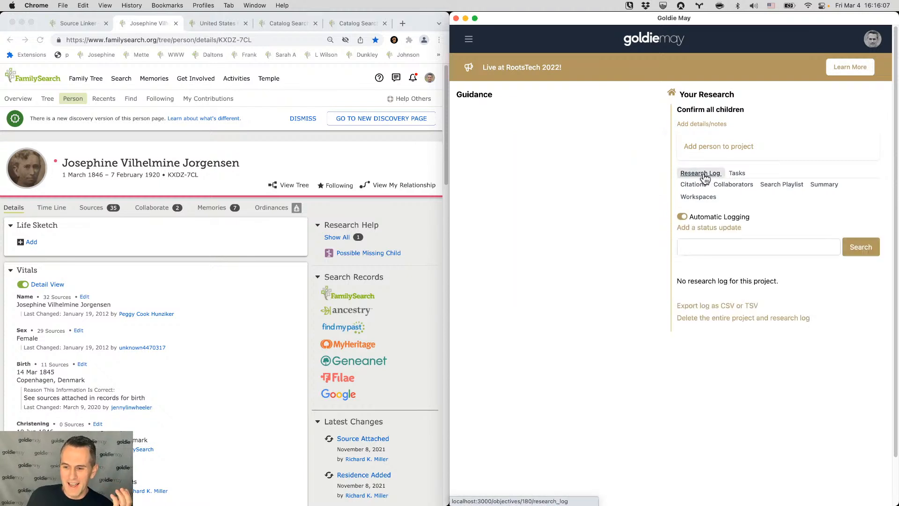
click(321, 93)
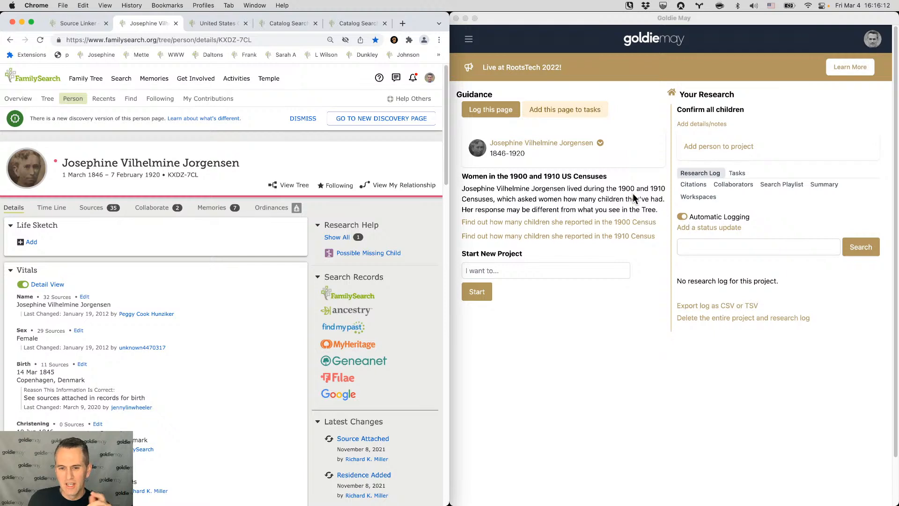
click(486, 109)
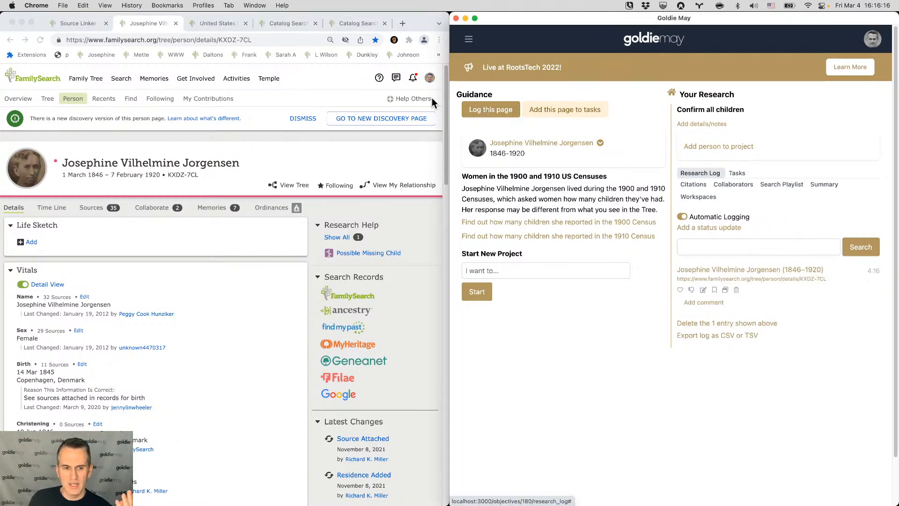
- Mark the logged person page as liked, open its comment box, and open its abstract/summary field without saving anything
click(261, 39)
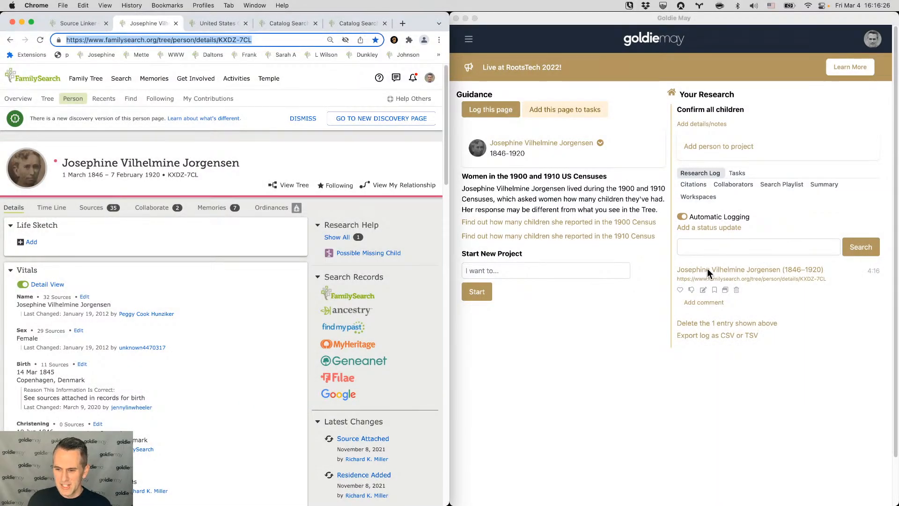
click(707, 269)
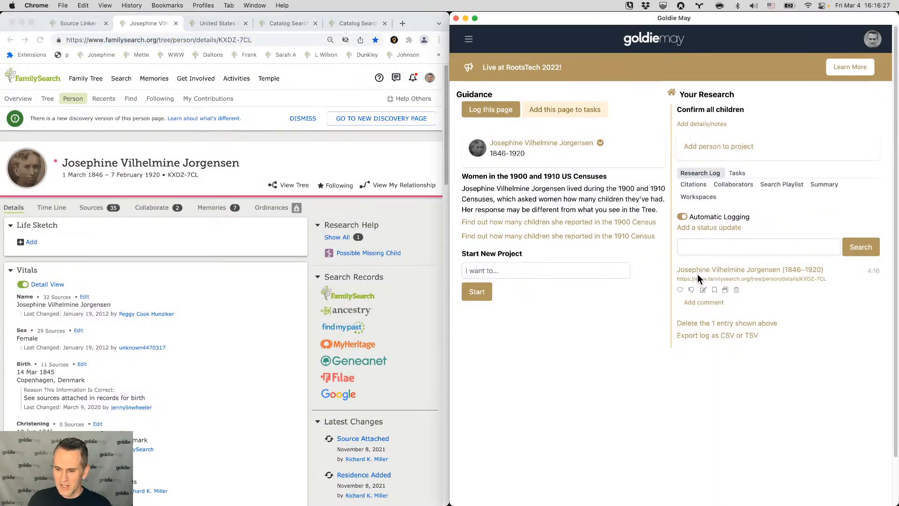
click(680, 290)
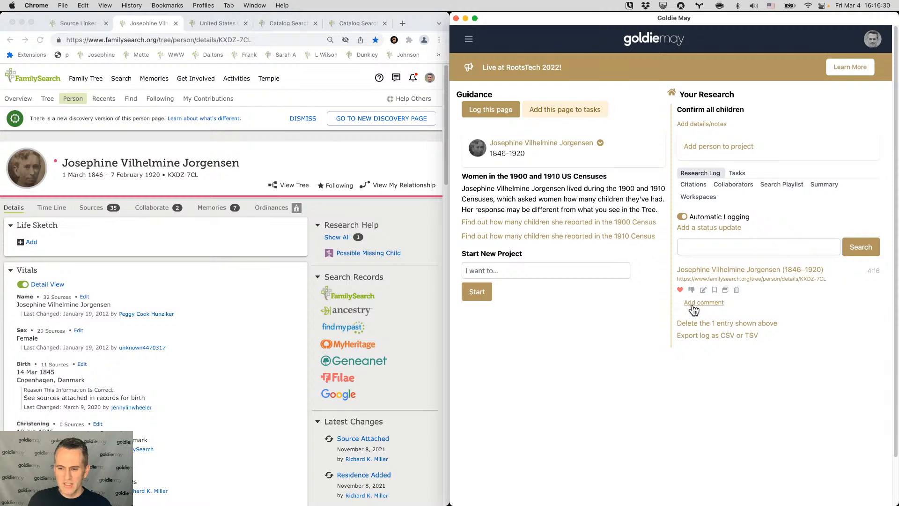
click(694, 303)
click(703, 289)
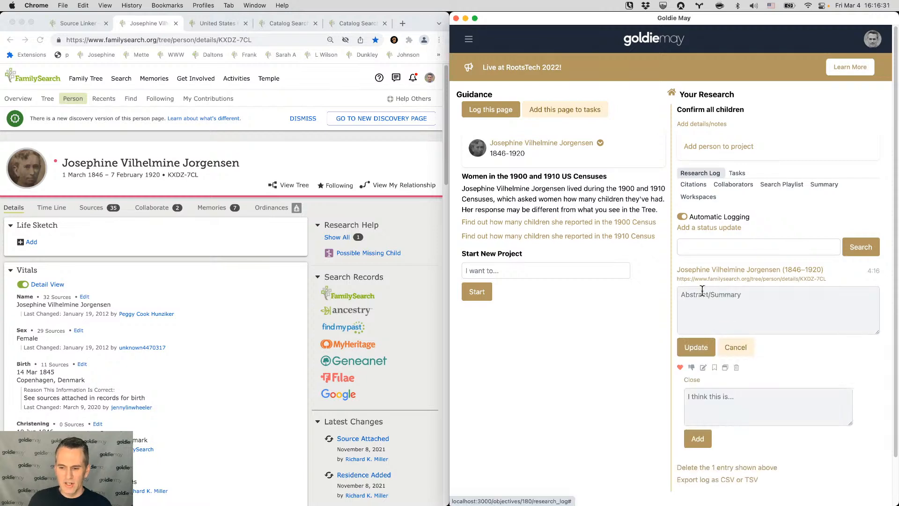
click(731, 349)
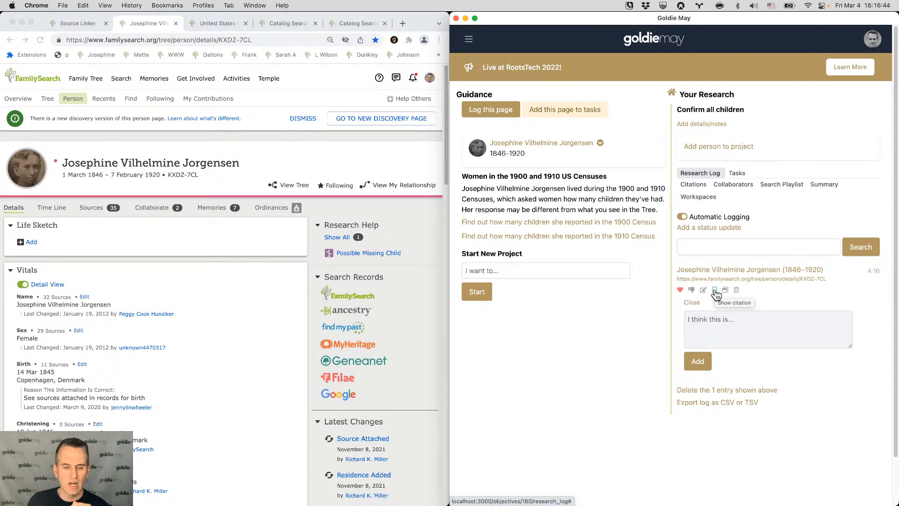
- View the open United States wiki and catalog pages and return to the ancestor's person page
click(211, 23)
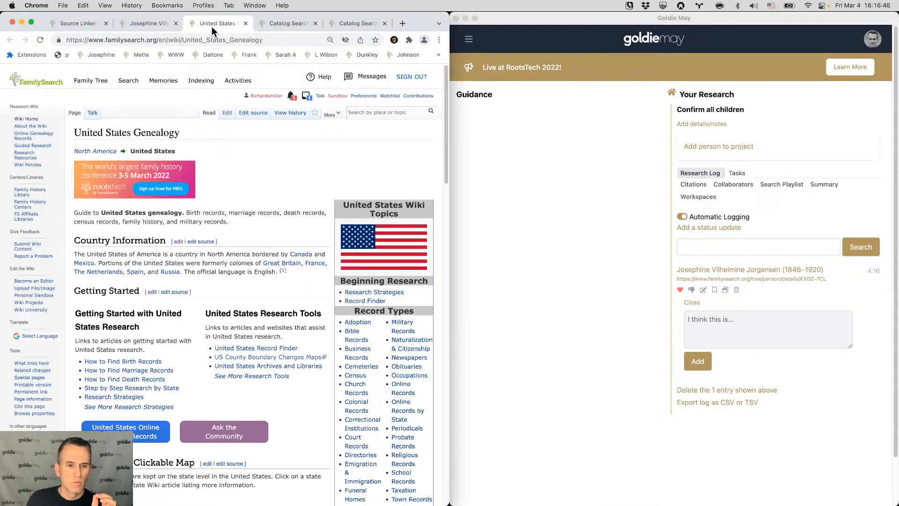
click(277, 25)
click(150, 25)
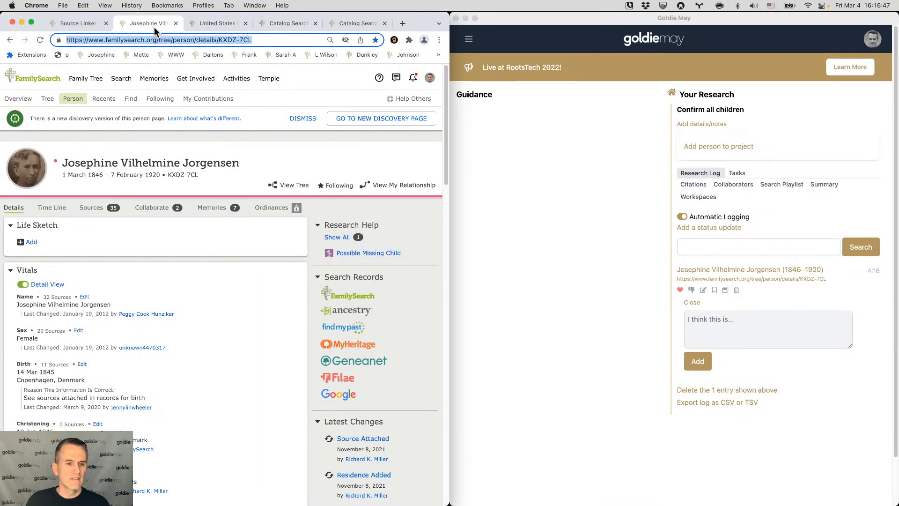
- Open the ancestor's Sources list and view the record page of the first 1845 "Denmark Church Records, 1484-1941" source
click(107, 207)
scroll(123, 201, down, 3)
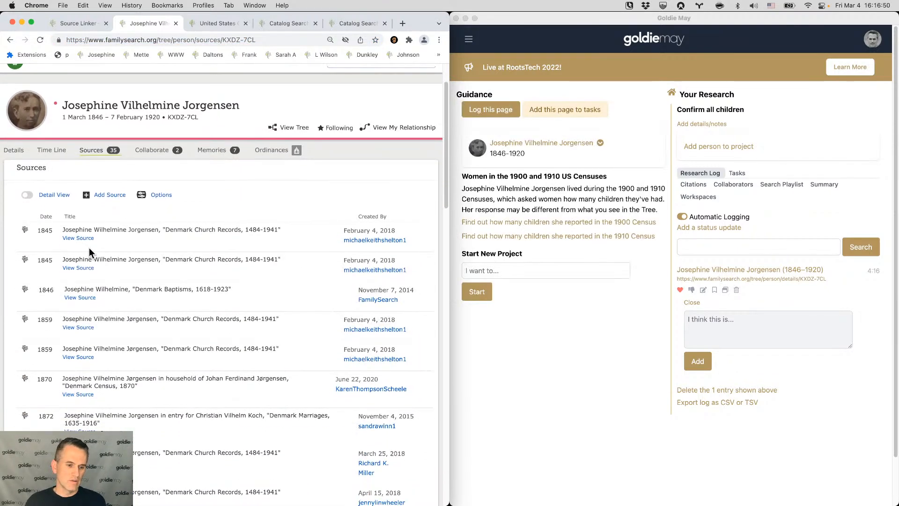
click(89, 249)
click(111, 267)
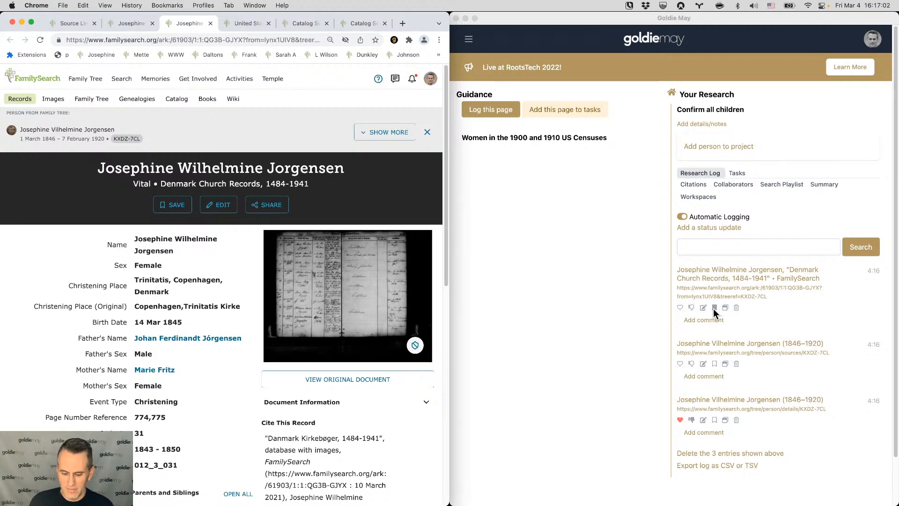
scroll(715, 310, down, 1)
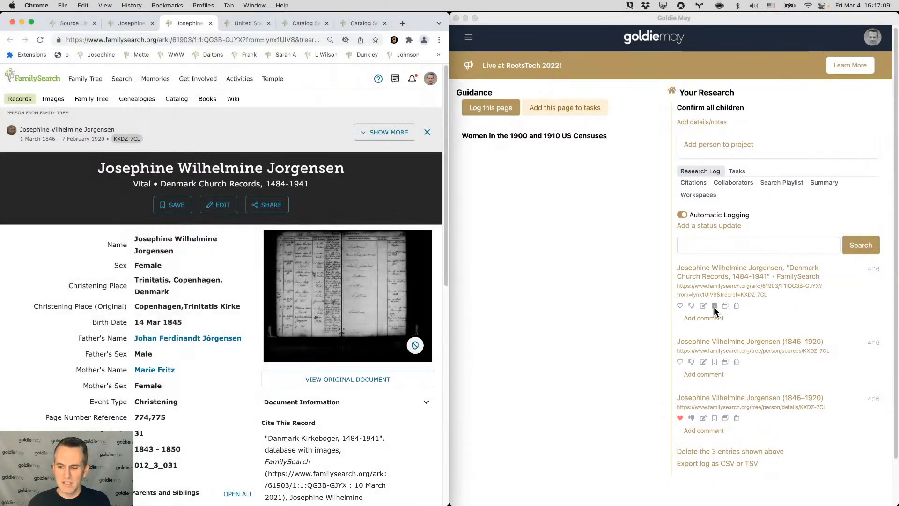
- Open the church record log entry's citation for editing, compare it with the record page's citation, and close it without changes
click(714, 306)
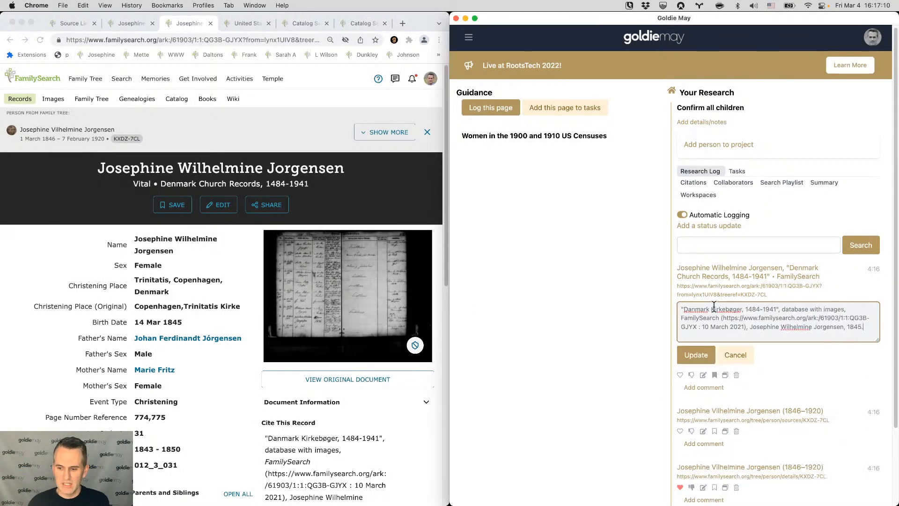
scroll(243, 336, down, 5)
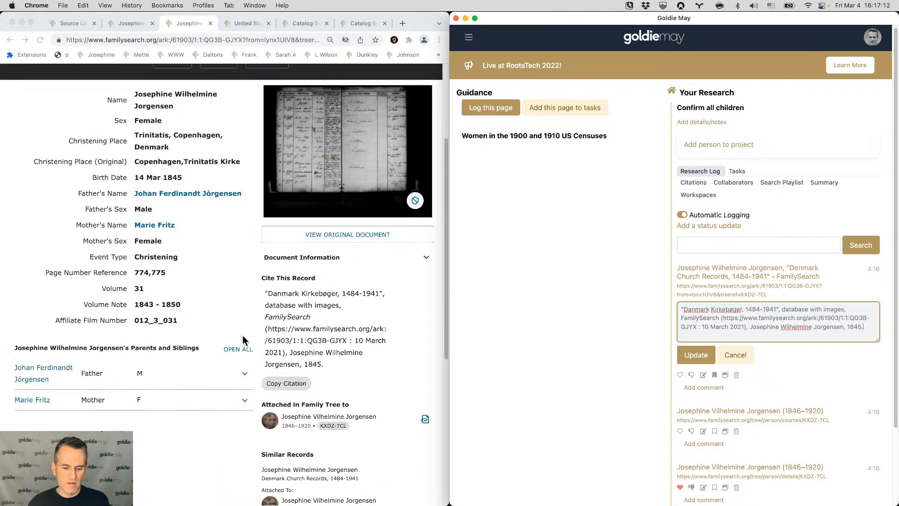
click(266, 295)
drag(343, 364, 266, 291)
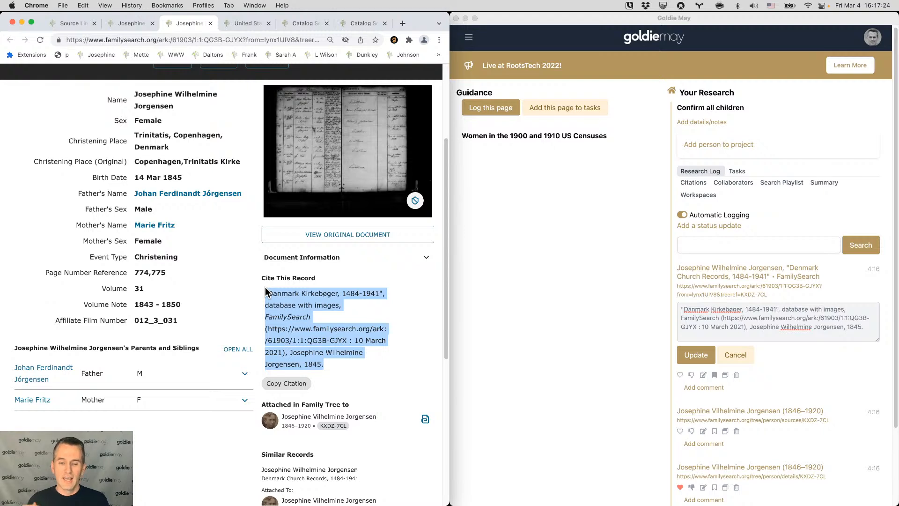
scroll(279, 262, down, 1)
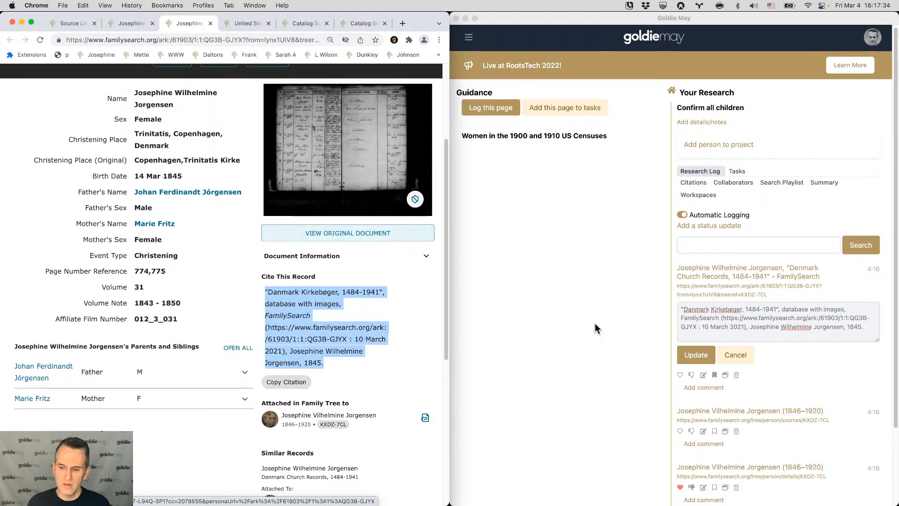
click(773, 327)
drag(773, 327, 740, 317)
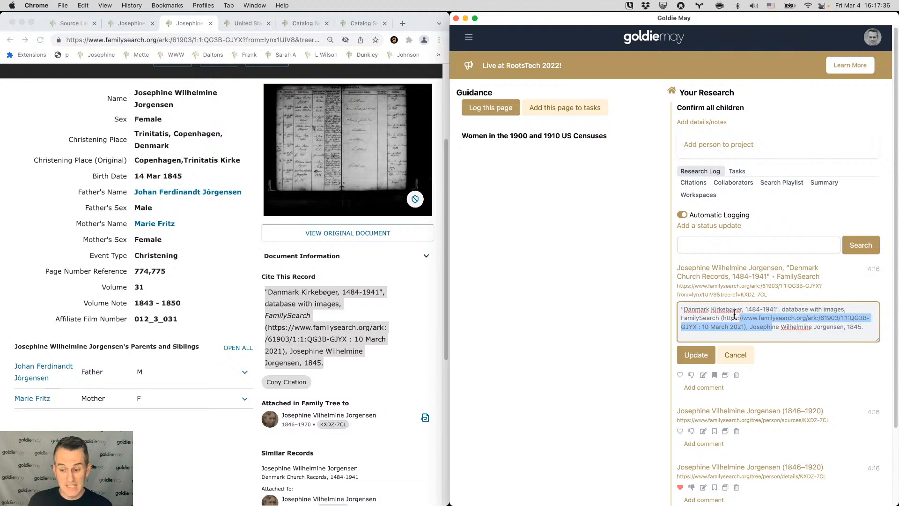
click(736, 355)
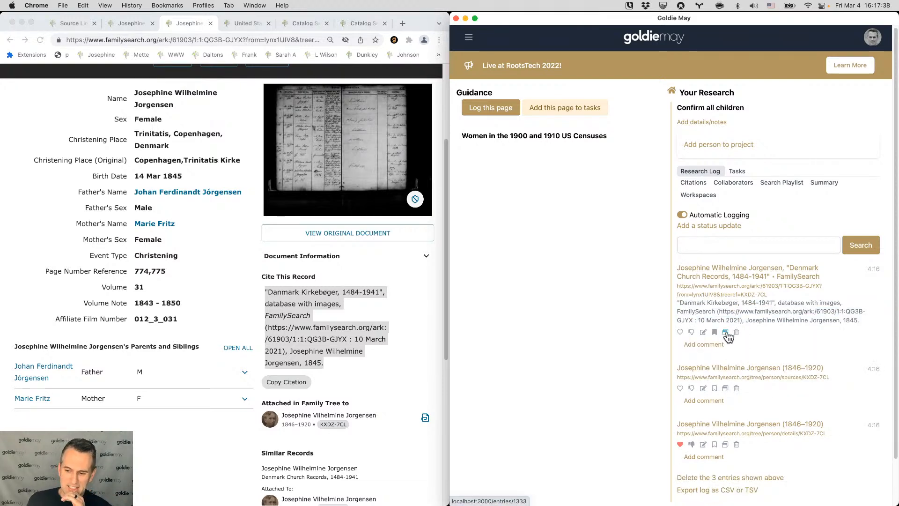
- Open the comment box on the church record's log entry and the project's status update box
click(711, 345)
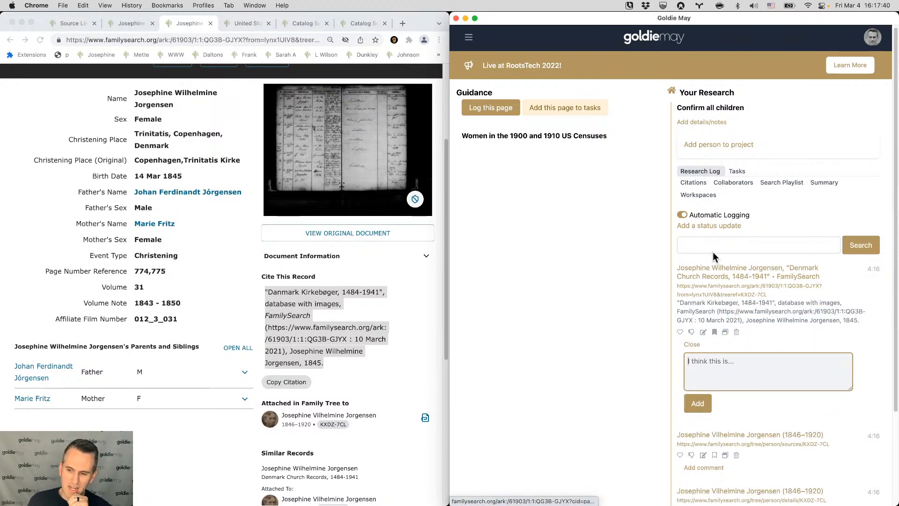
click(708, 225)
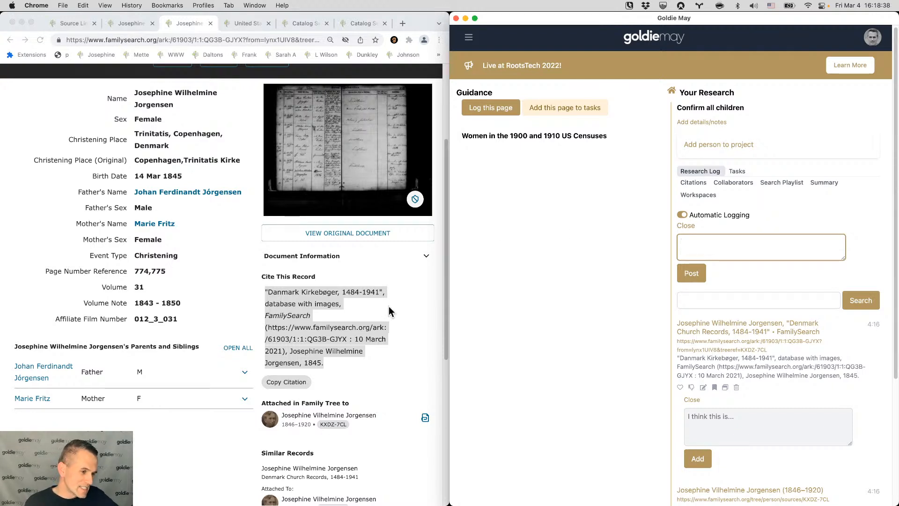
- Look up the Ohio-born ancestor in FamilySearch by person ID and display that person's Subway Map
click(469, 37)
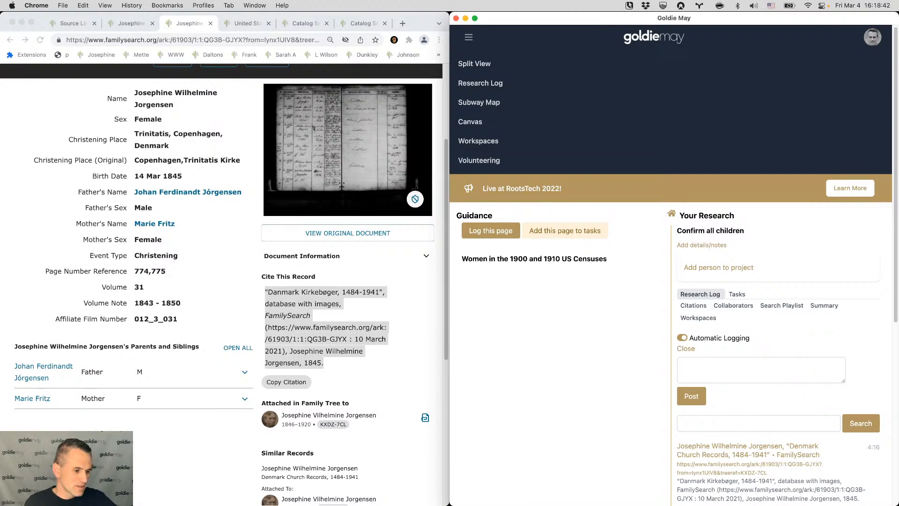
key(super+Tab)
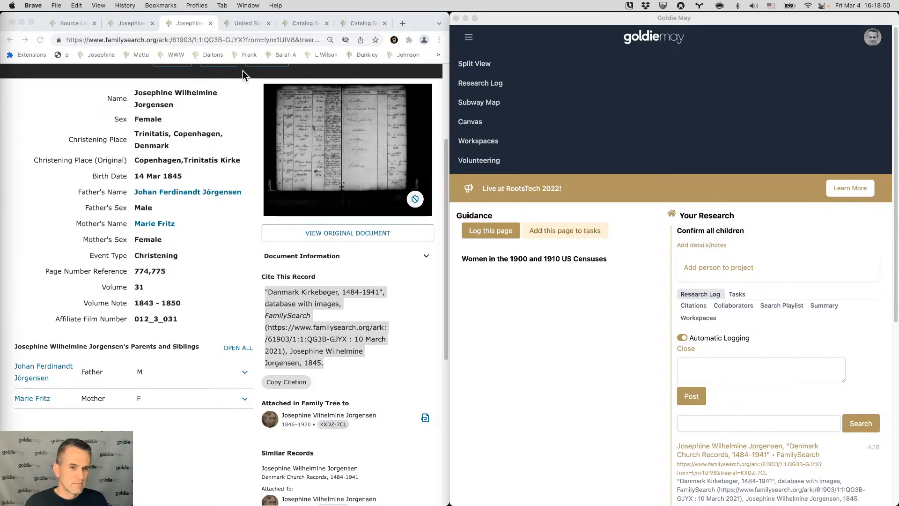
click(260, 39)
text(pid)
key(Tab)
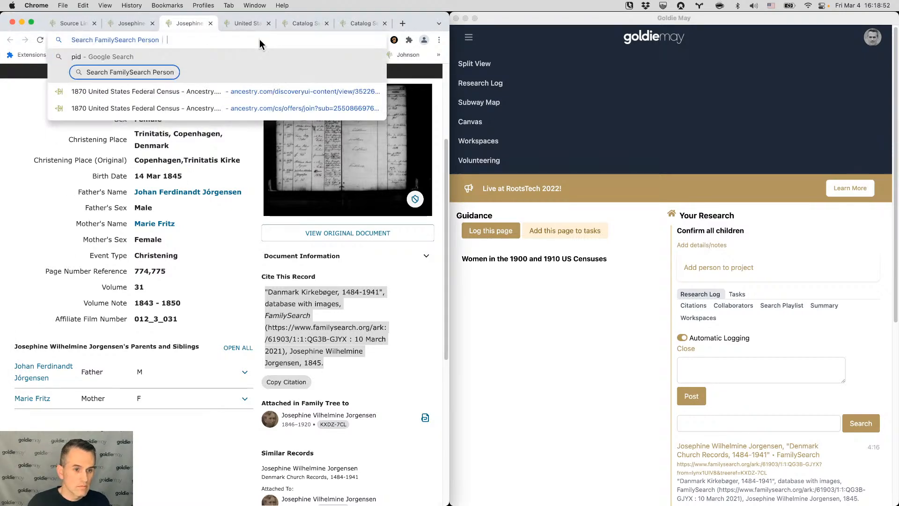
text(LHN6-XTB)
key(Return)
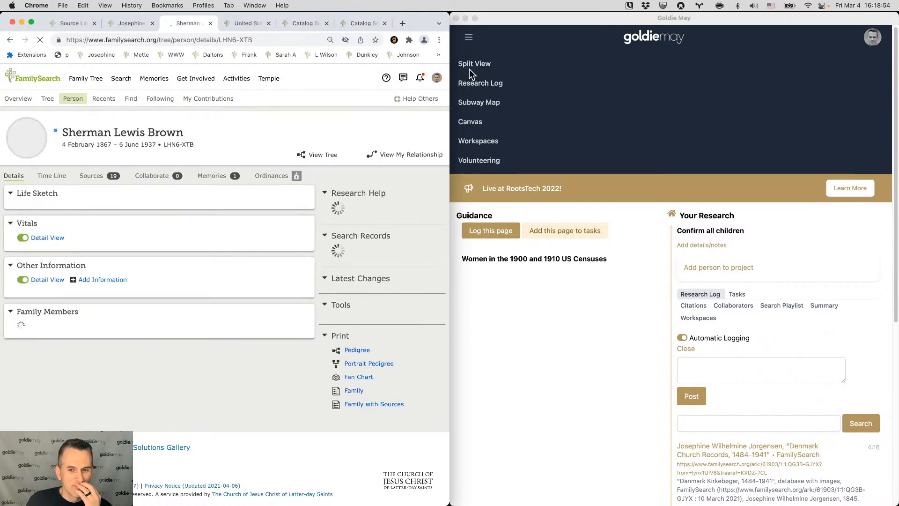
click(477, 105)
click(477, 104)
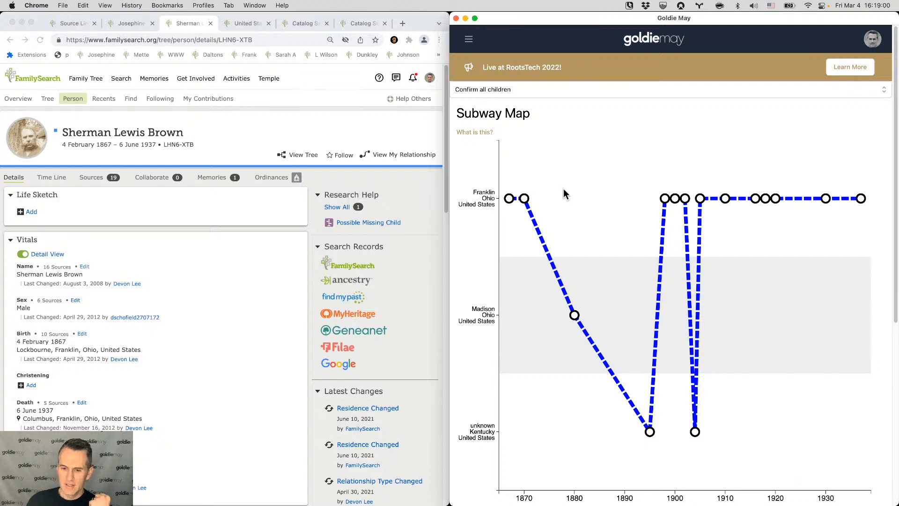
- Set the Subway Map's place detail to "State, Country"
scroll(564, 197, down, 2)
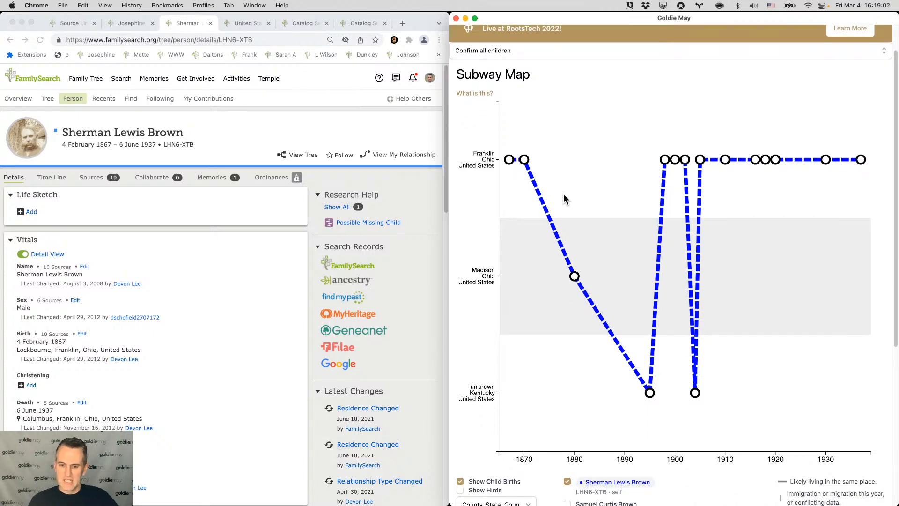
scroll(516, 429, down, 3)
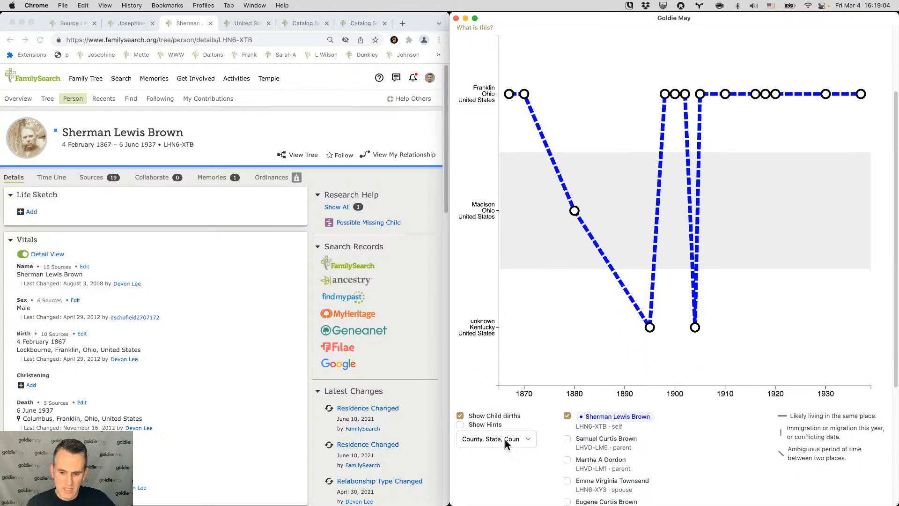
click(505, 439)
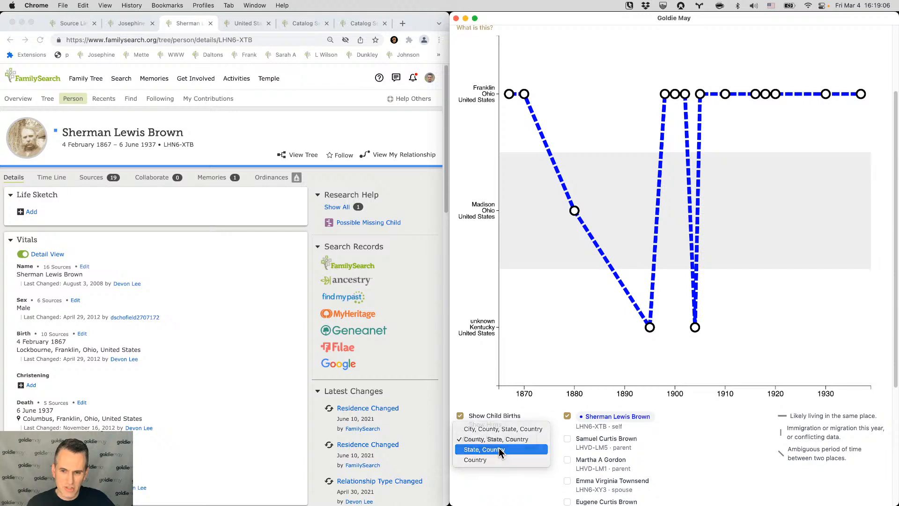
click(499, 450)
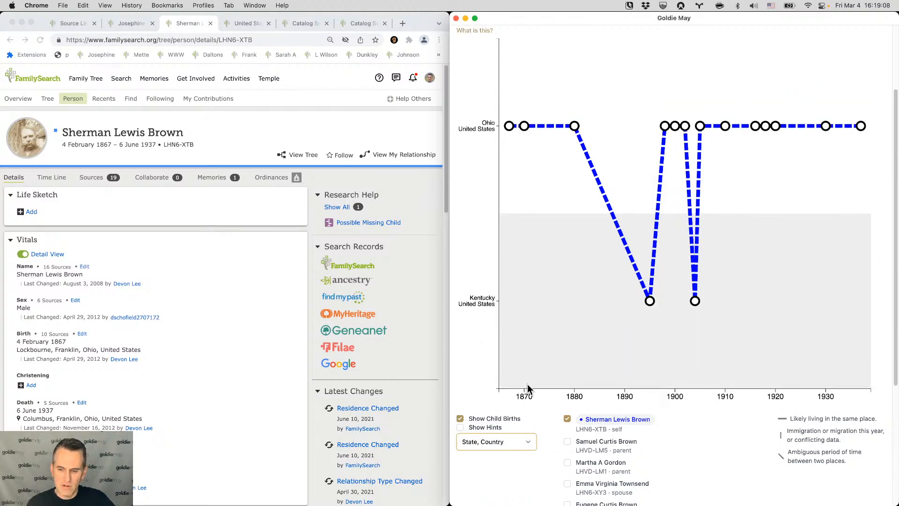
- Examine the Subway Map's life events between Ohio and Kentucky, including the birth, residence, marriage and child birth points
mouse_move(509, 128)
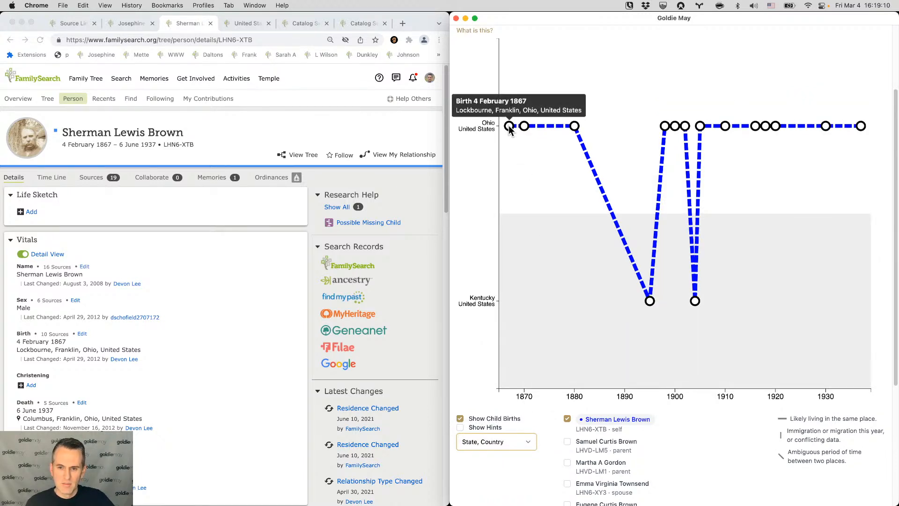
mouse_move(573, 126)
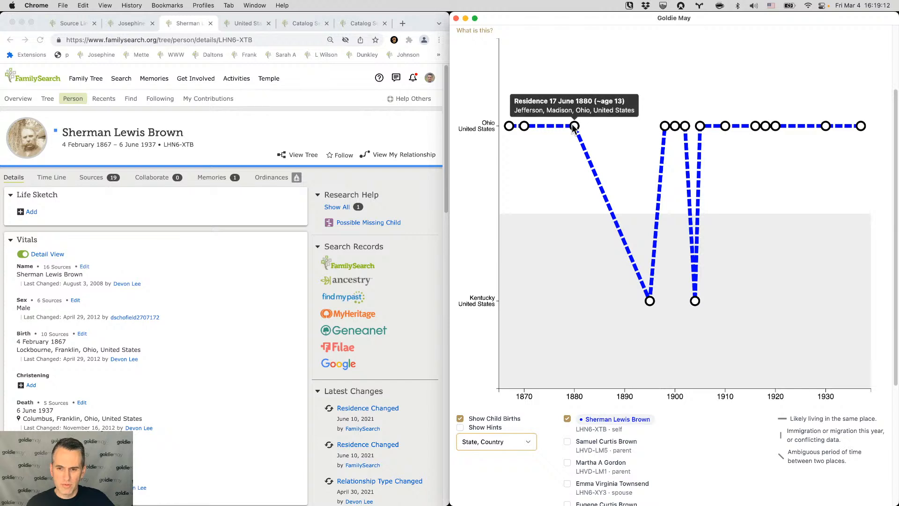
mouse_move(651, 302)
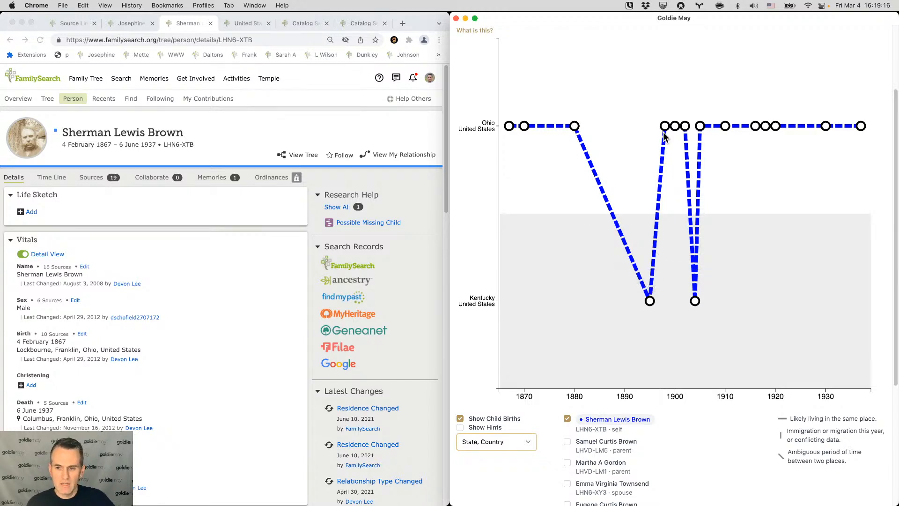
mouse_move(668, 130)
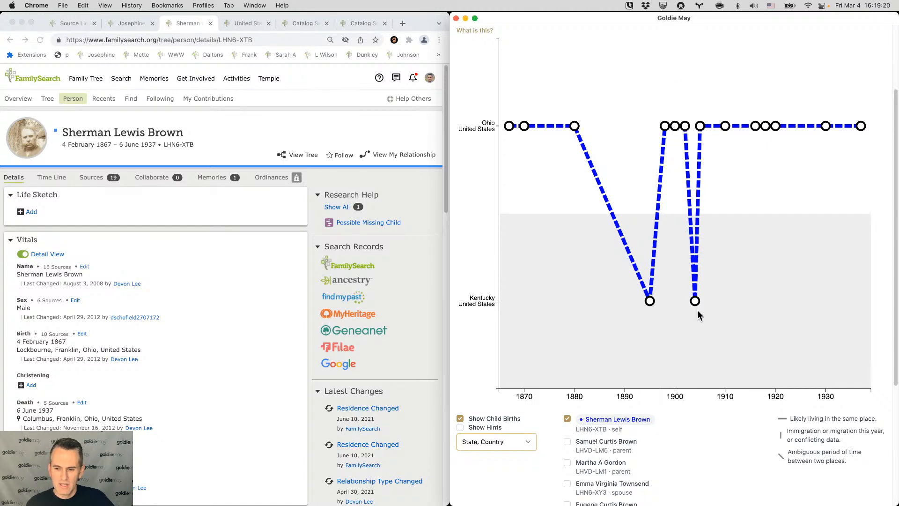
mouse_move(697, 305)
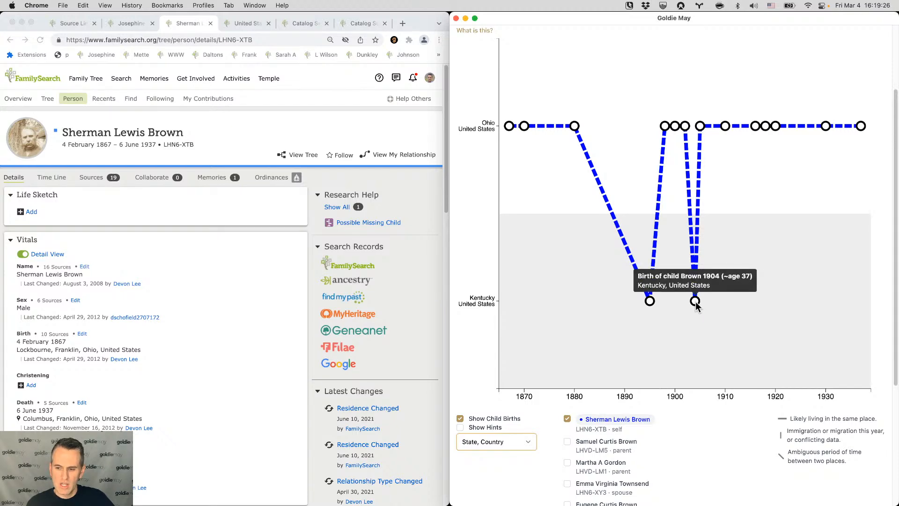
scroll(697, 305, down, 2)
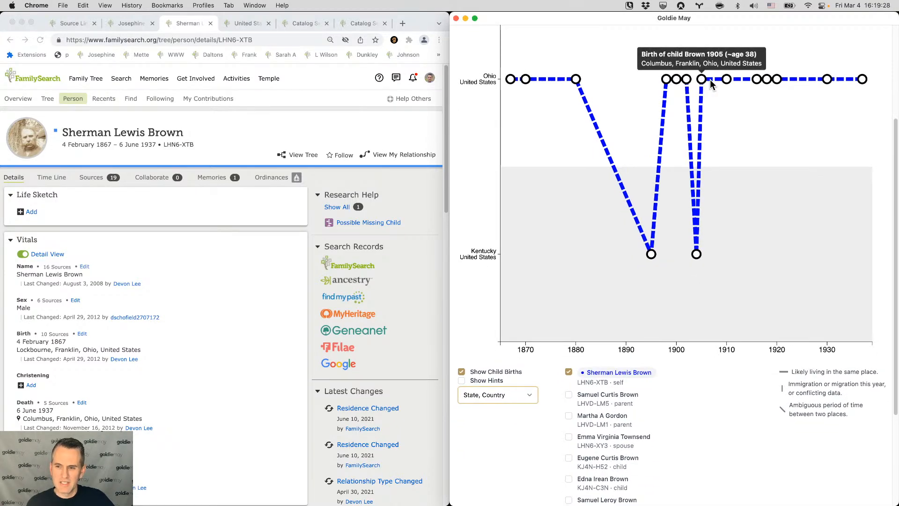
scroll(722, 116, up, 4)
mouse_move(649, 359)
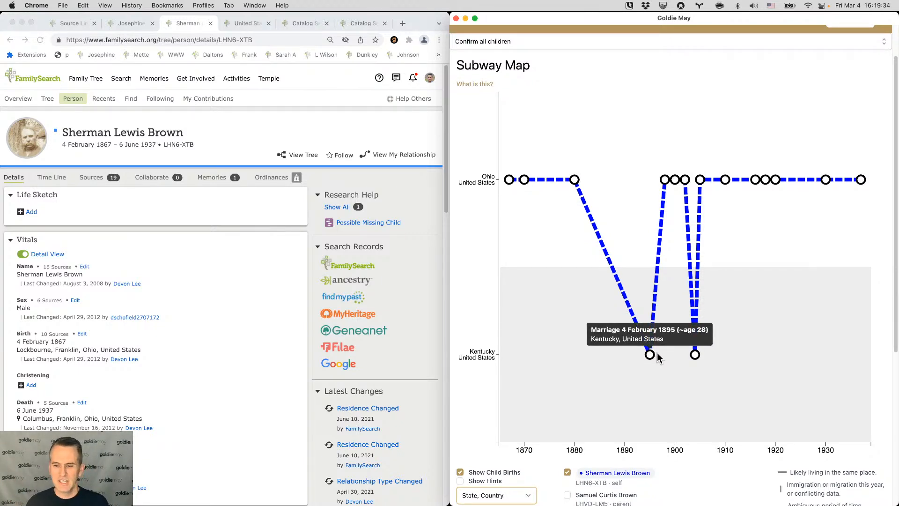
mouse_move(694, 352)
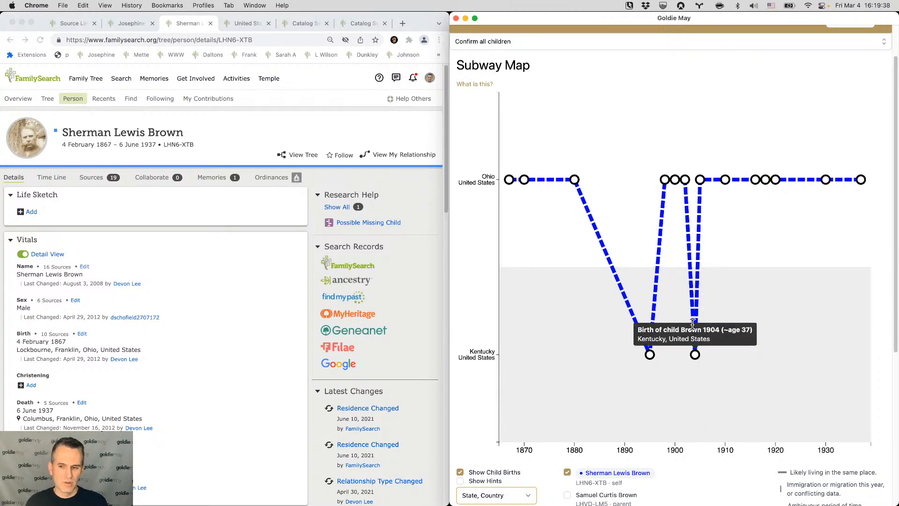
mouse_move(668, 186)
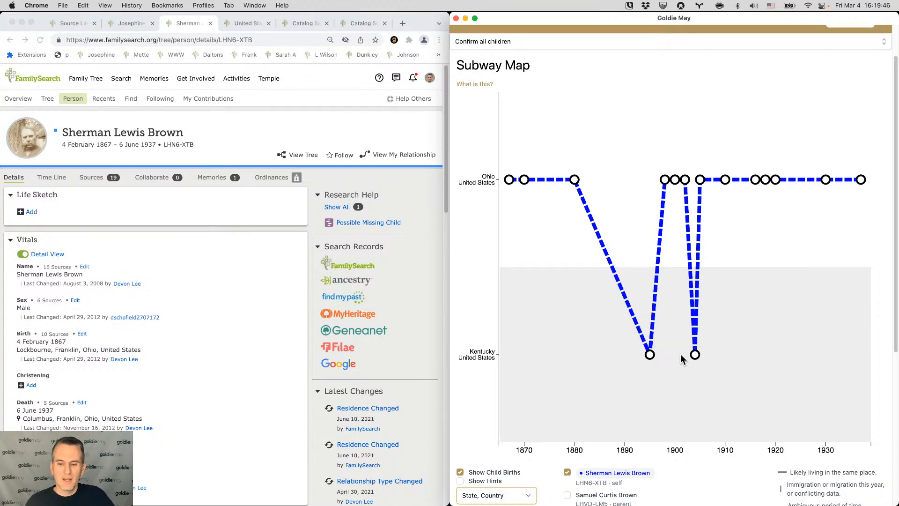
- Find the child born in 1904 among the ancestor's FamilySearch family members and view that child's summary card
scroll(299, 367, down, 4)
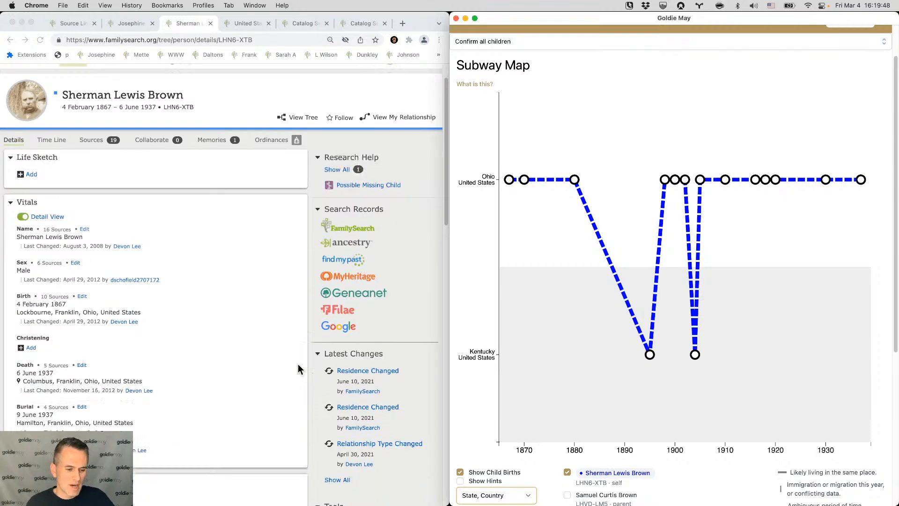
scroll(298, 365, down, 15)
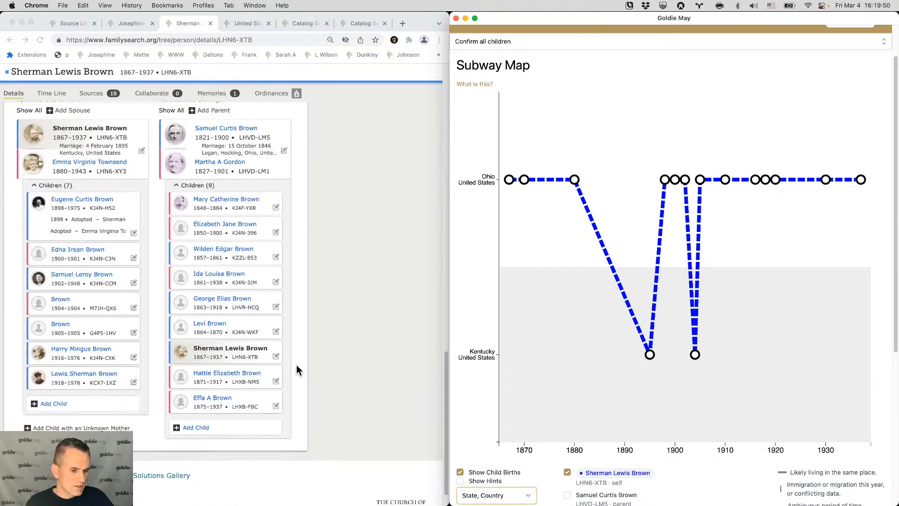
click(356, 308)
mouse_move(60, 304)
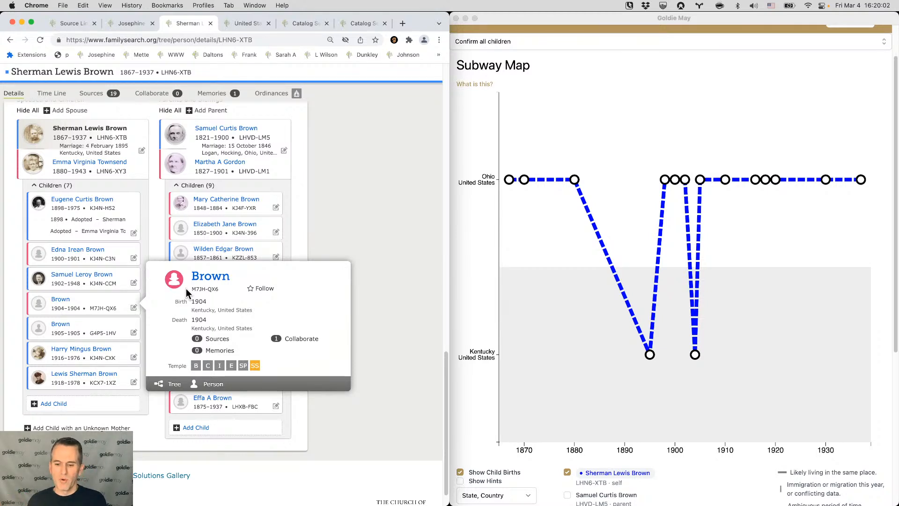
- Plot the 1904 child's own events on the Subway Map and remove that child from the map again
click(693, 355)
scroll(595, 391, down, 5)
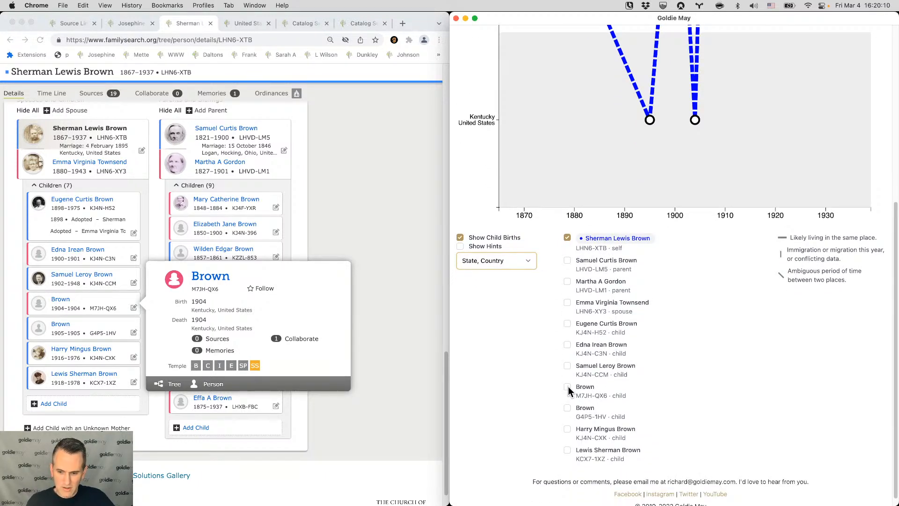
click(567, 388)
scroll(570, 391, up, 3)
scroll(569, 391, down, 2)
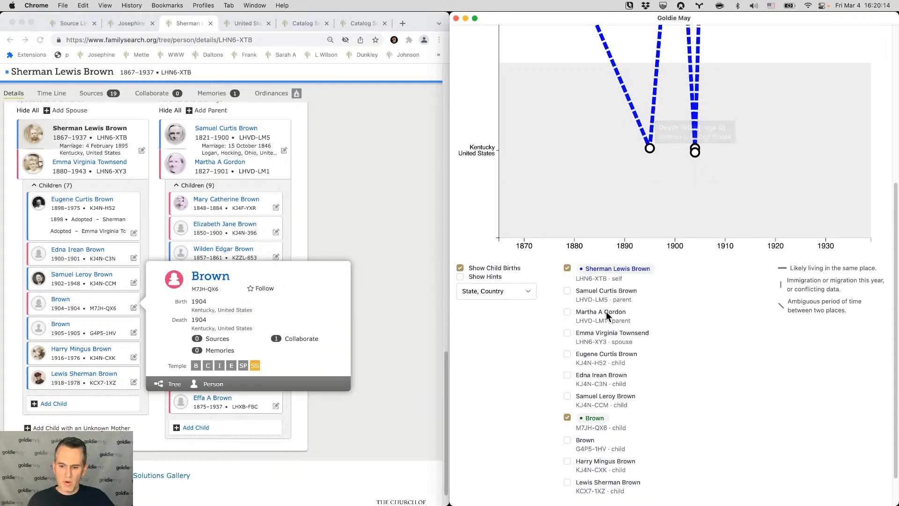
- Check the Kentucky child birth event of 1904 on the Subway Map against the child's FamilySearch card
scroll(681, 263, up, 5)
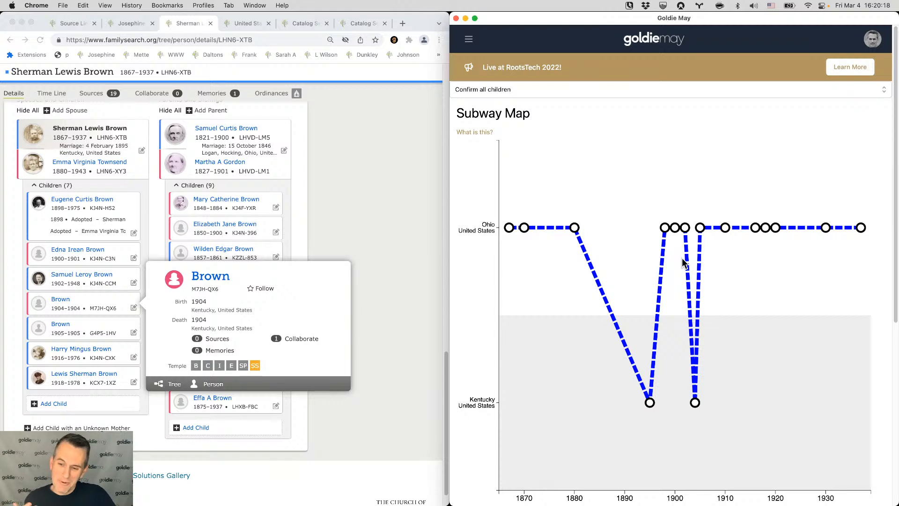
scroll(681, 263, down, 1)
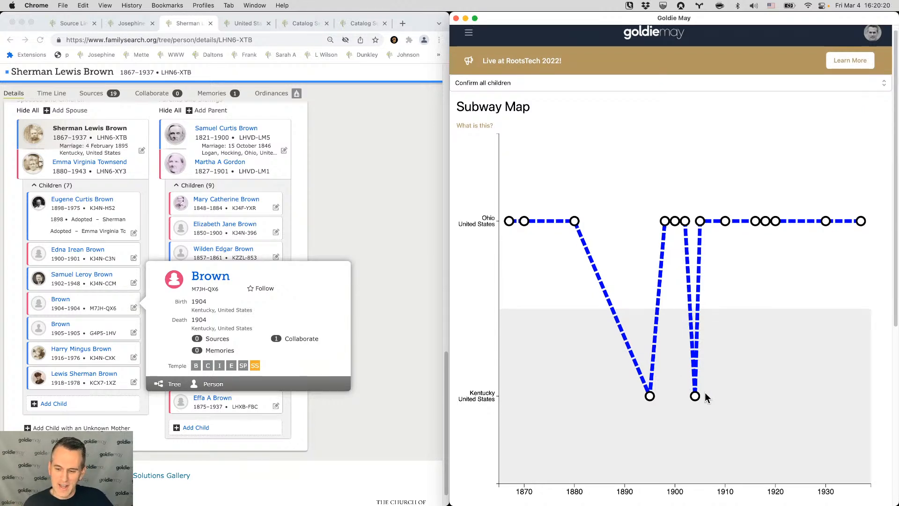
mouse_move(695, 377)
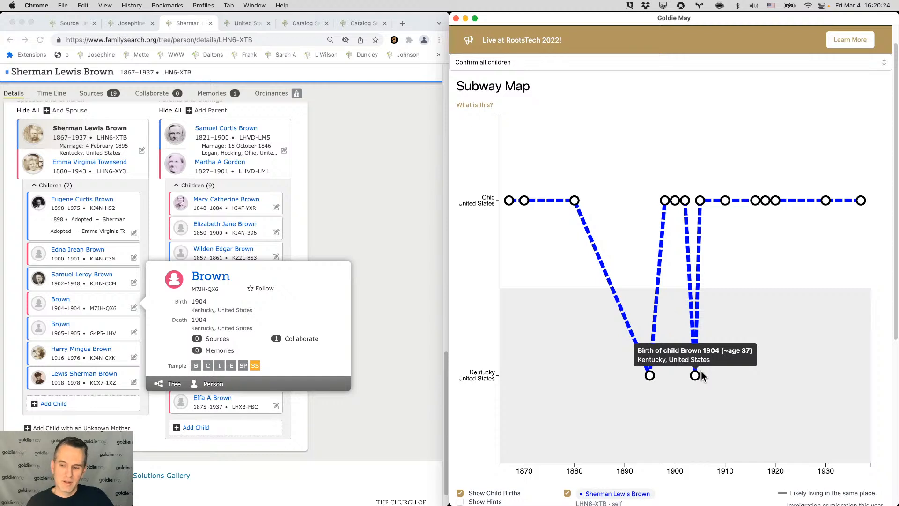
click(185, 313)
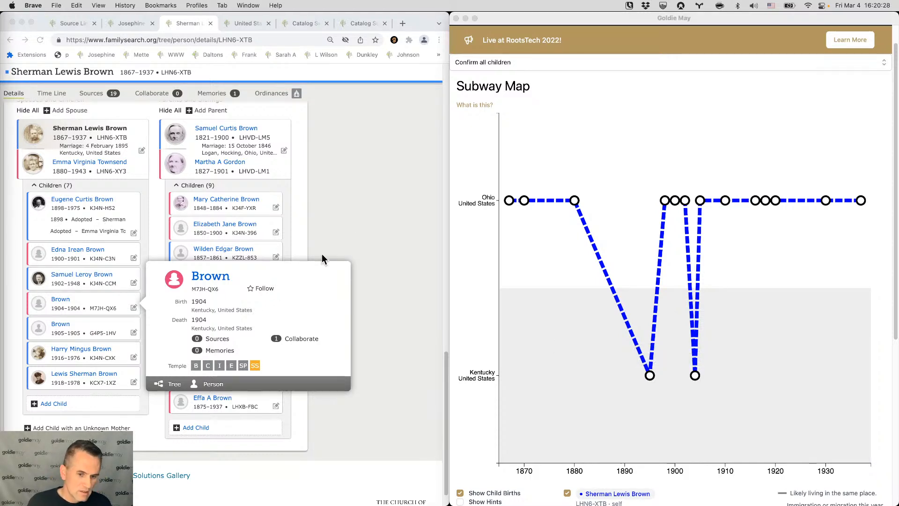
- Open the FamilySearch person page of the Swedish ancestor who lived 1829–1862, using the copied person ID
click(353, 218)
key(super+l)
text(pod)
key(super+v)
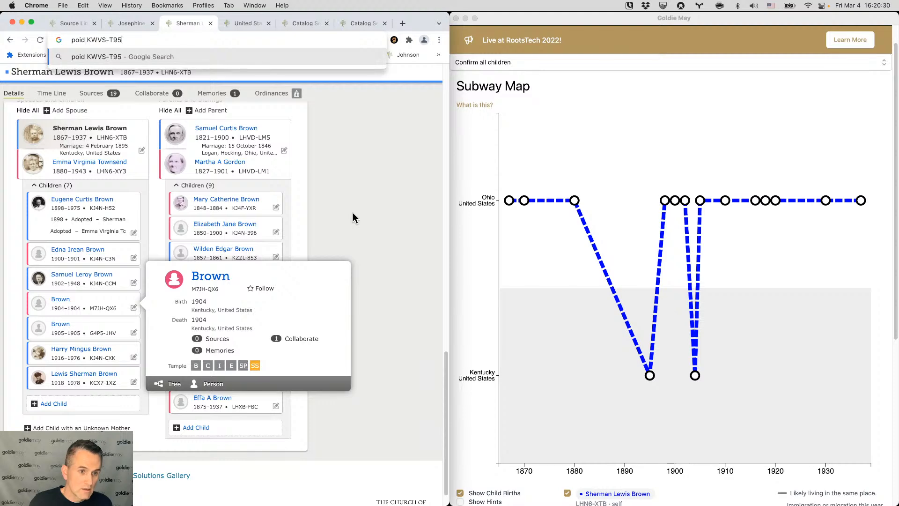
key(super+a)
text(pid)
key(super+v)
key(Return)
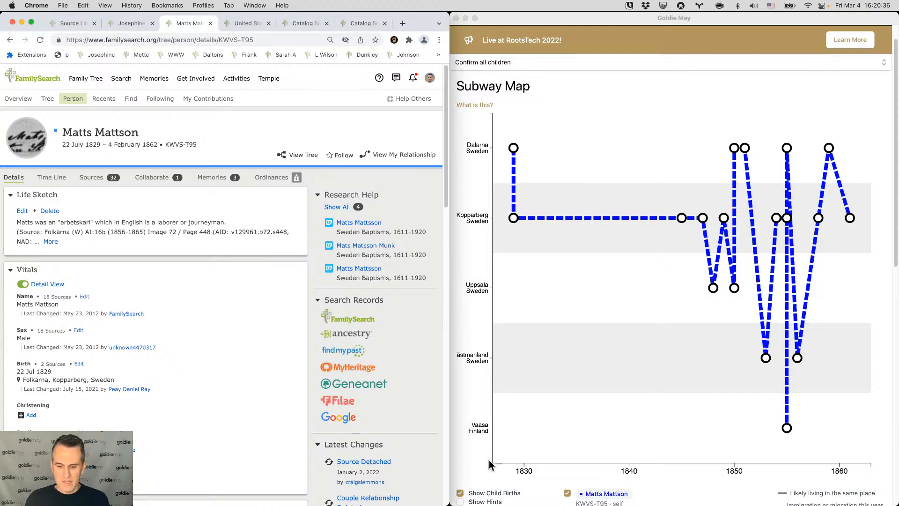
- Group the Subway Map's places by Country and inspect the child birth event in Finland
scroll(494, 471, down, 3)
scroll(550, 274, up, 3)
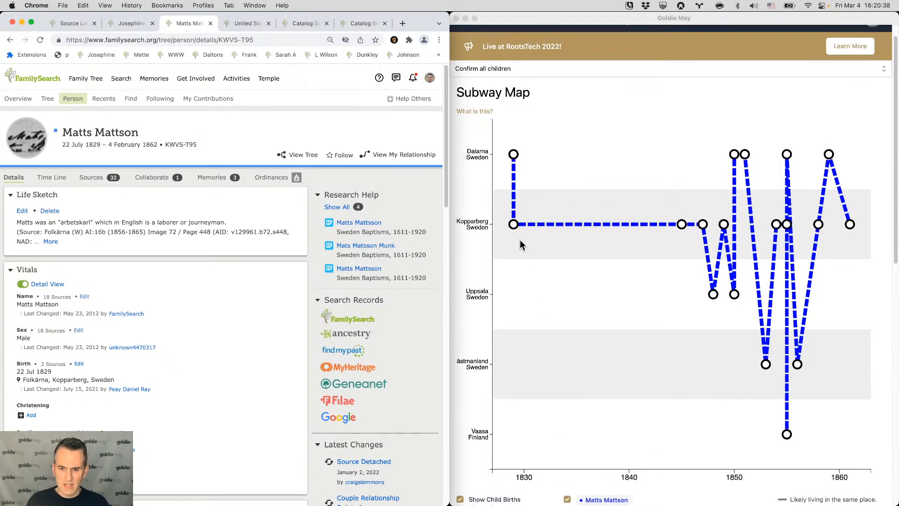
scroll(504, 270, down, 2)
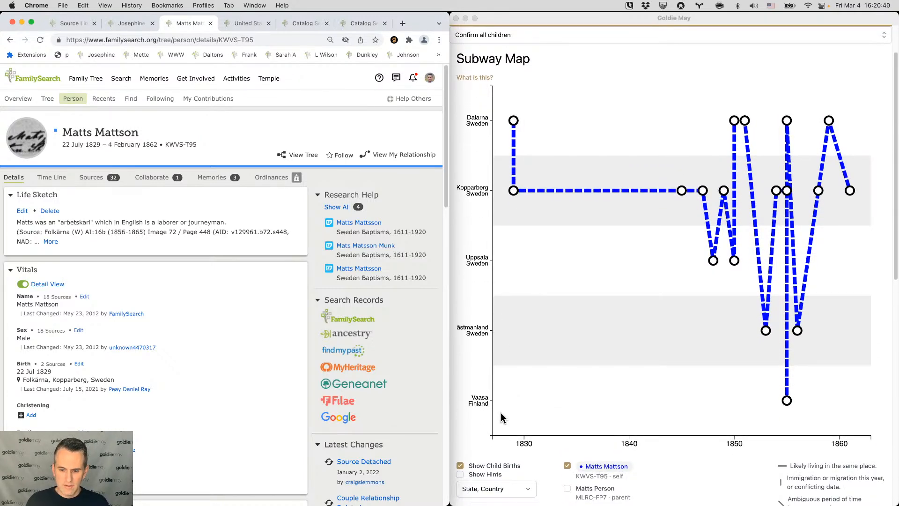
click(497, 489)
click(498, 498)
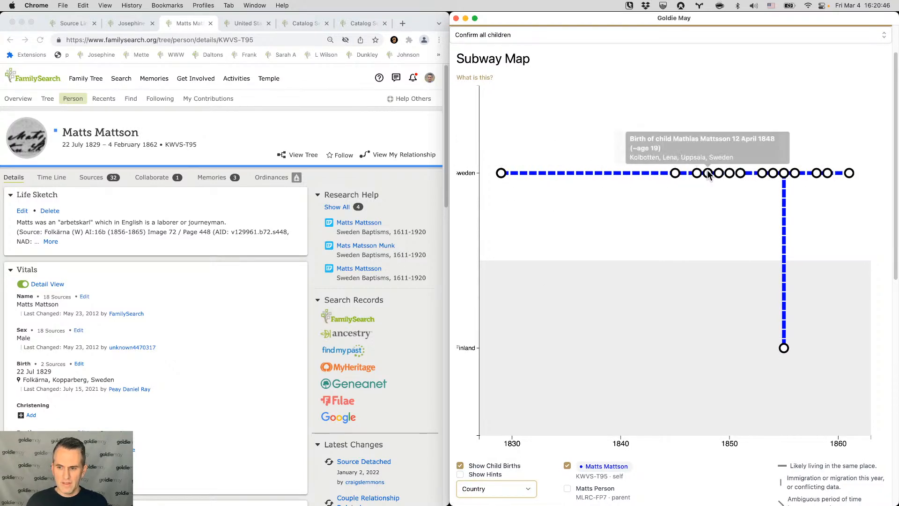
mouse_move(783, 172)
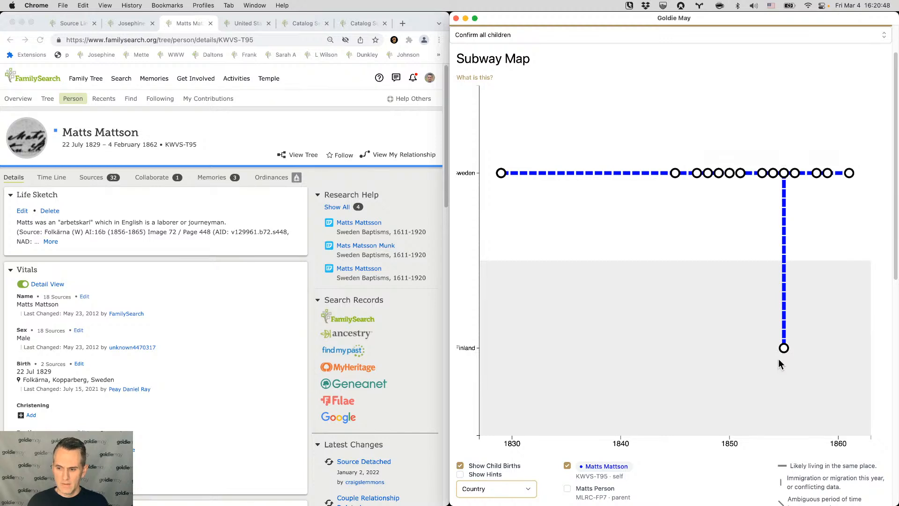
mouse_move(784, 348)
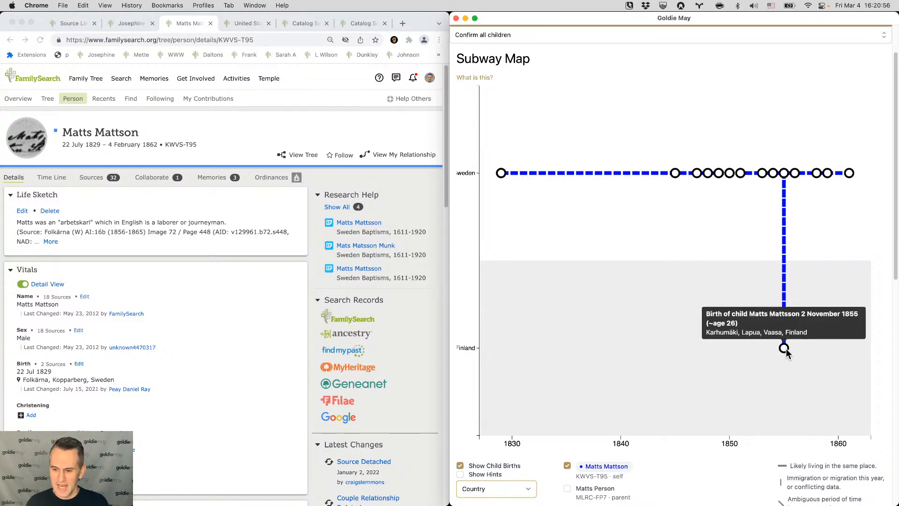
- Find the child born in Finland in 1855 among the ancestor's FamilySearch family members and view that child's summary card
scroll(99, 347, down, 10)
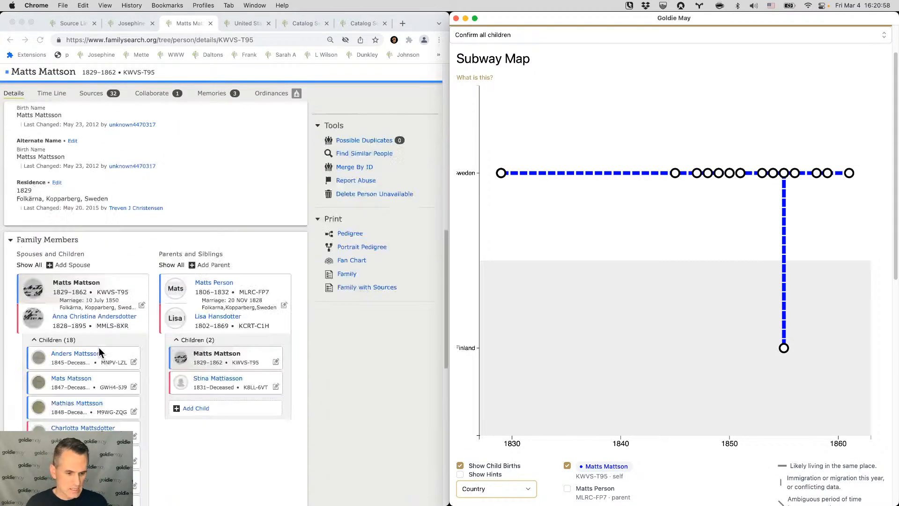
scroll(99, 348, down, 5)
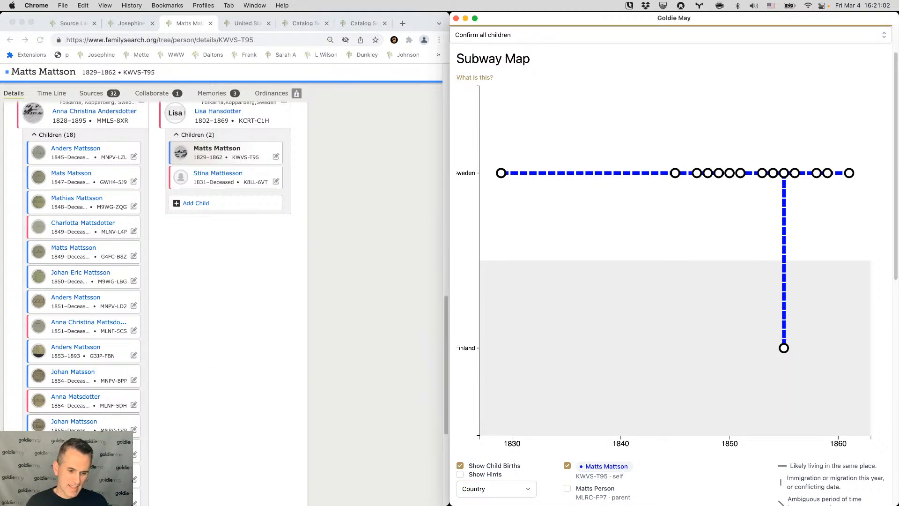
scroll(79, 435, down, 1)
click(80, 435)
scroll(80, 435, down, 1)
mouse_move(80, 421)
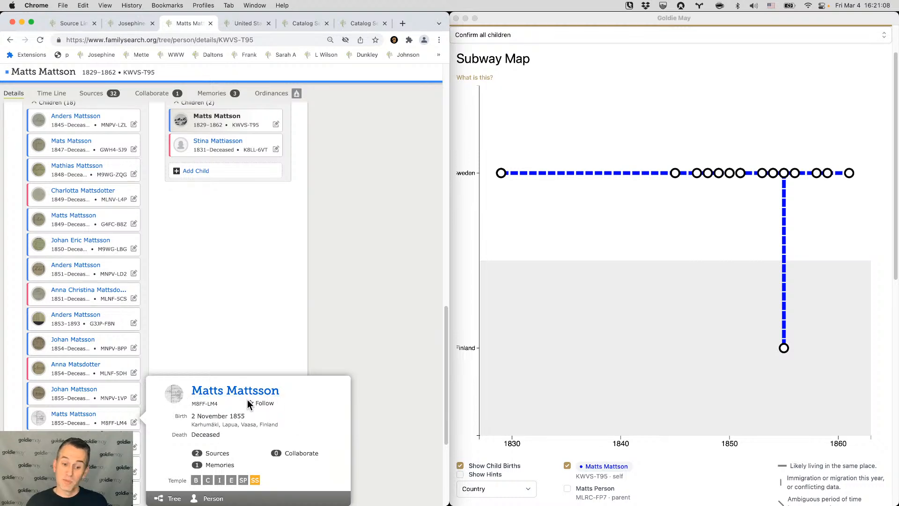
- Set the Subway Map's place grouping to State, Country
click(676, 269)
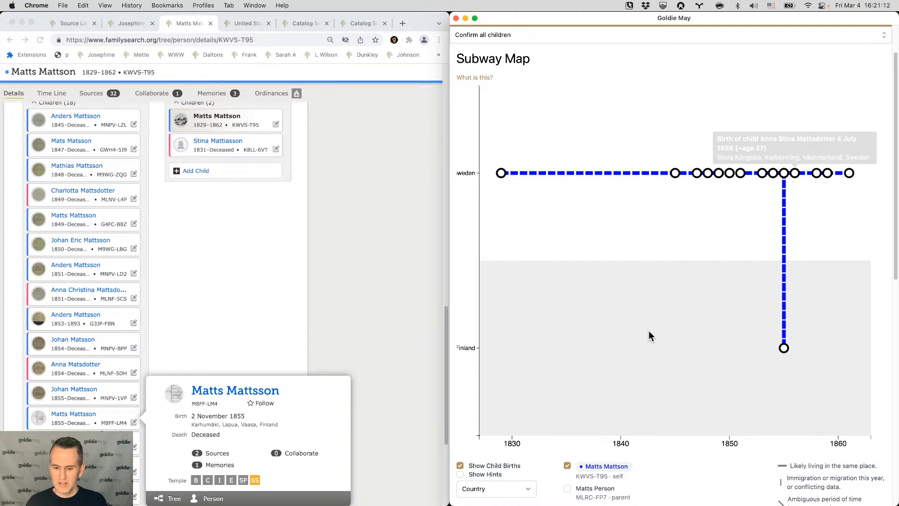
click(469, 485)
click(490, 479)
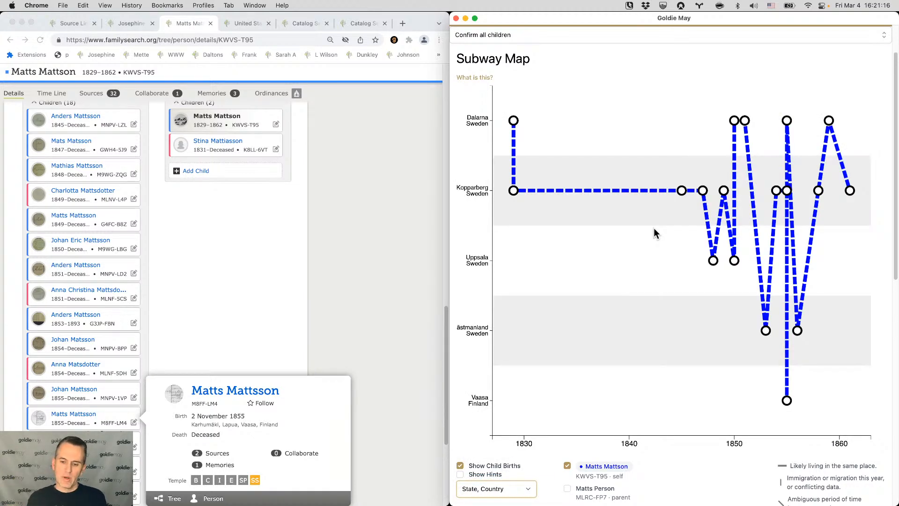
scroll(653, 229, down, 1)
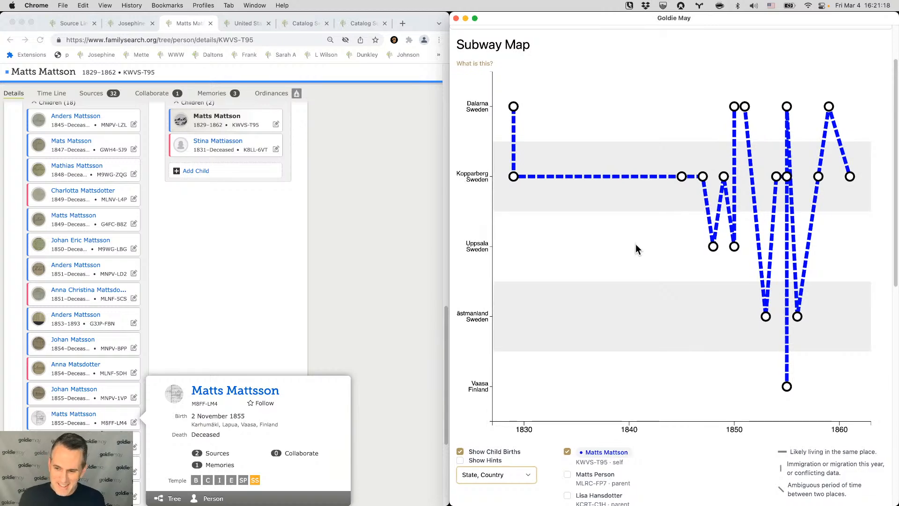
scroll(636, 244, up, 1)
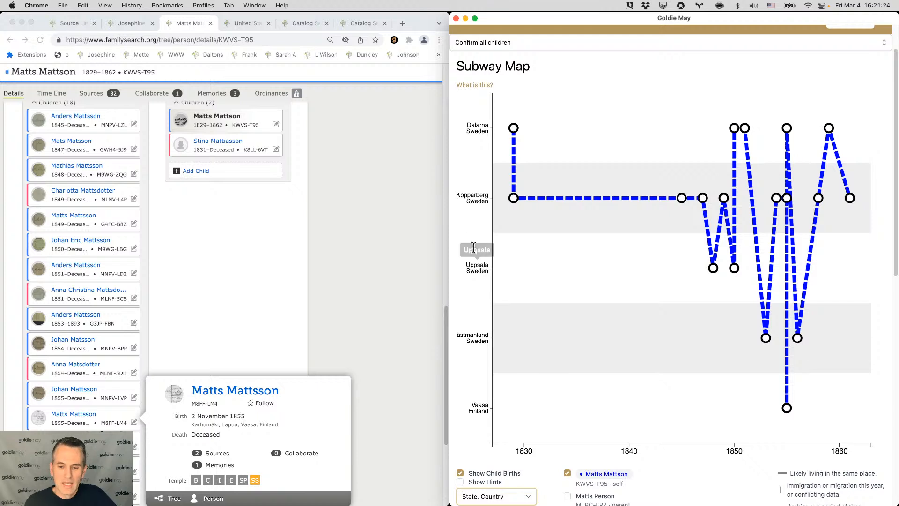
- Examine the child birth events across Kopparberg, Uppsala, Västmanland and Vaasa on the Subway Map
mouse_move(470, 198)
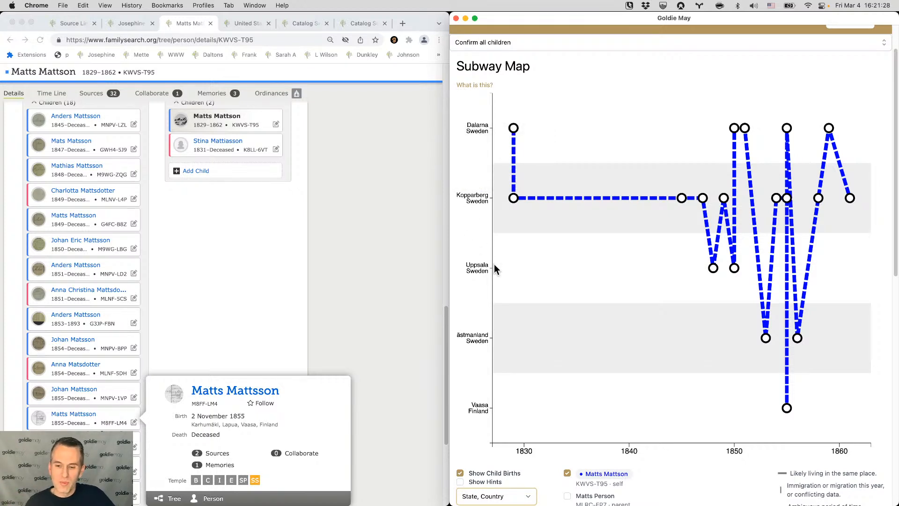
mouse_move(680, 200)
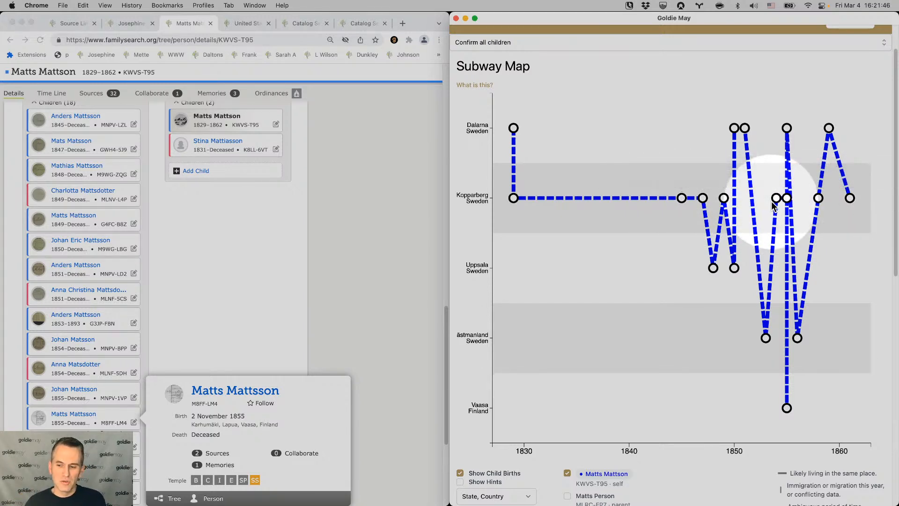
mouse_move(714, 194)
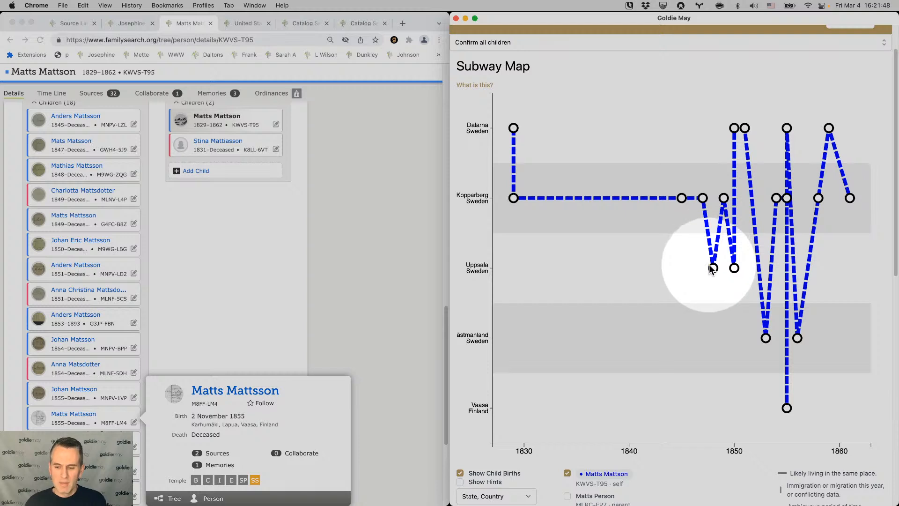
mouse_move(710, 268)
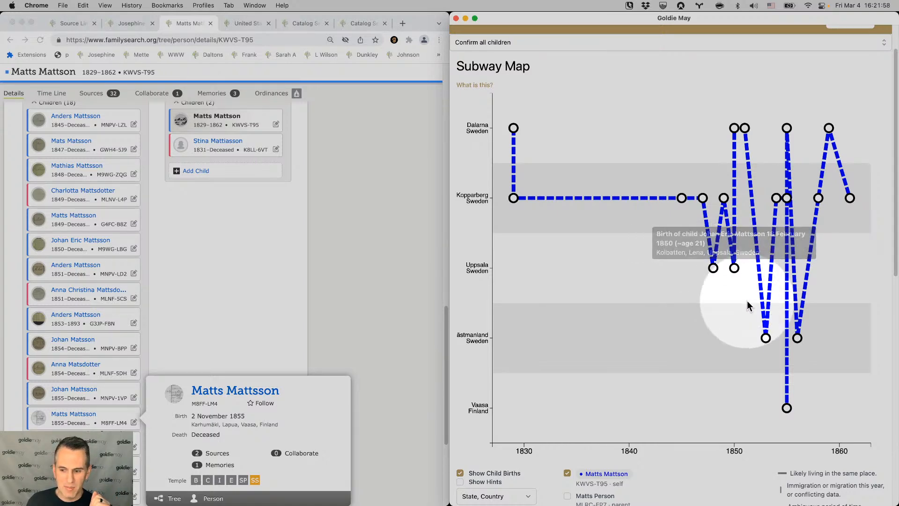
mouse_move(765, 336)
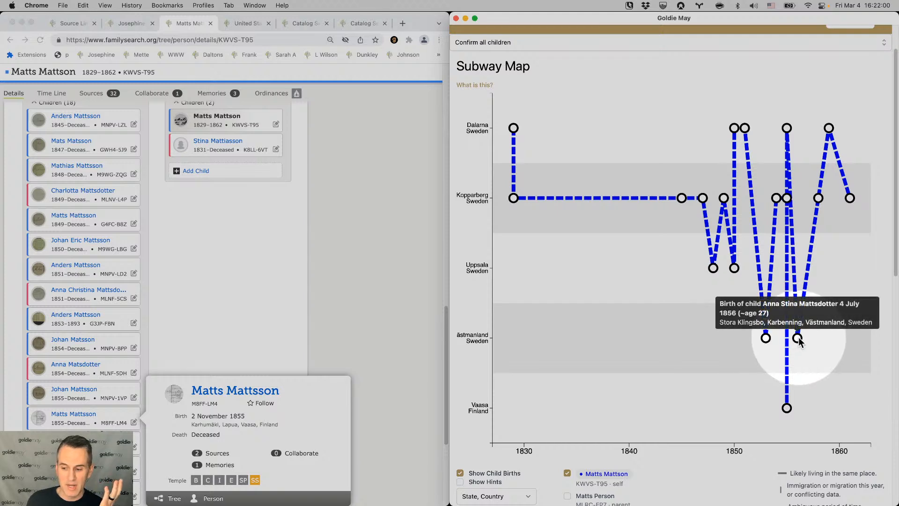
mouse_move(787, 408)
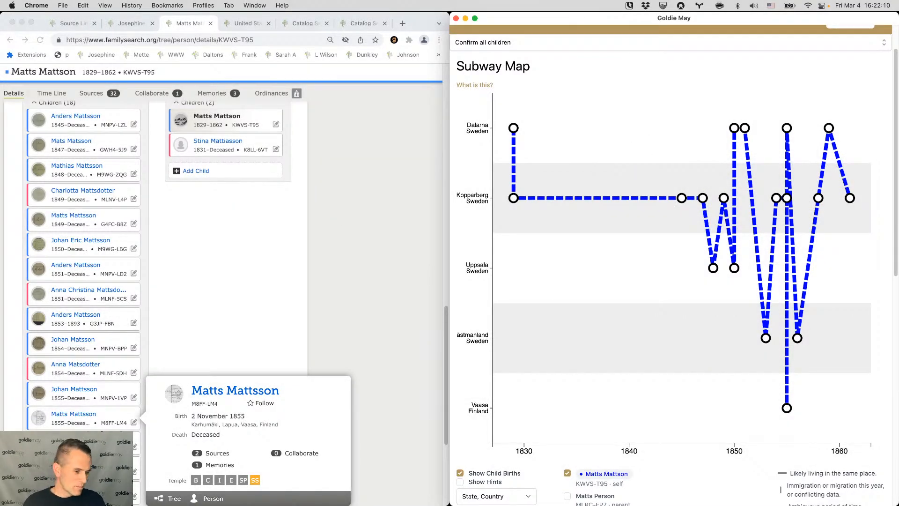
- Open the FamilySearch person page of the colonial ancestor who lived 1655–1691 by person ID
key(super+Tab)
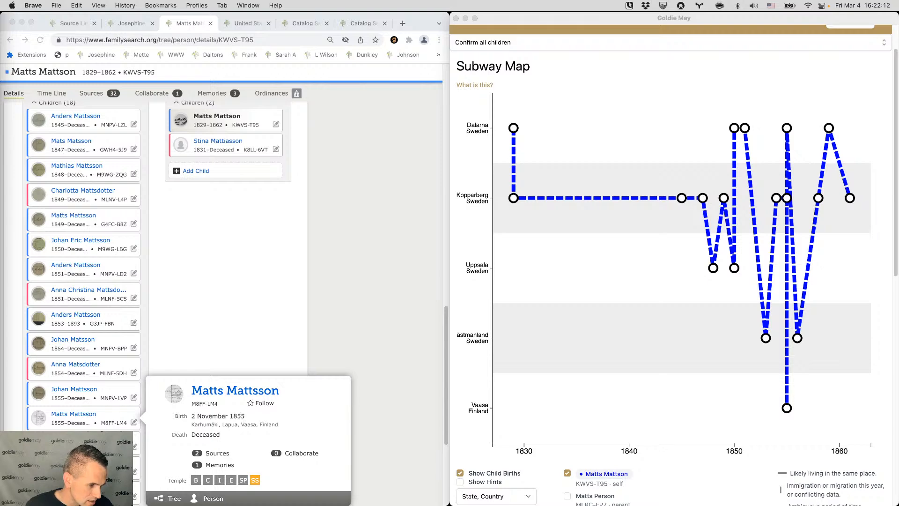
key(super+Tab)
key(super+l)
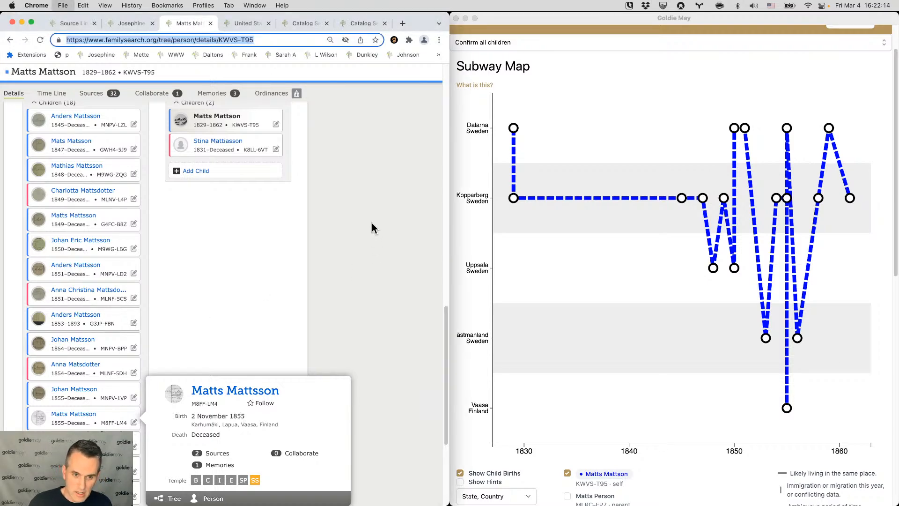
text(pid)
key(Tab)
text(GDJ4-RZ2)
key(Return)
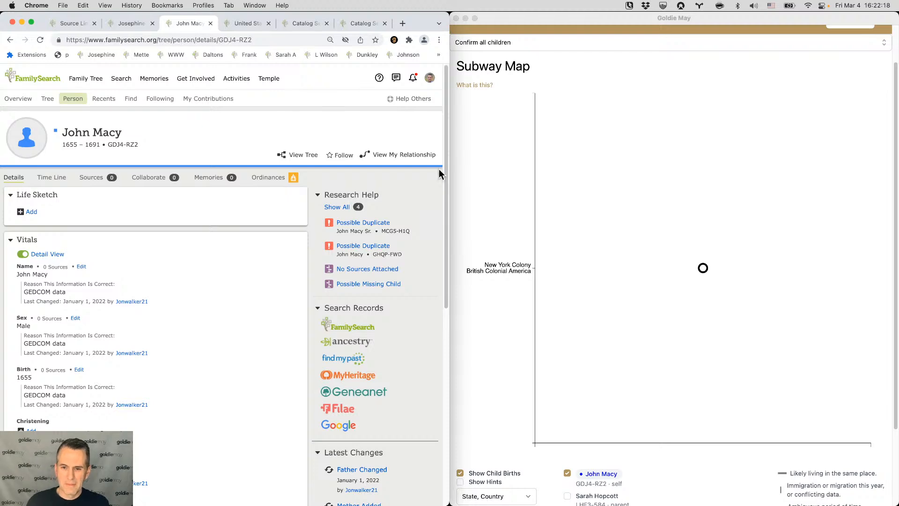
- Review the colonial ancestor's FamilySearch vitals against the New York Colony event on the Subway Map
click(561, 158)
scroll(247, 254, down, 8)
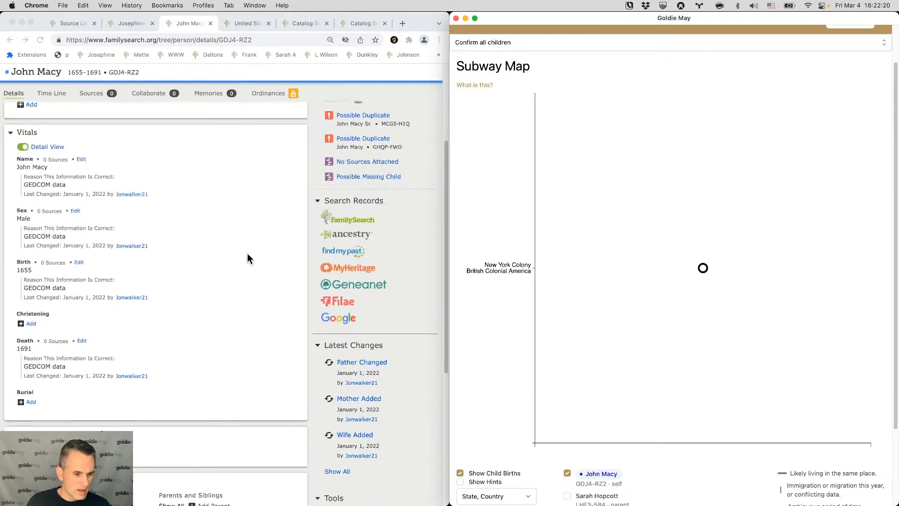
scroll(248, 254, up, 5)
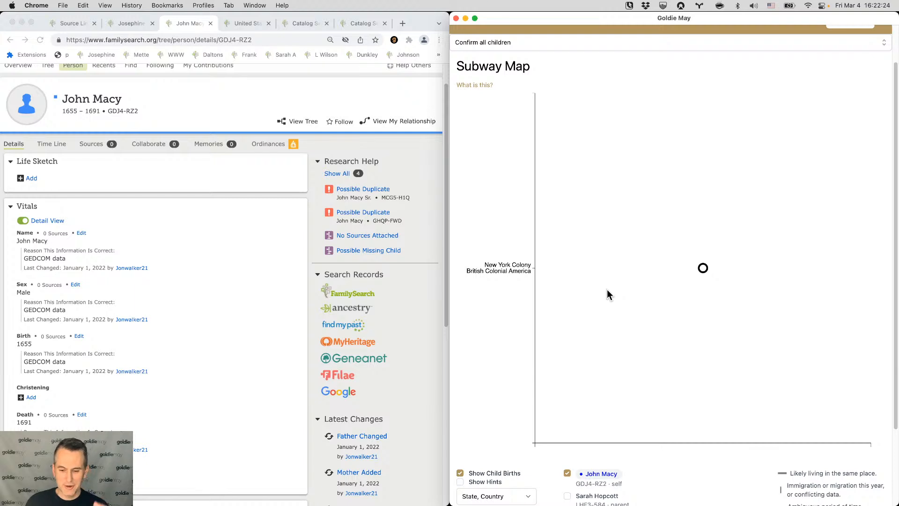
scroll(234, 292, down, 1)
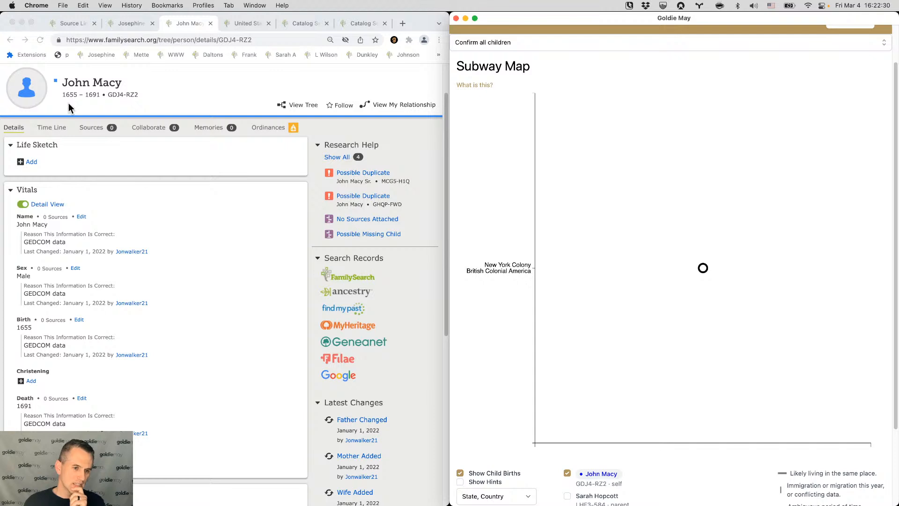
- Open Ambrose Gwinett Bierce's FamilySearch person page by person ID and expand the full life sketch
key(super+Tab)
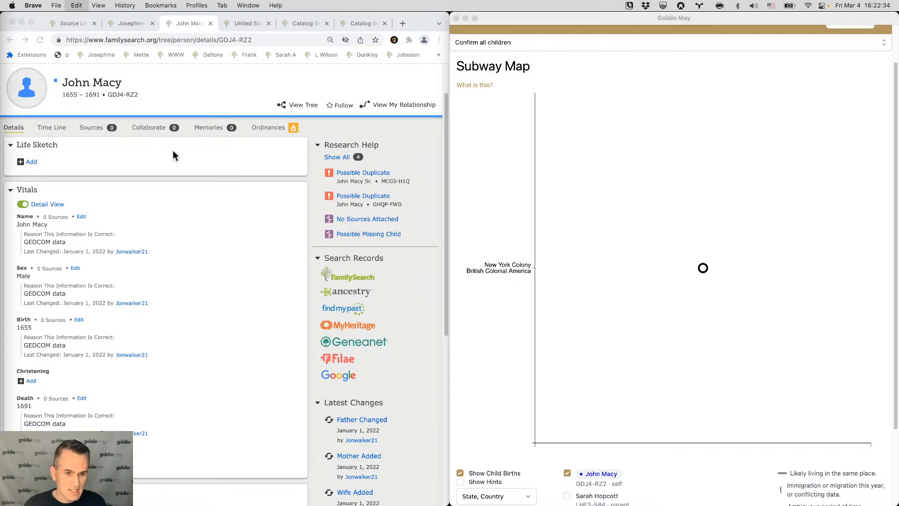
click(198, 40)
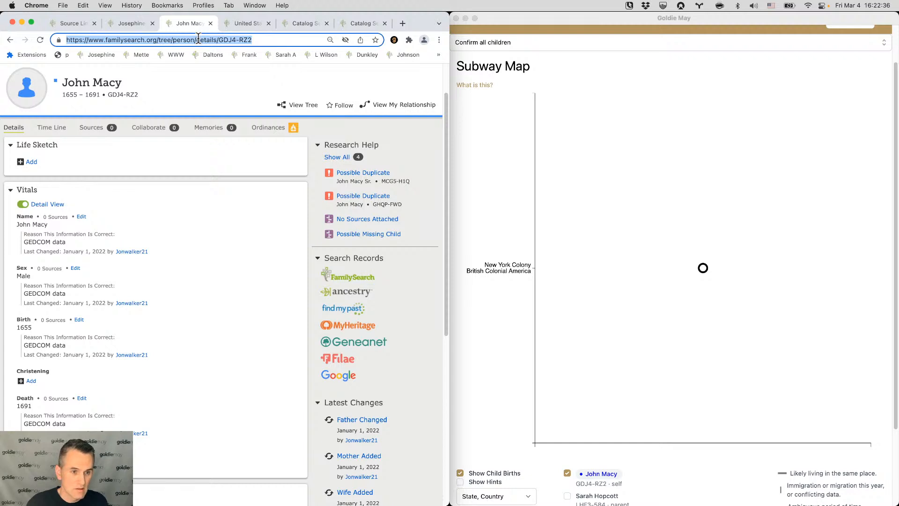
text(pid)
key(Tab)
text(LWFD-L8H)
key(Return)
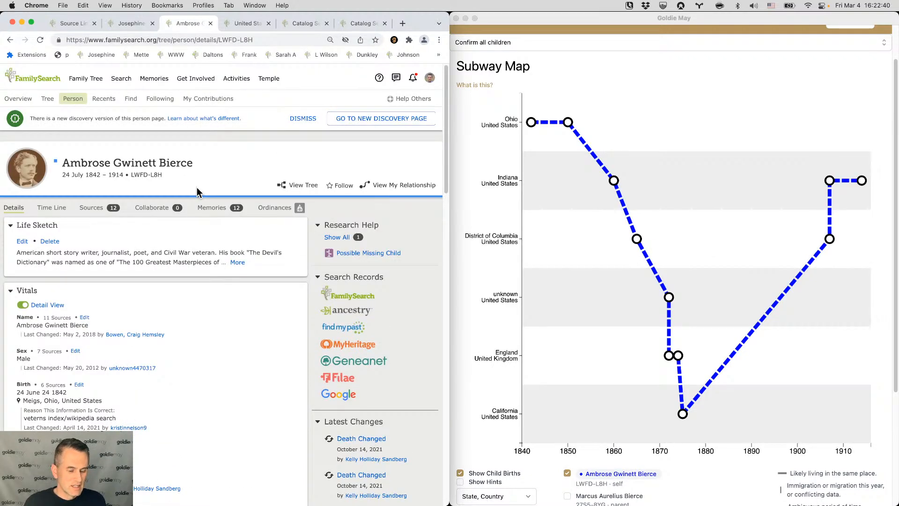
click(238, 263)
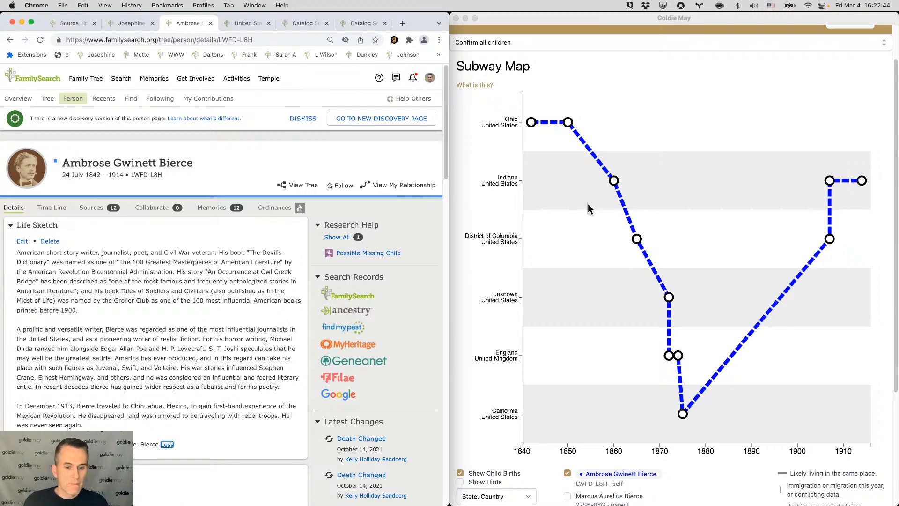
- Examine Bierce's United Kingdom events with the Subway Map grouped by Country, and return the grouping to State, Country
click(557, 255)
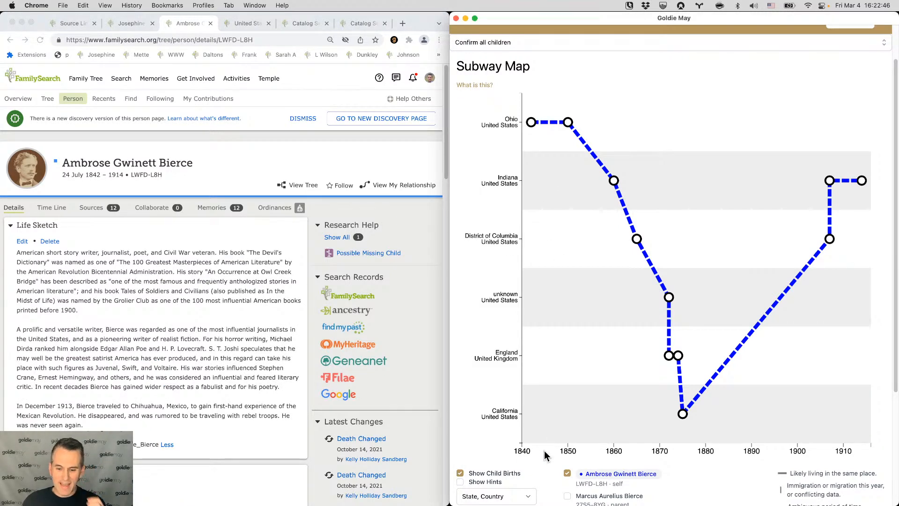
click(510, 495)
click(513, 480)
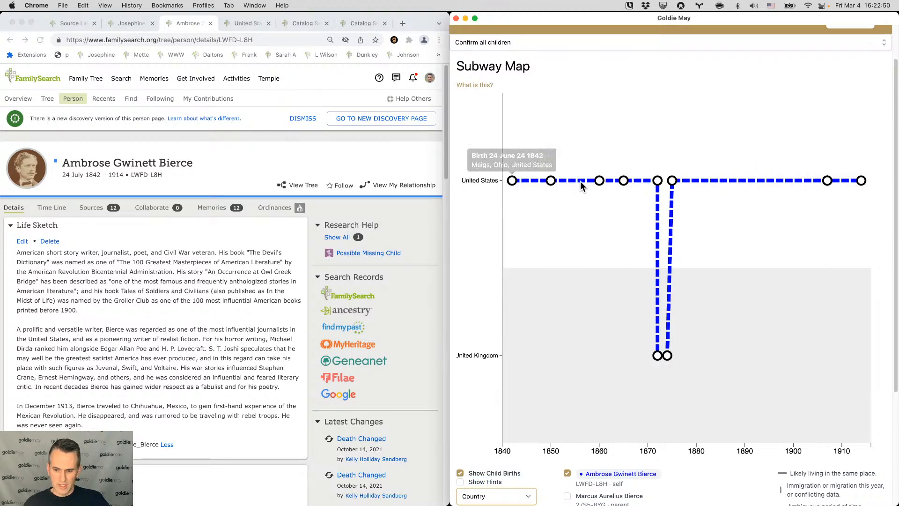
mouse_move(658, 357)
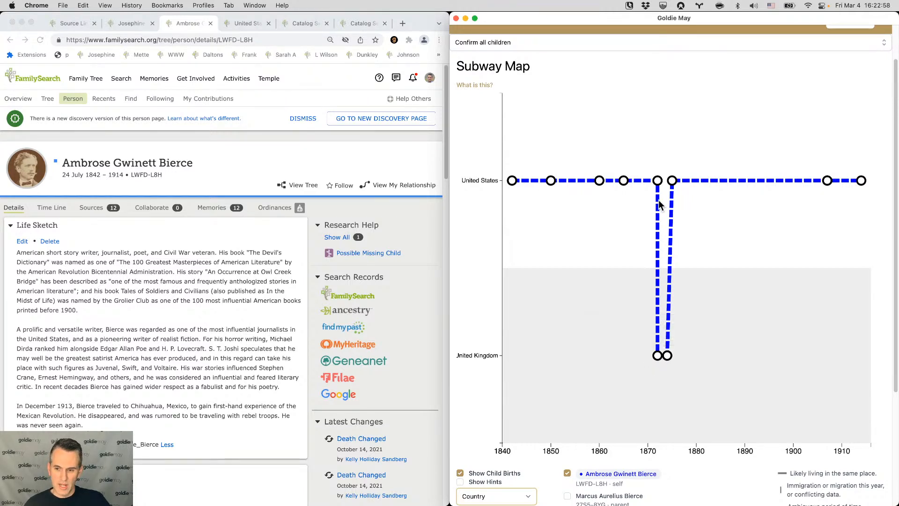
click(494, 499)
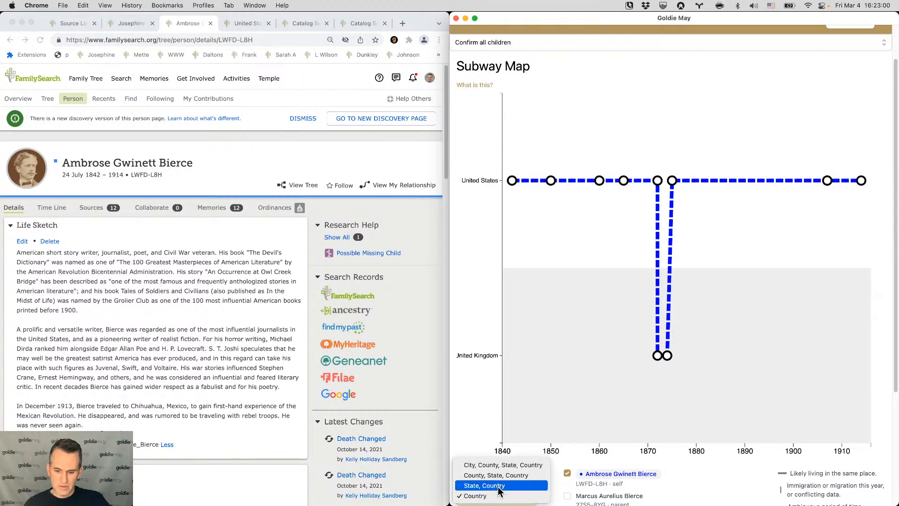
click(487, 483)
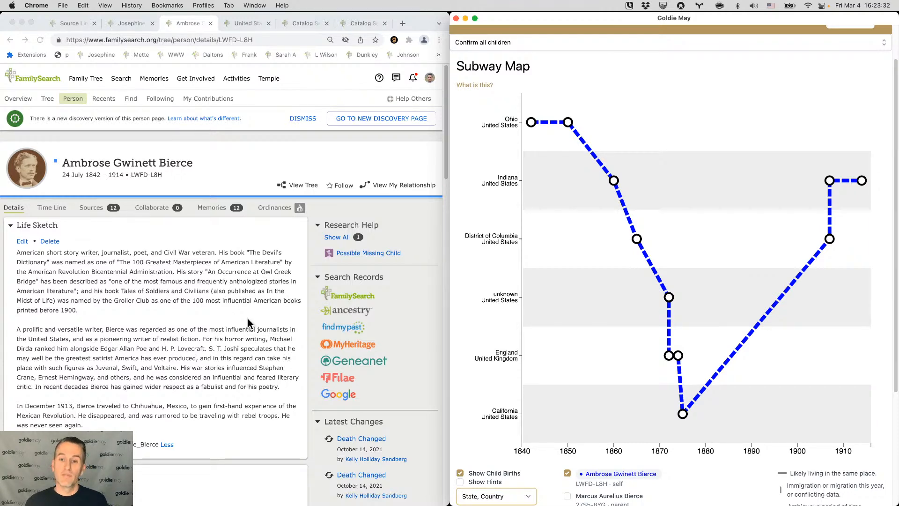
- Open Ambrose Gwinett Bierce's sources and review the indexed details of his 1850 United States Census source
click(95, 209)
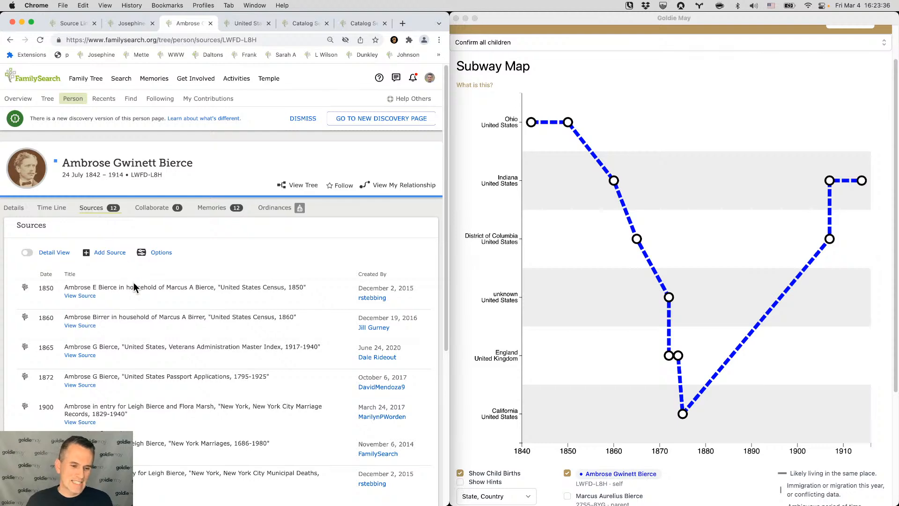
click(136, 288)
scroll(142, 295, down, 3)
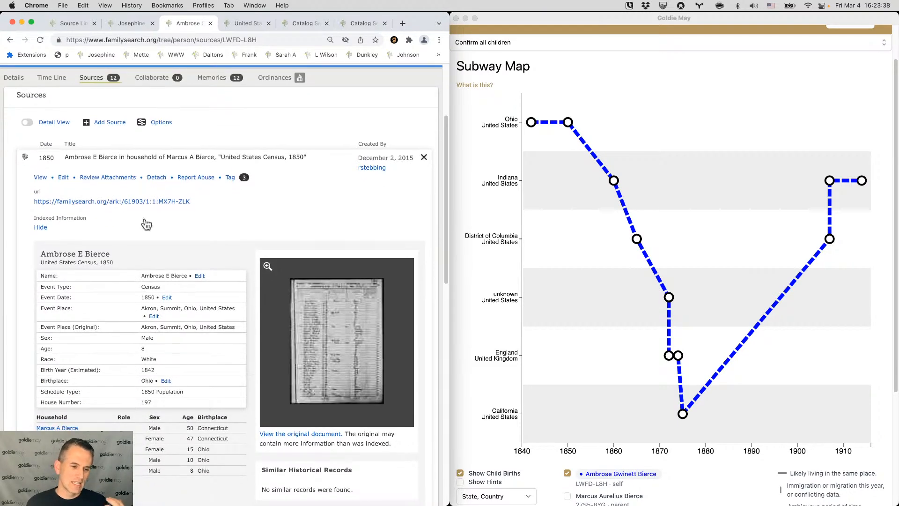
scroll(155, 321, down, 1)
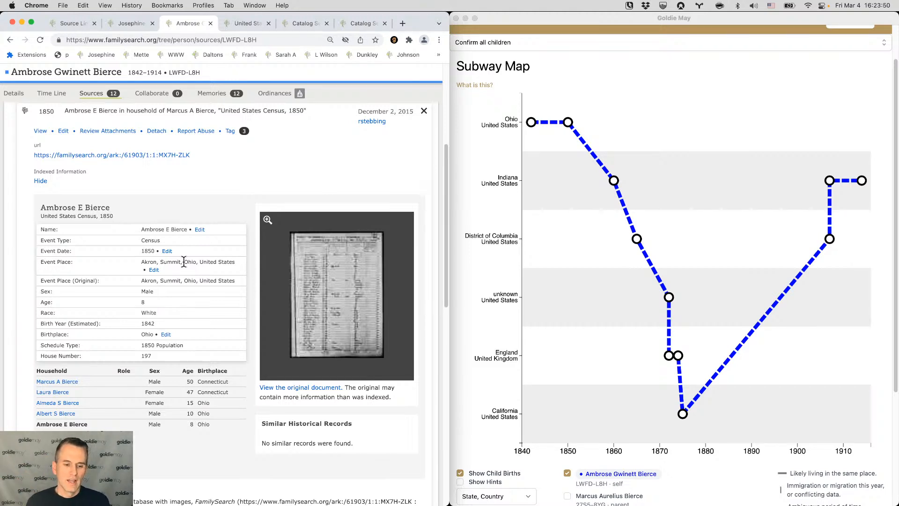
scroll(189, 192, up, 1)
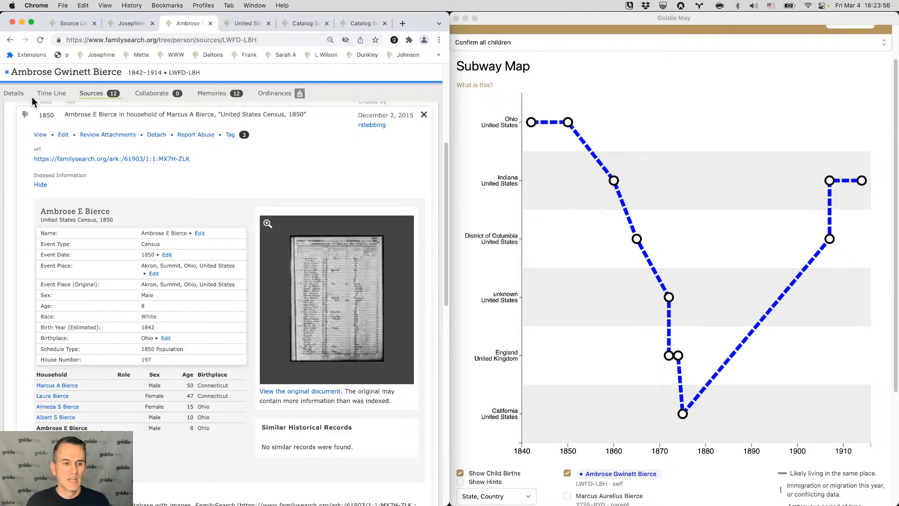
- Review the residences and custom events in Bierce's Other Information details against the places on the Subway Map
click(14, 98)
scroll(89, 229, down, 10)
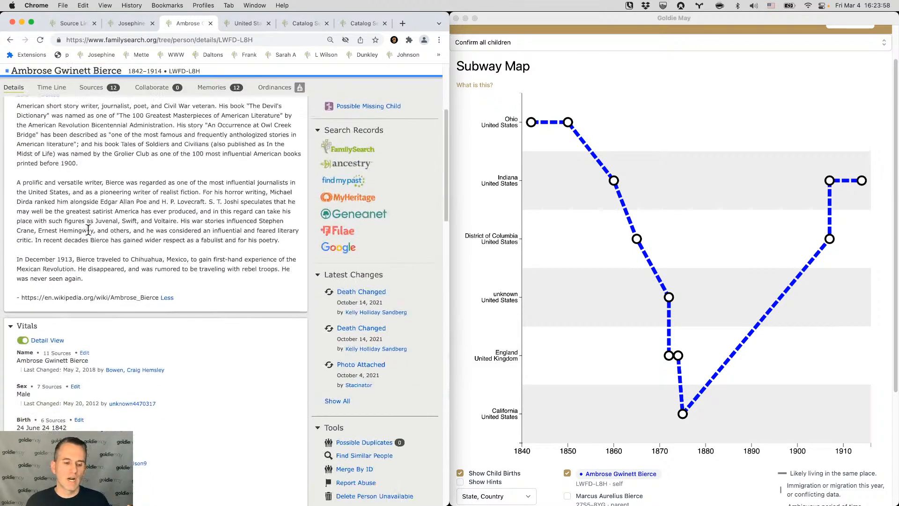
scroll(89, 234, down, 5)
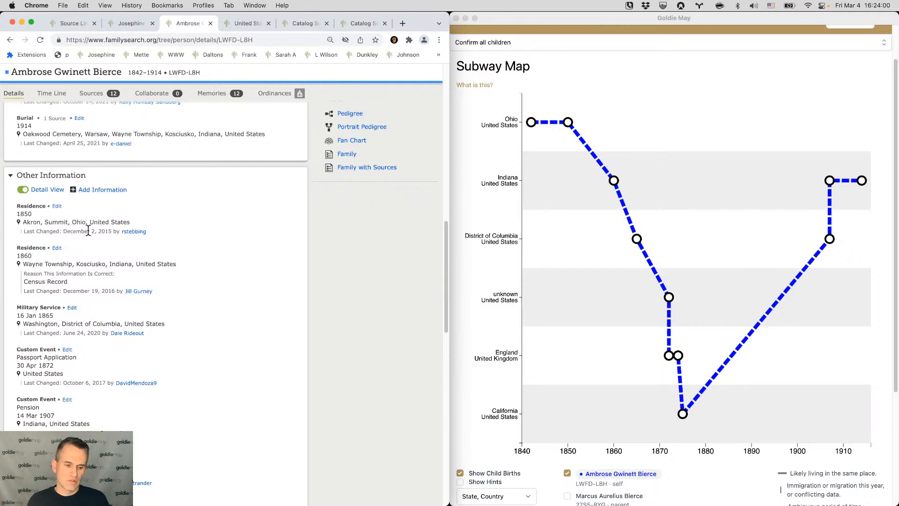
scroll(98, 257, down, 4)
click(623, 281)
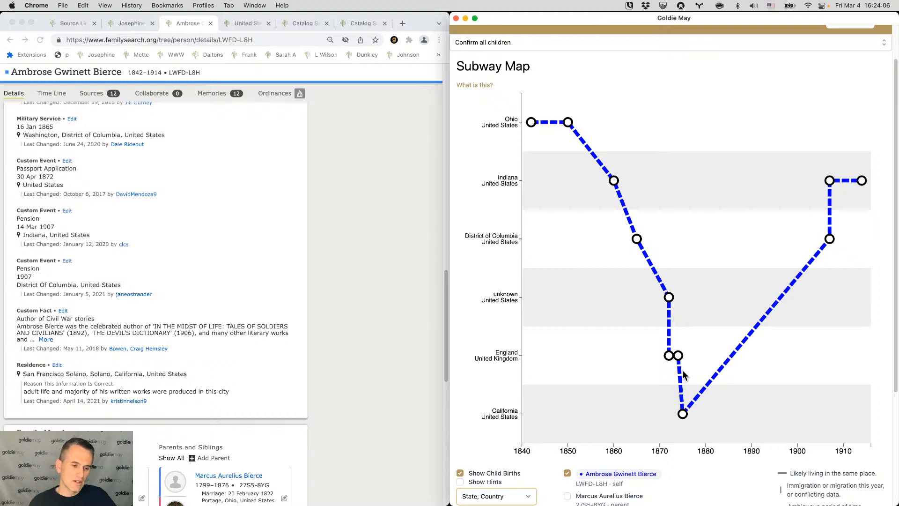
scroll(140, 164, up, 2)
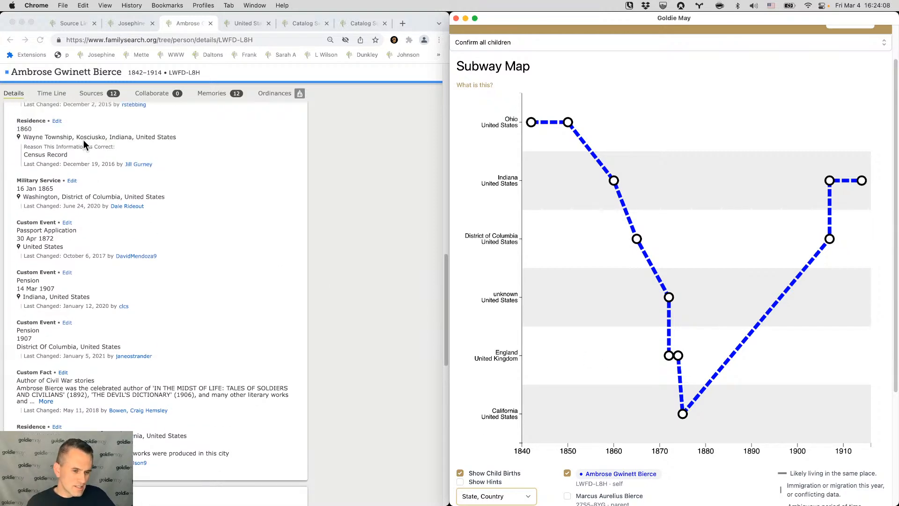
scroll(84, 145, up, 6)
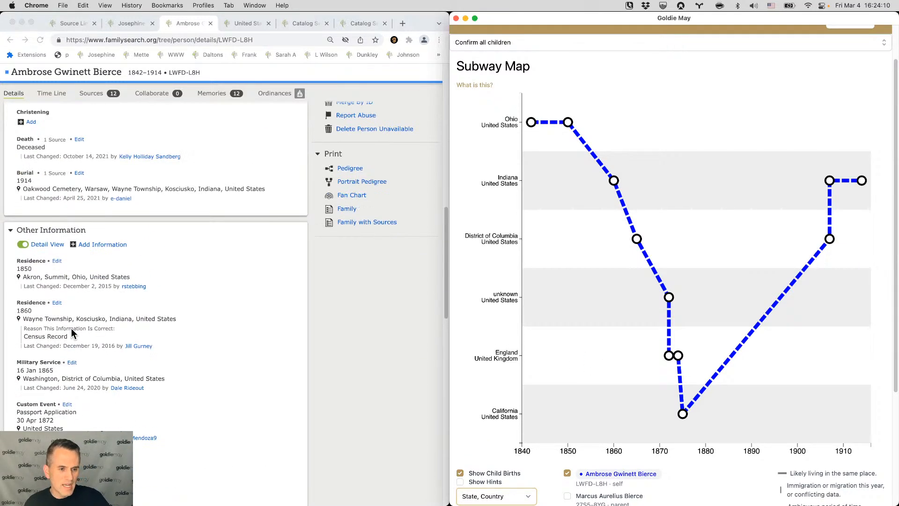
scroll(75, 323, up, 2)
scroll(79, 309, down, 3)
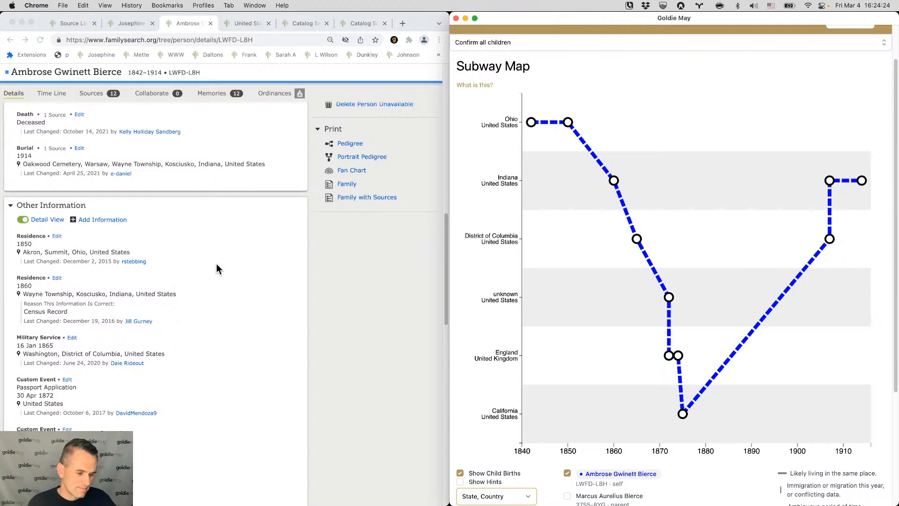
mouse_move(504, 230)
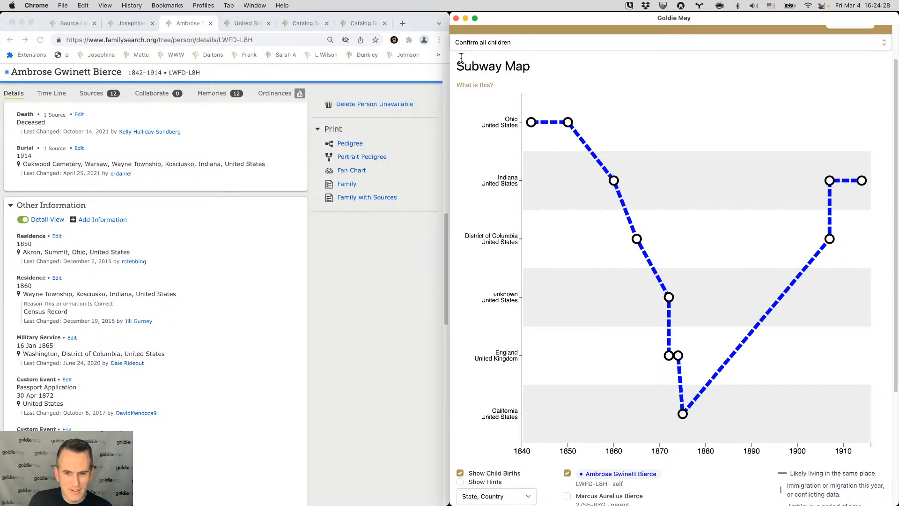
- Switch Goldie May from the Subway Map to the Research Log and look over the logged pages
scroll(472, 53, up, 2)
click(467, 41)
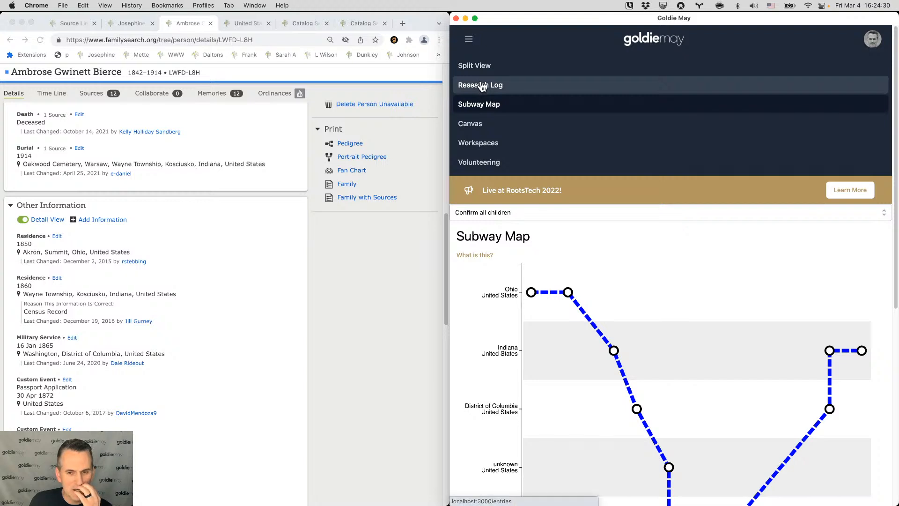
click(478, 88)
scroll(511, 161, down, 2)
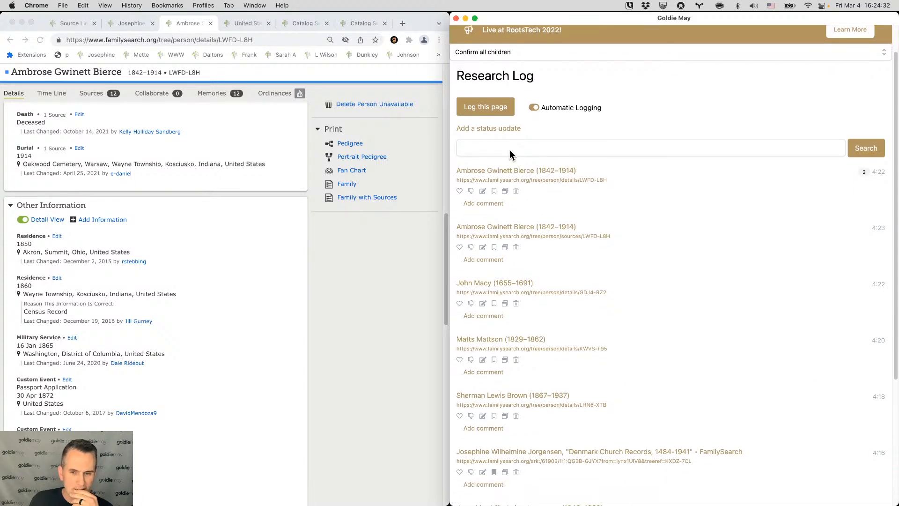
scroll(510, 150, up, 2)
click(469, 39)
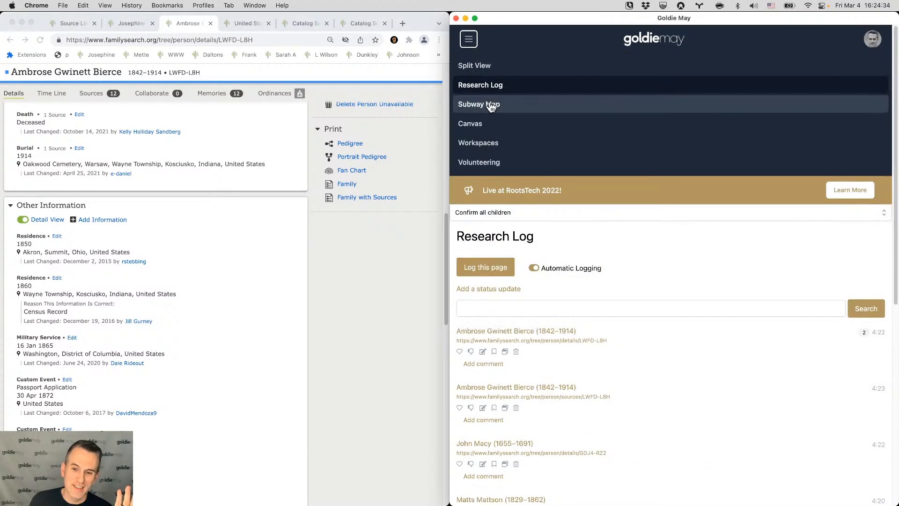
click(490, 89)
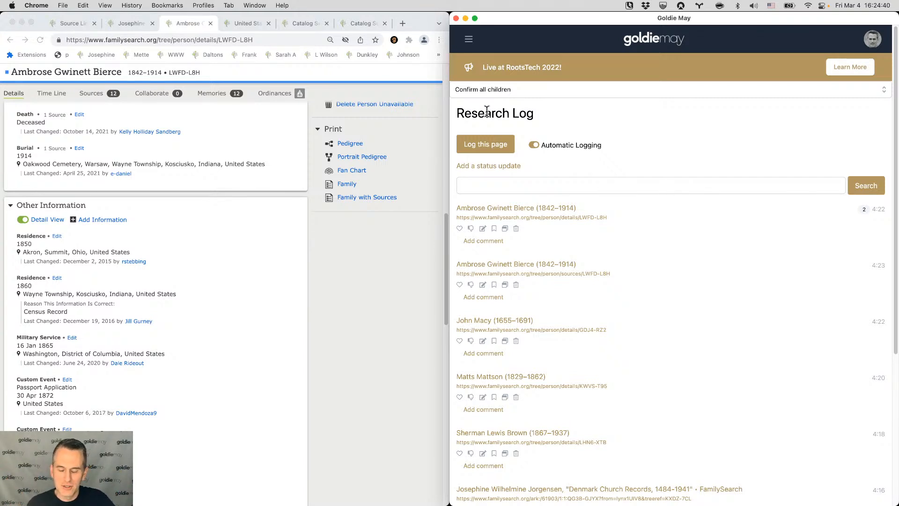
scroll(520, 171, down, 2)
scroll(520, 169, up, 2)
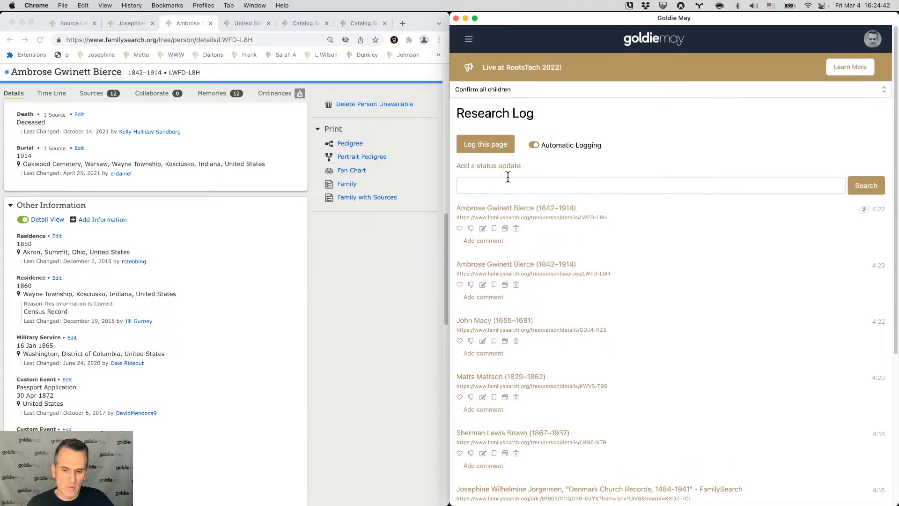
- Open the original census image from the 1850 census source on Bierce's sources page
scroll(409, 215, up, 10)
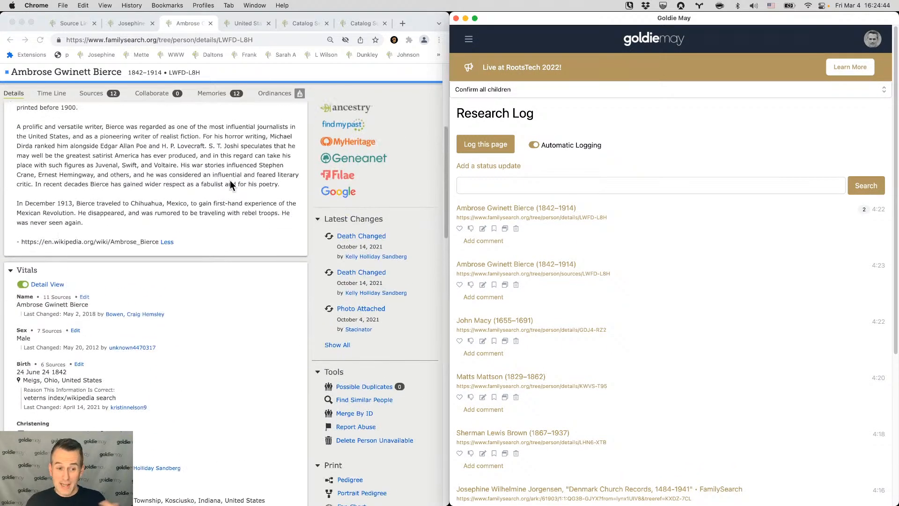
click(103, 90)
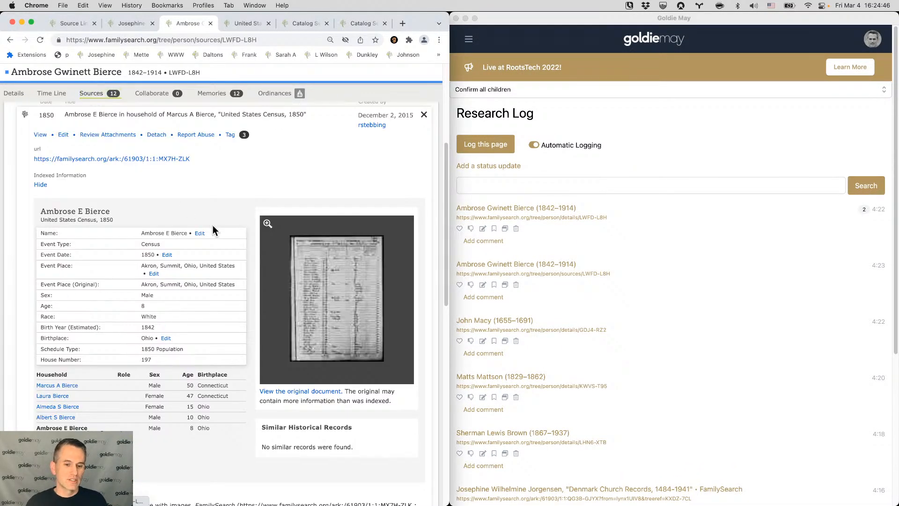
click(328, 257)
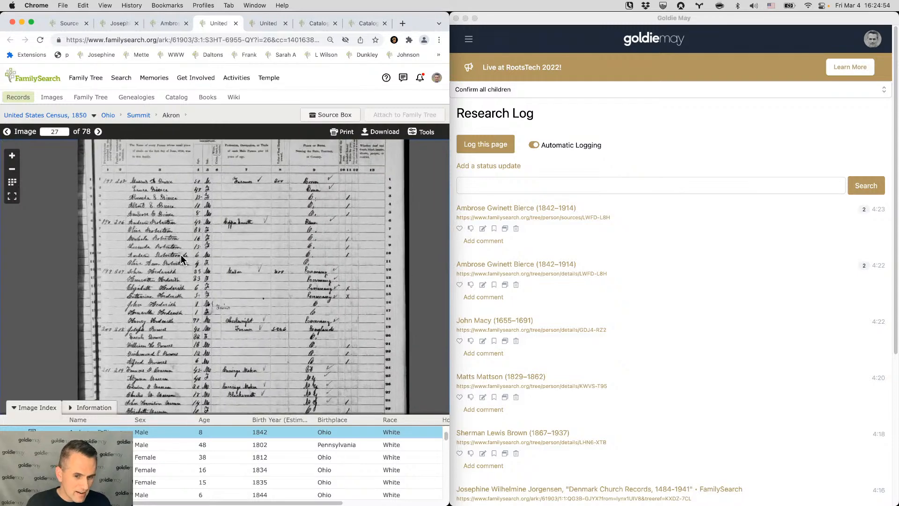
- Capture a Goldie May screenshot of the Bierce household rows on the 1850 Akron census image into the research log
right_click(82, 214)
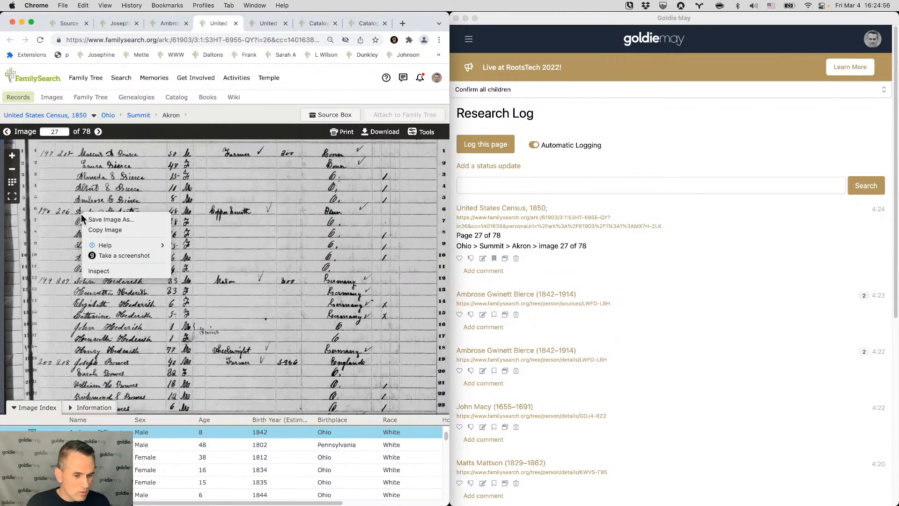
click(116, 255)
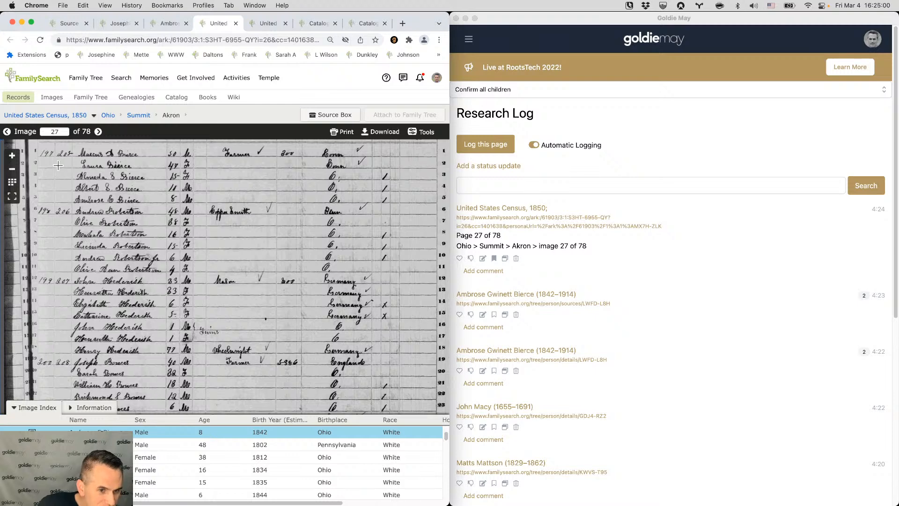
drag(67, 146, 437, 213)
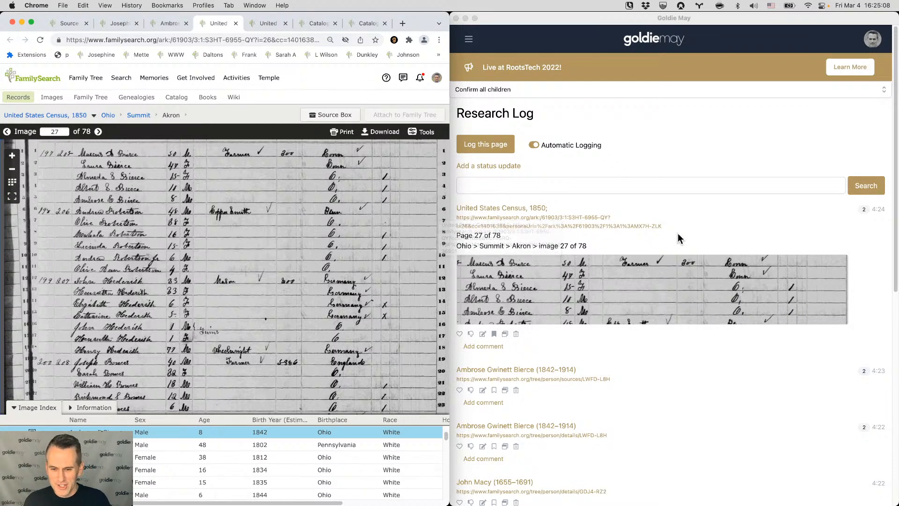
click(578, 236)
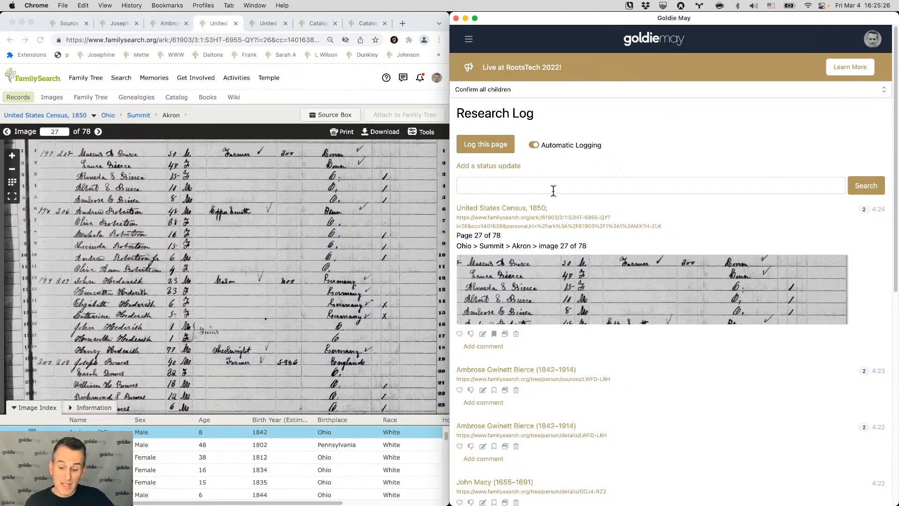
- Export the research log as a CSV file and open the downloaded file in Numbers
scroll(551, 193, down, 10)
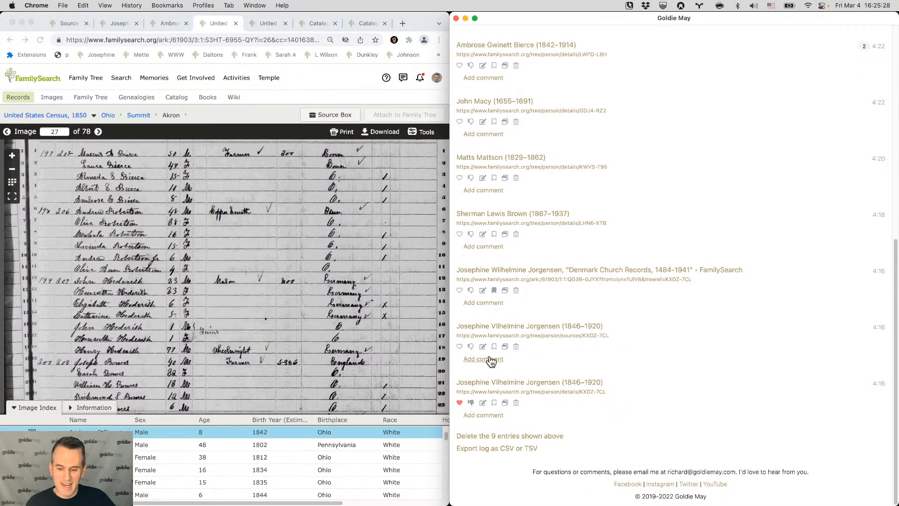
click(489, 453)
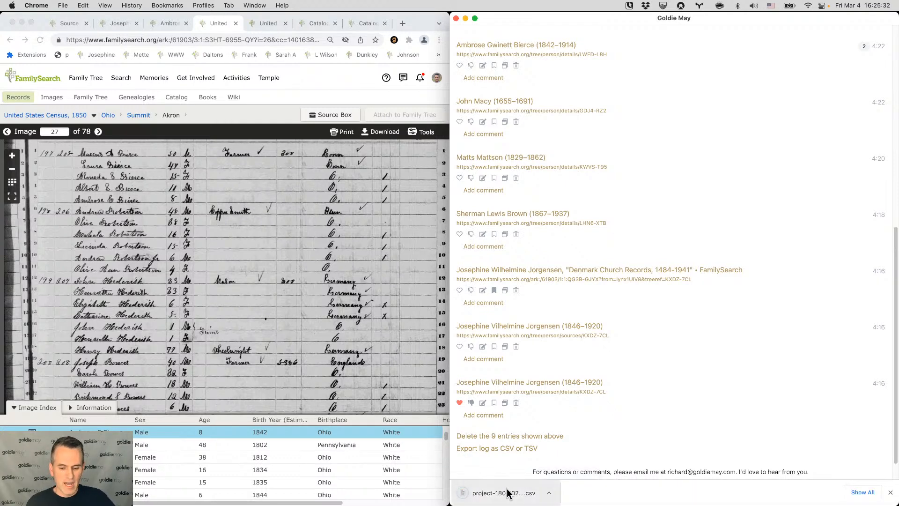
key(F11)
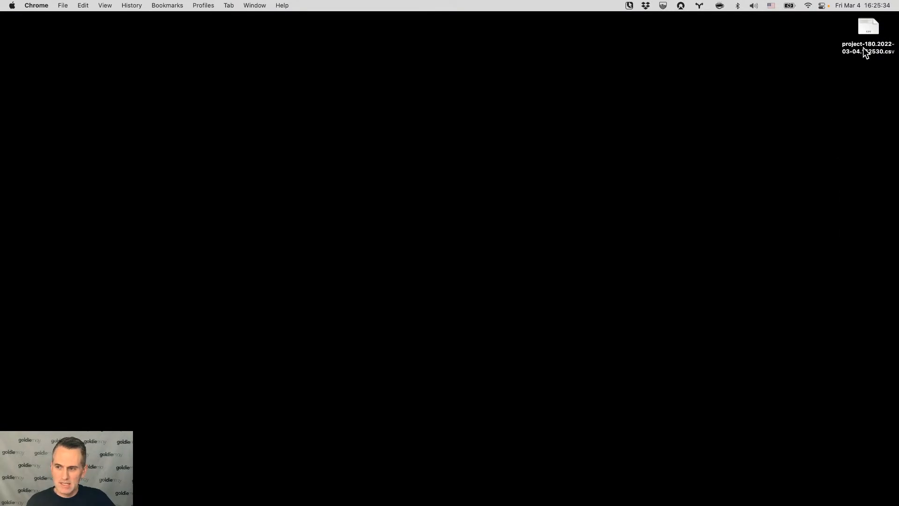
drag(863, 46, 461, 497)
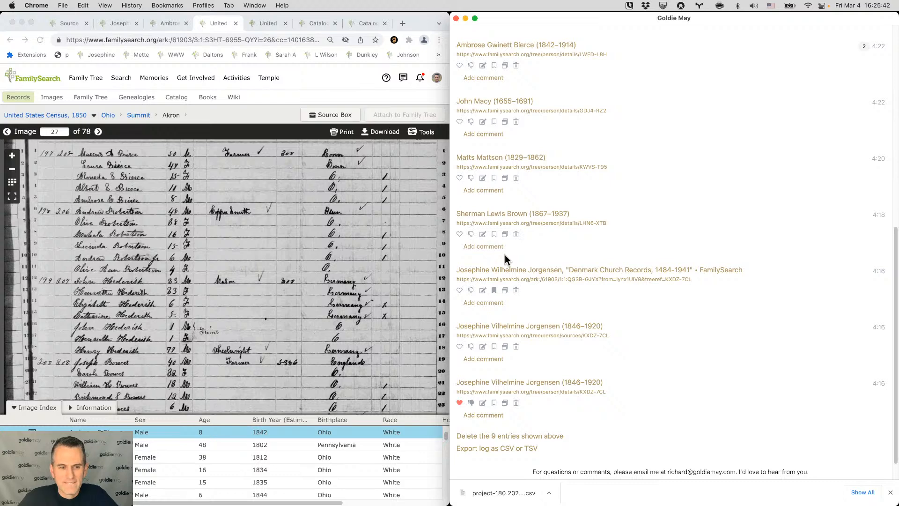
key(super+Tab)
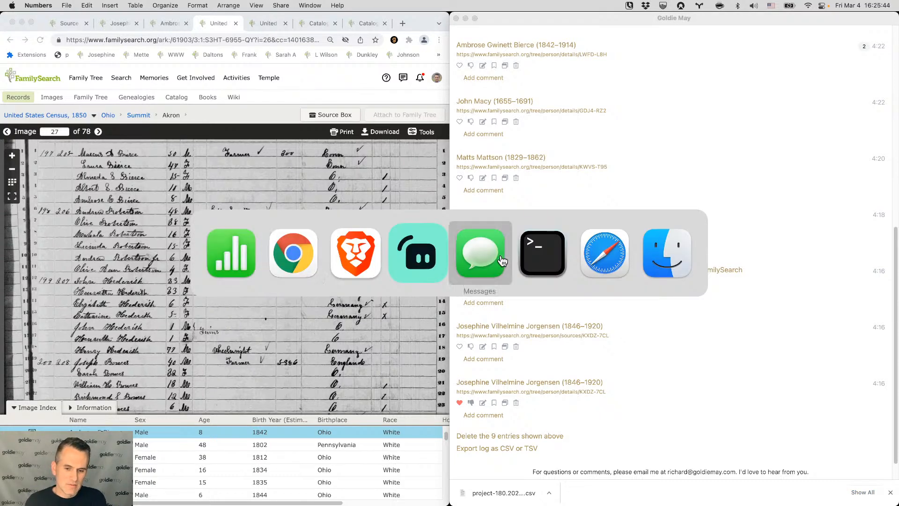
click(238, 261)
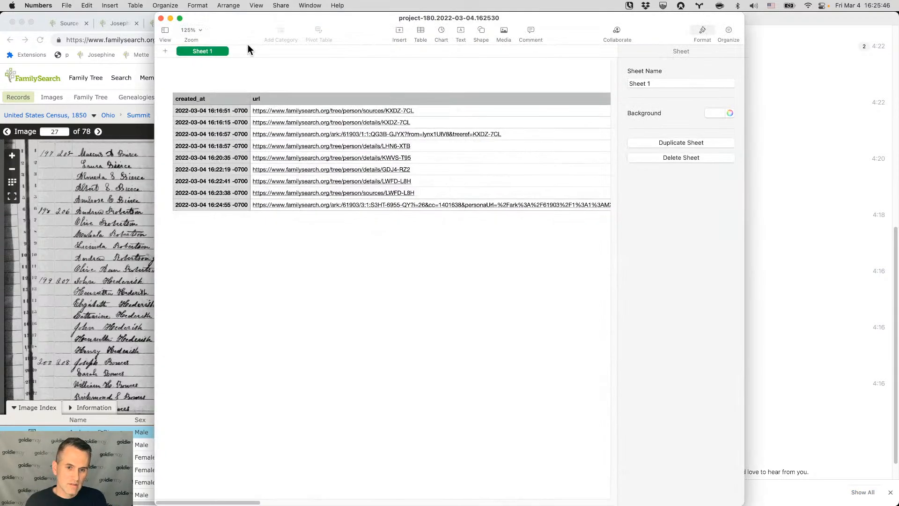
- Review the title, likes, dislikes, visits and citation columns of the exported log across the Numbers sheet
scroll(255, 122, right, 5)
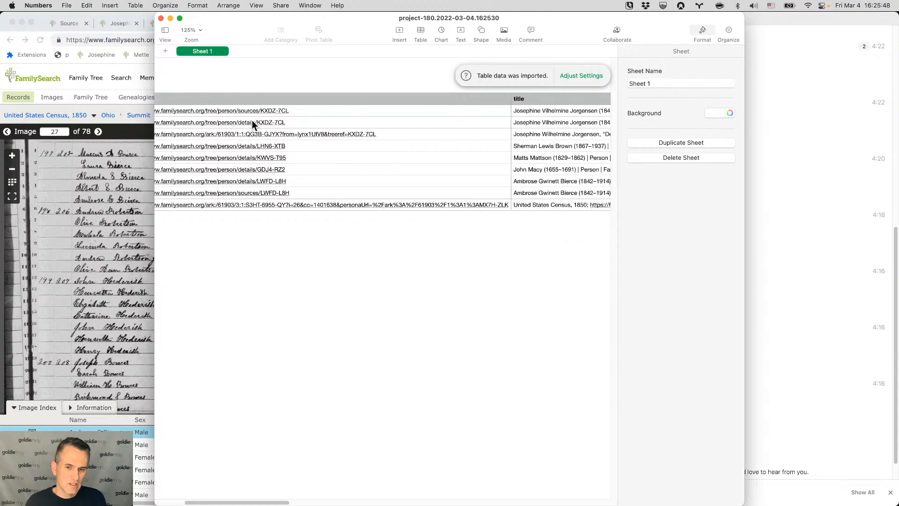
scroll(252, 121, right, 5)
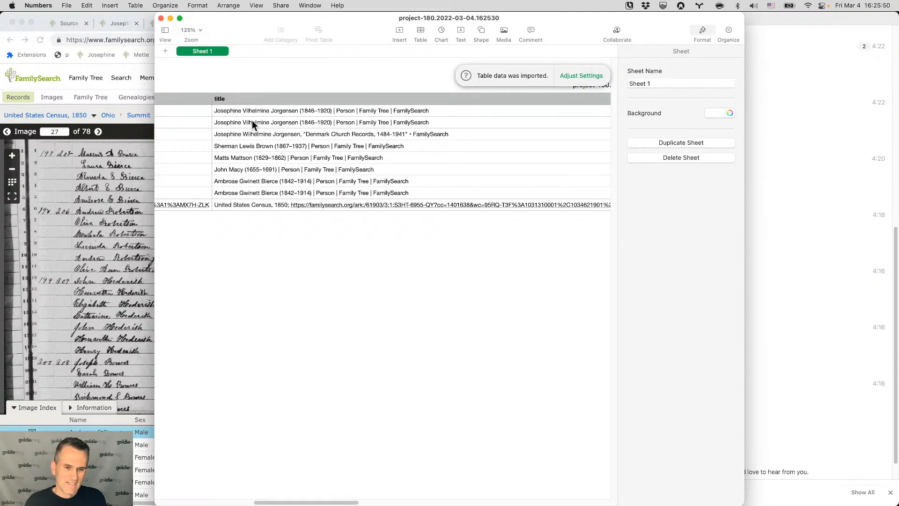
scroll(252, 121, right, 10)
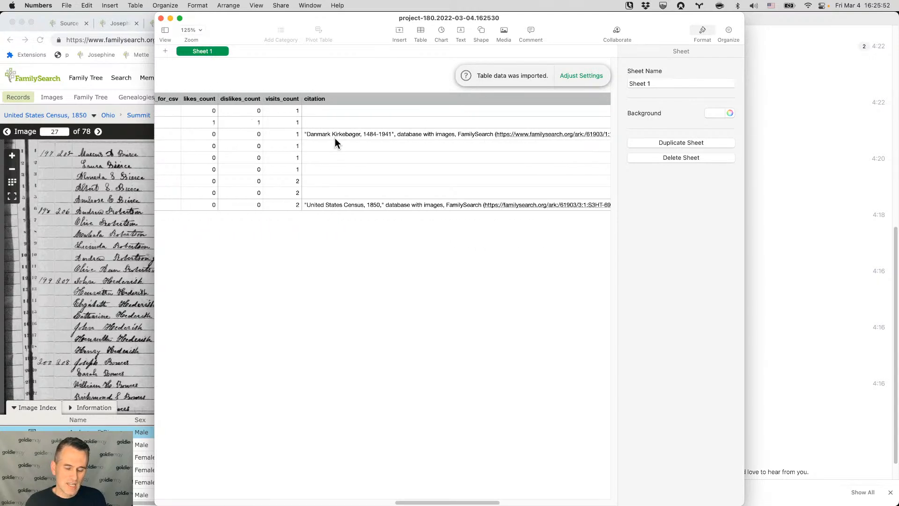
scroll(336, 139, right, 8)
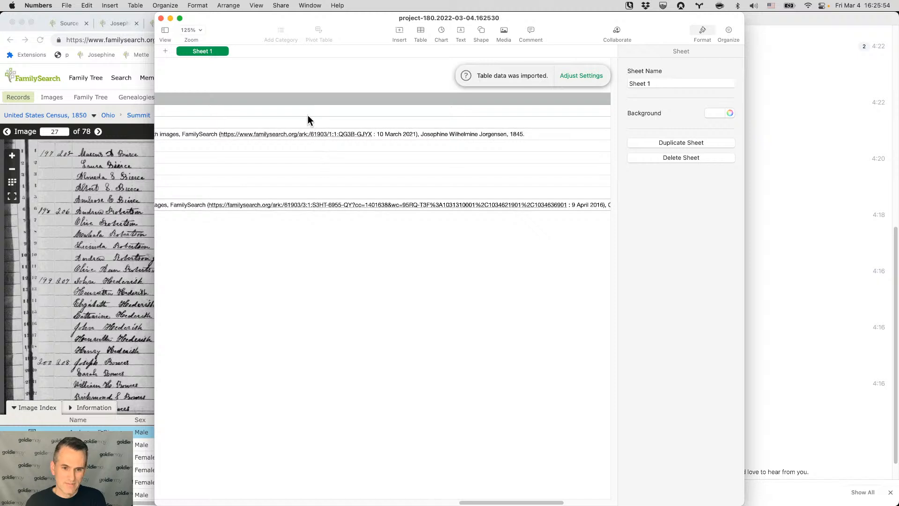
- Return from the exported spreadsheet to Goldie May and open the project's Canvas
key(super+Tab)
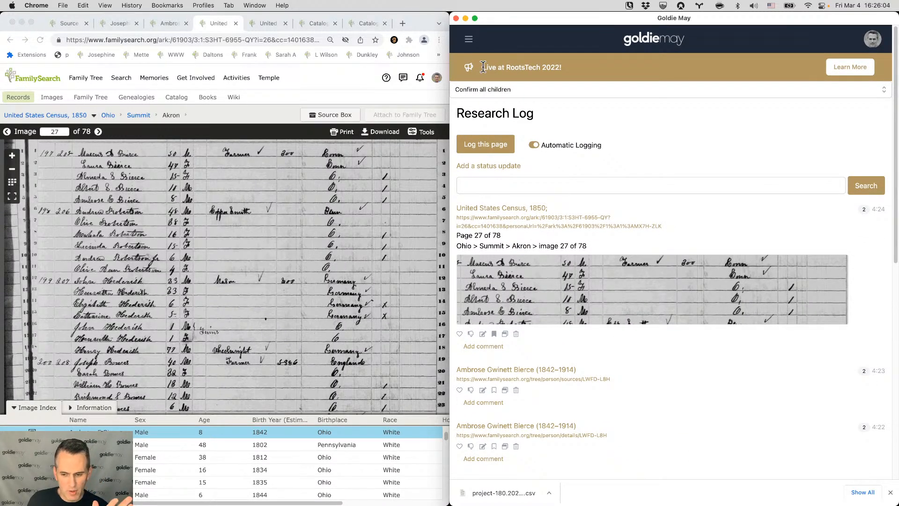
click(469, 39)
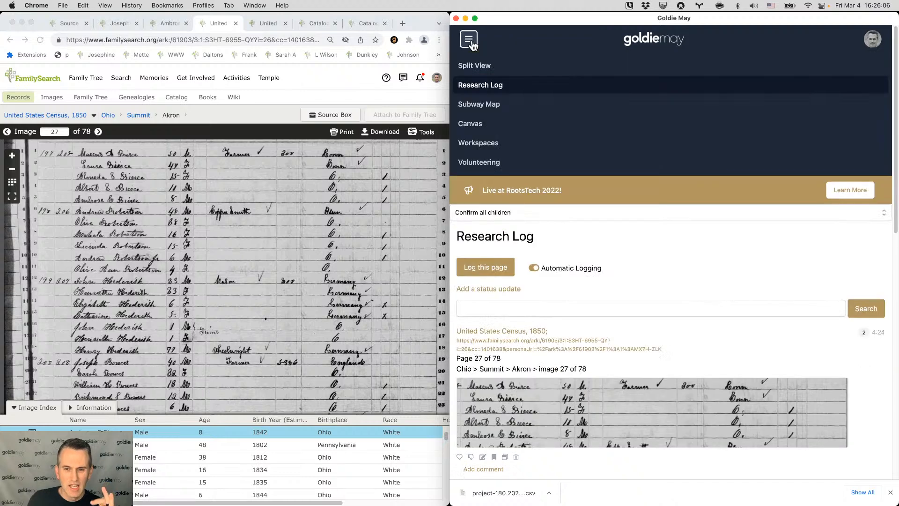
click(473, 123)
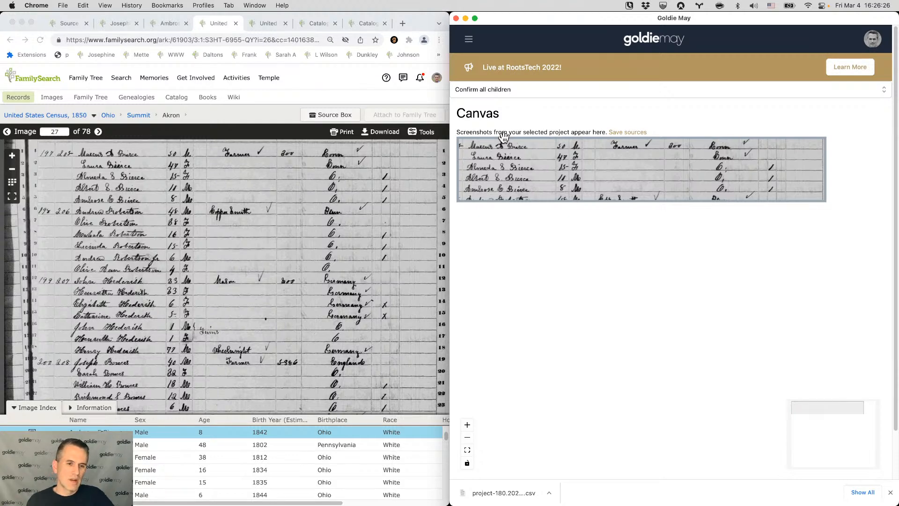
- Open the FamilySearch sources list of the ancestor bookmarked as WWW beside the Goldie May canvas
click(168, 55)
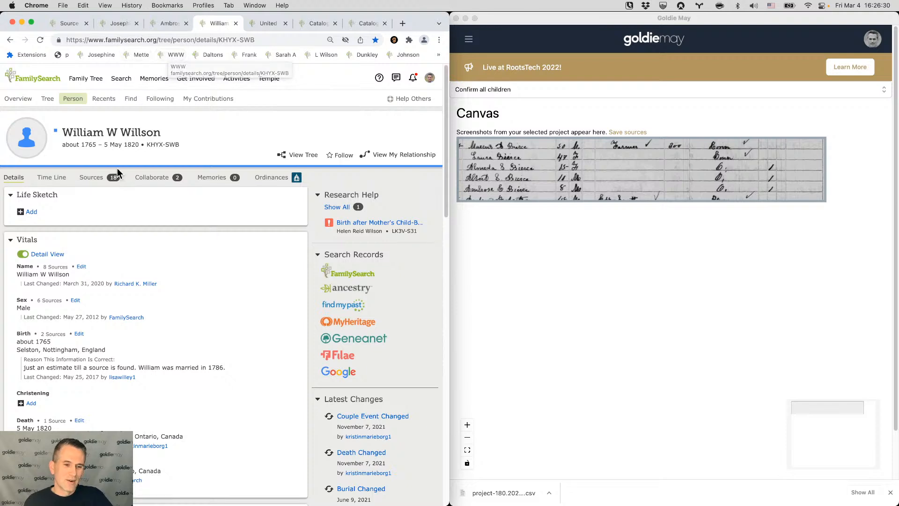
click(91, 179)
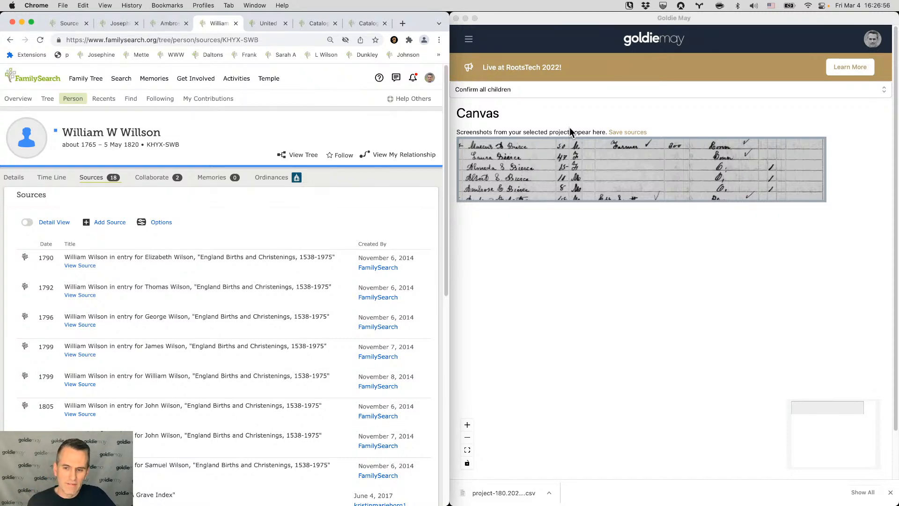
click(567, 195)
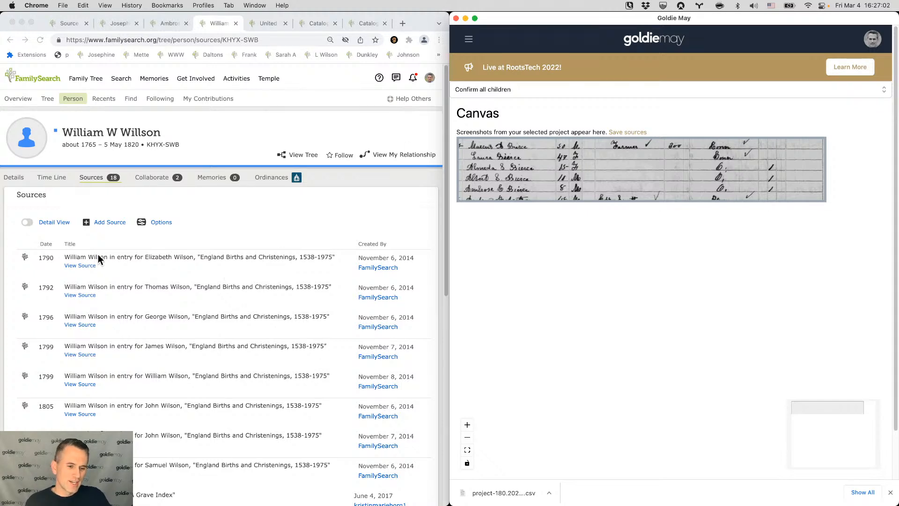
- Examine the indexed information and citation of the 1790 christening source, then collapse it again
click(86, 264)
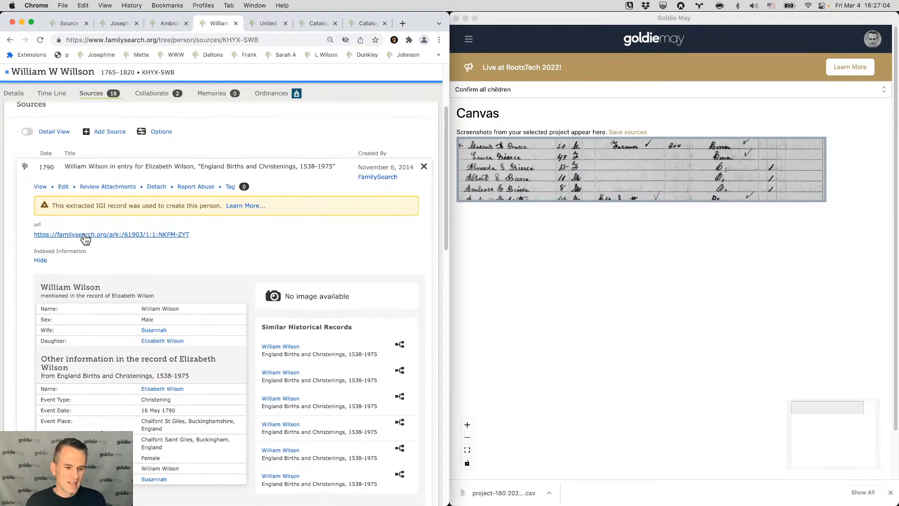
scroll(62, 282, down, 1)
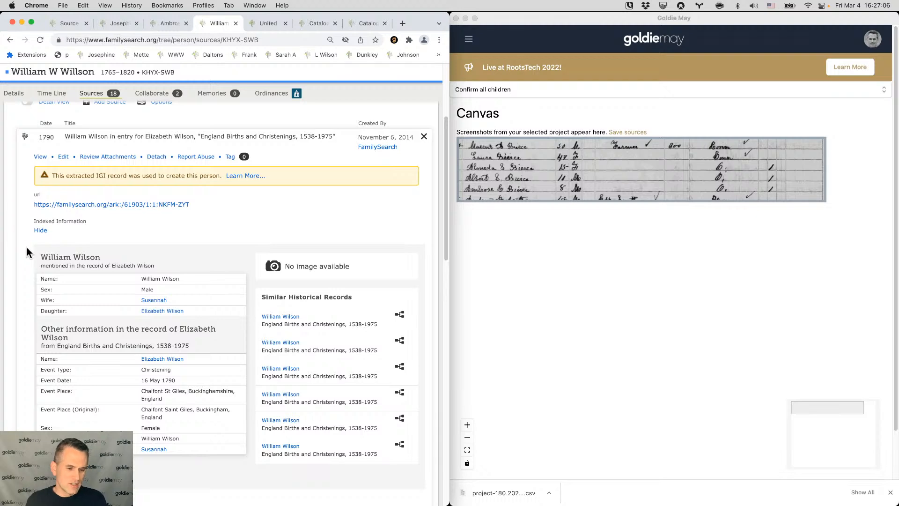
scroll(176, 365, down, 5)
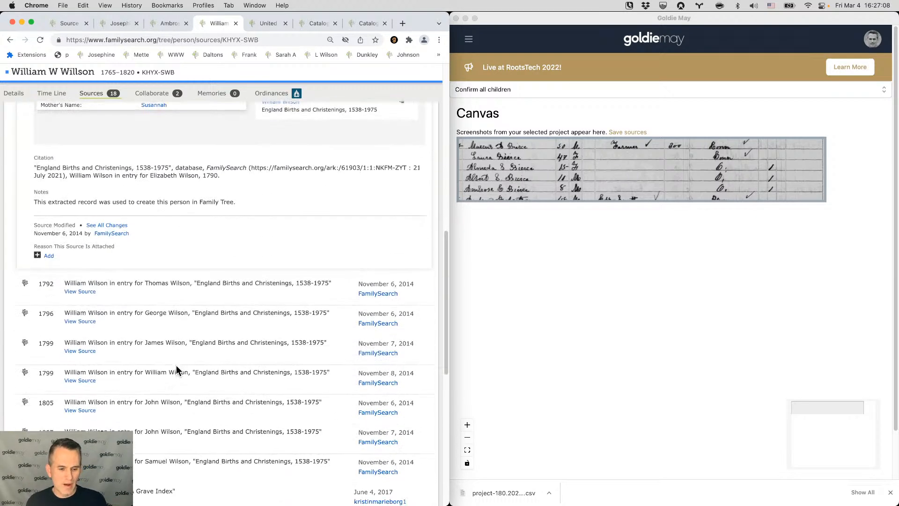
scroll(178, 361, up, 10)
click(163, 258)
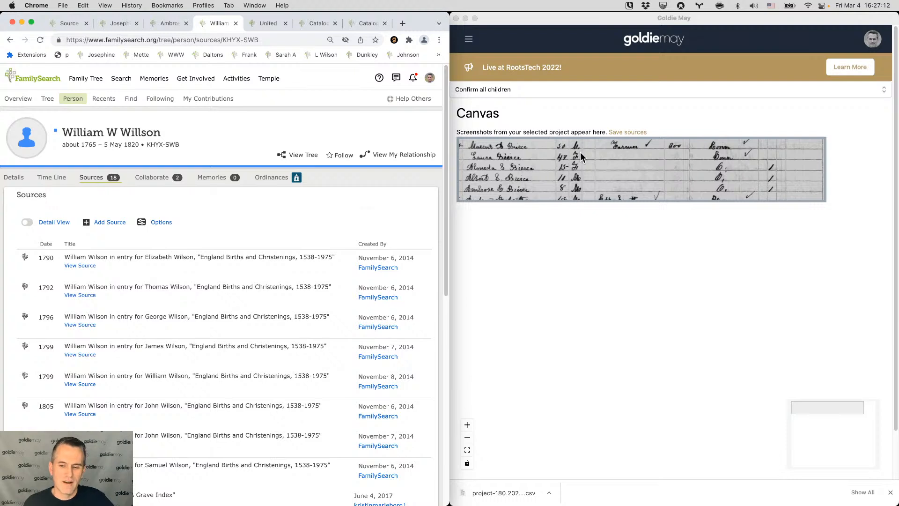
- Save the ancestor's attached sources as screenshots on the Goldie May canvas
click(619, 131)
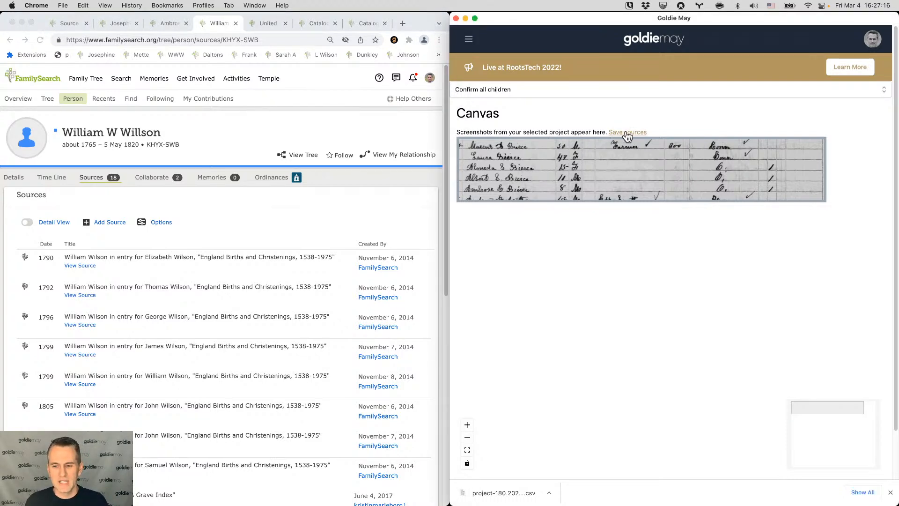
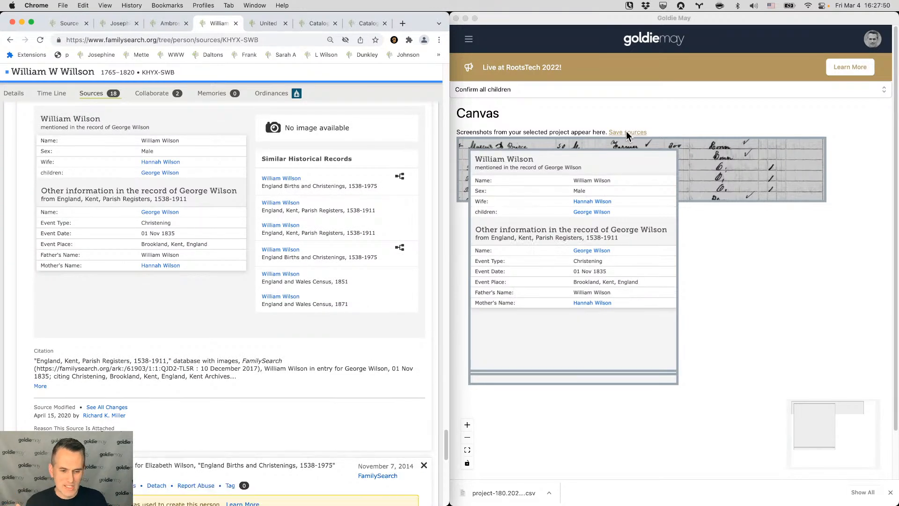
click(578, 24)
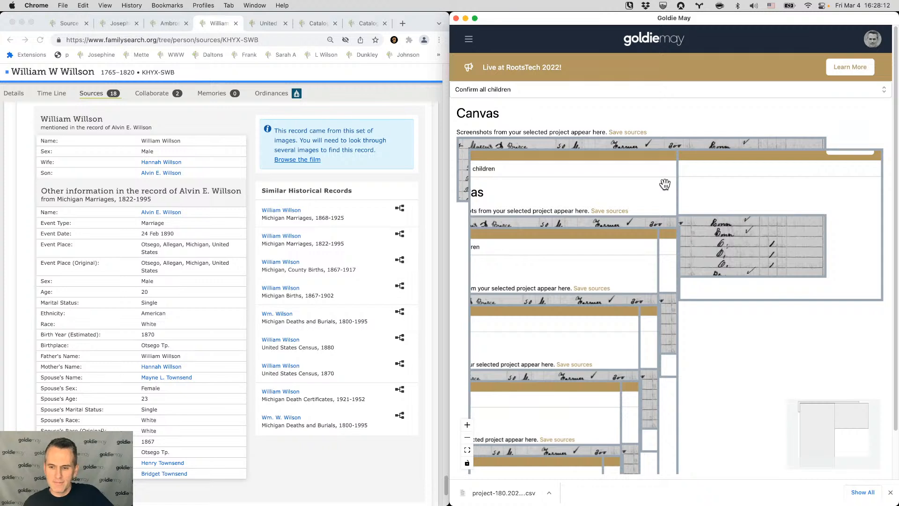
- Spread the stacked captures showing the canvas page itself apart across the canvas, away from the census screenshot
drag(638, 178, 640, 187)
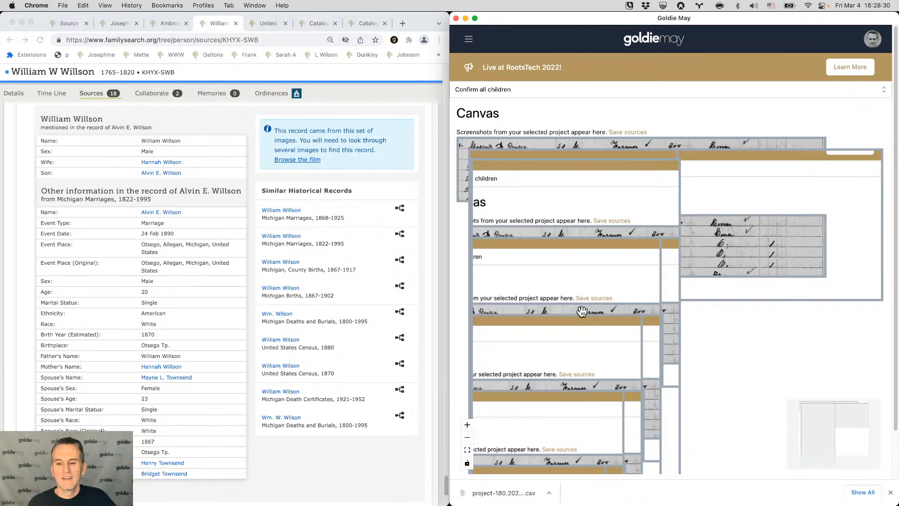
scroll(682, 301, down, 5)
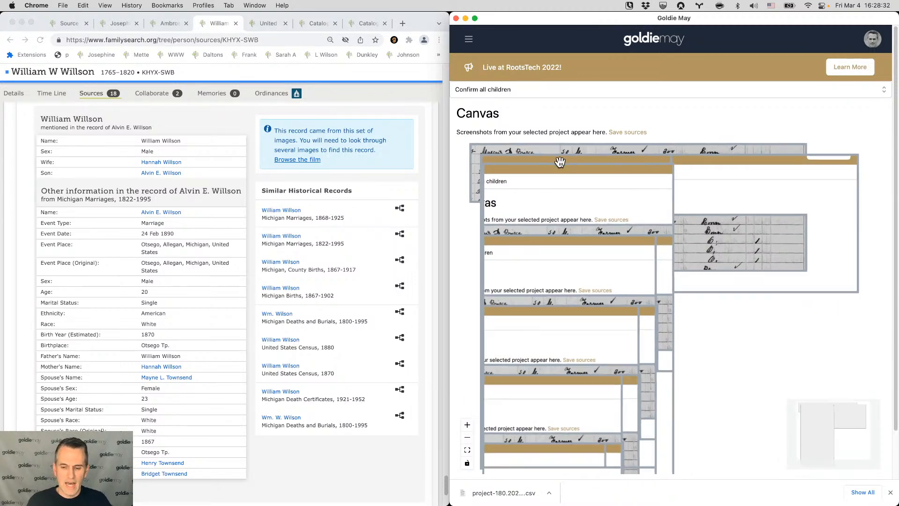
drag(621, 203, 804, 226)
drag(563, 232, 576, 354)
drag(689, 226, 691, 451)
drag(579, 223, 732, 306)
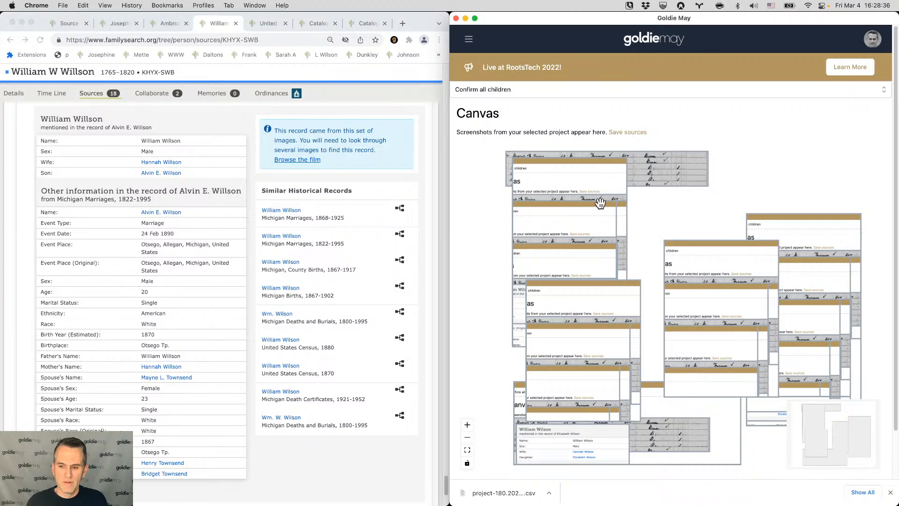
drag(600, 203, 815, 147)
scroll(636, 183, down, 1)
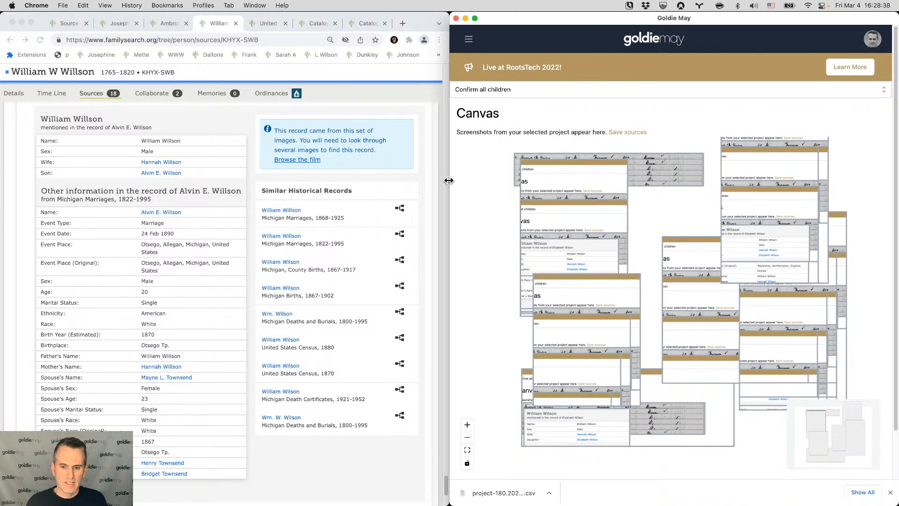
- Widen the Goldie May window and gather the canvas-page captures away from the census and source record screenshots
drag(448, 180, 64, 180)
drag(366, 160, 617, 160)
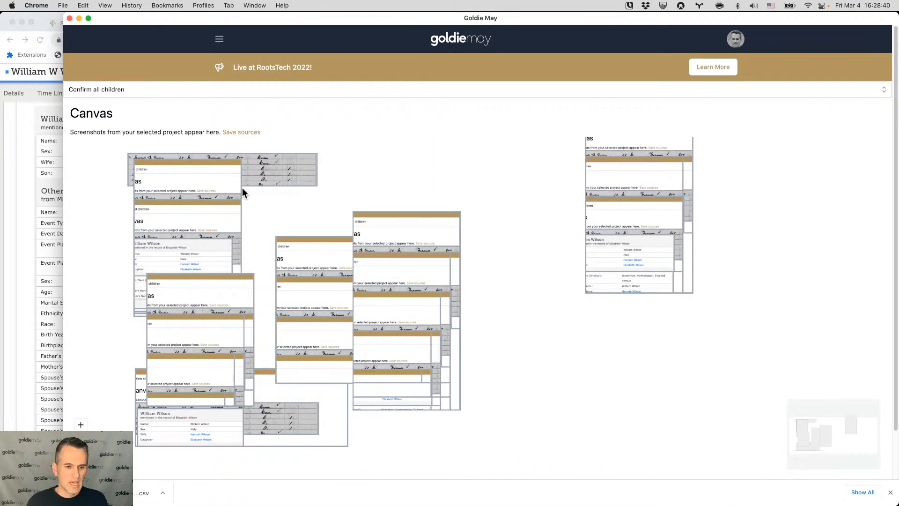
scroll(243, 192, down, 2)
drag(293, 173, 367, 142)
drag(226, 185, 588, 332)
drag(367, 298, 505, 389)
drag(318, 281, 546, 389)
drag(208, 286, 569, 383)
drag(277, 351, 576, 363)
drag(259, 230, 243, 240)
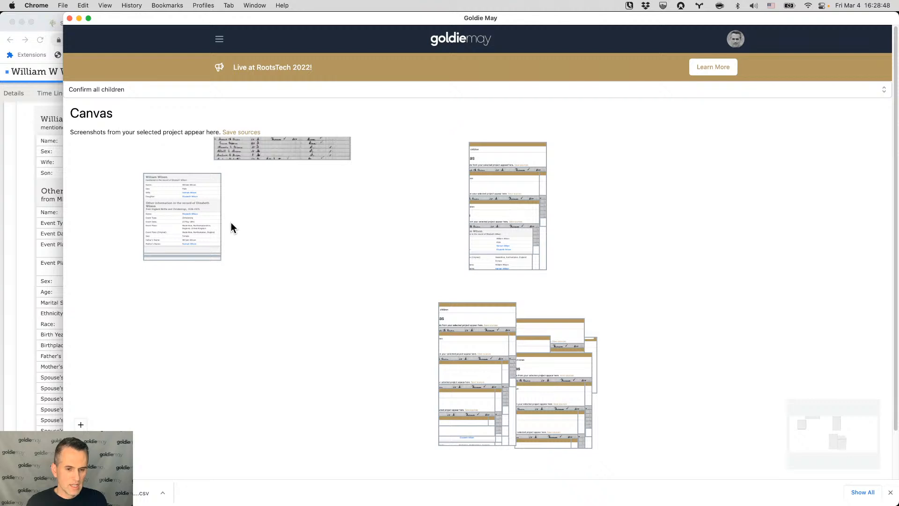
- Unstack the source record cards, separating the Hannah family records, the Find a Grave record and the John record
drag(180, 211, 152, 334)
scroll(267, 294, down, 2)
scroll(267, 294, up, 4)
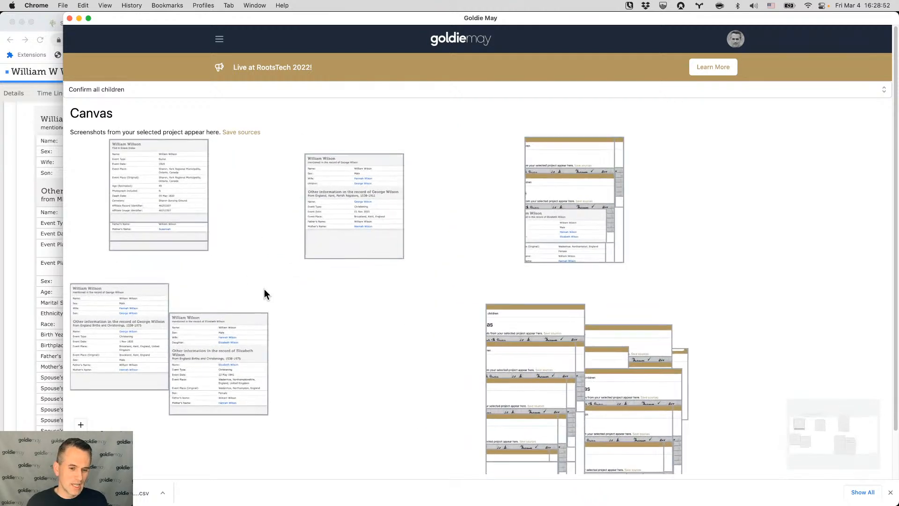
drag(264, 294, 324, 297)
drag(230, 210, 389, 333)
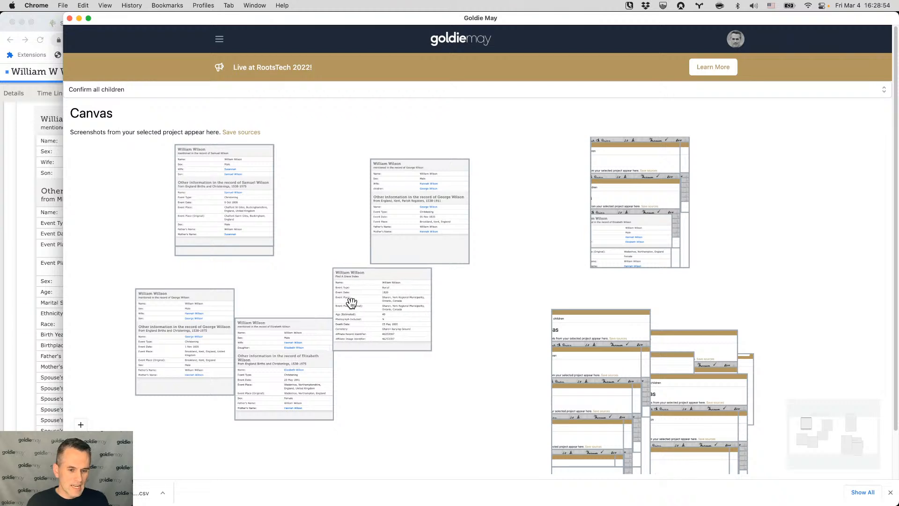
drag(241, 217, 182, 211)
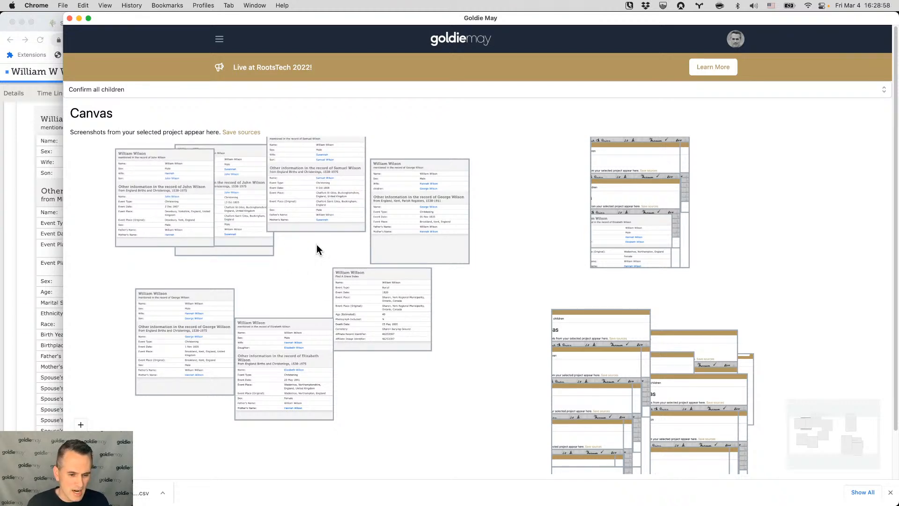
- Pile the record cards on the canvas by wife, Susannah or Hannah, and shrink the Goldie May window to half the screen
drag(322, 206, 421, 416)
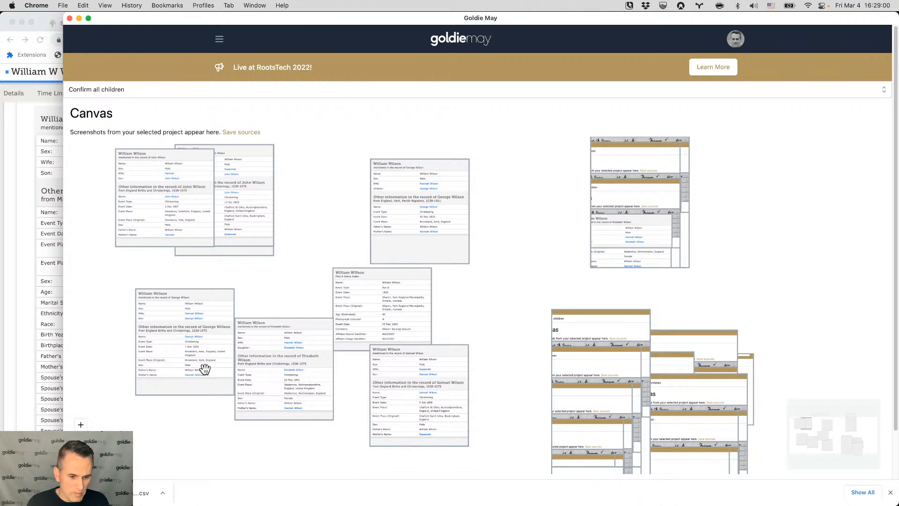
drag(408, 232, 150, 382)
drag(175, 213, 431, 169)
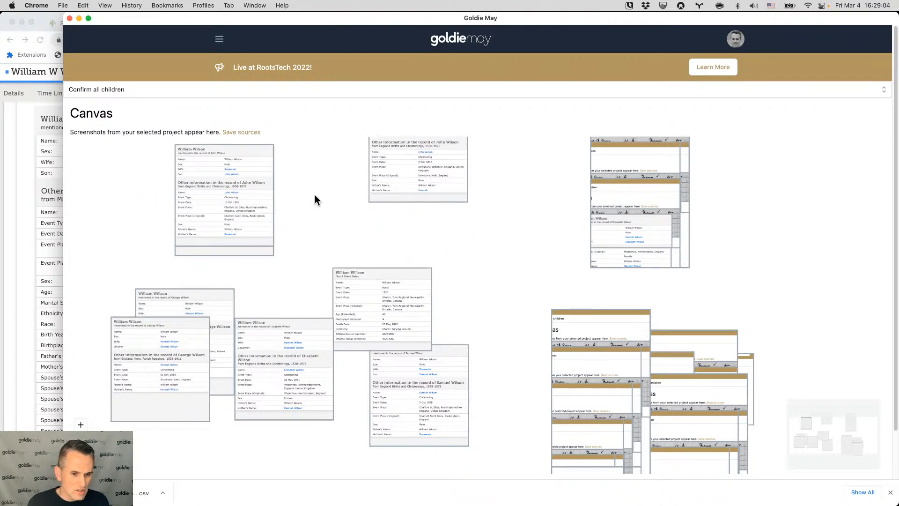
drag(248, 203, 465, 421)
drag(218, 211, 449, 427)
drag(243, 201, 341, 185)
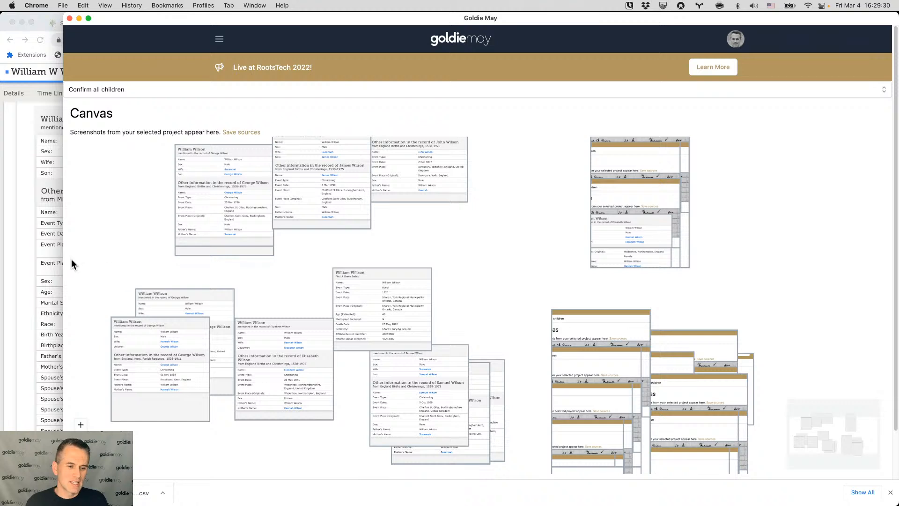
drag(65, 263, 443, 234)
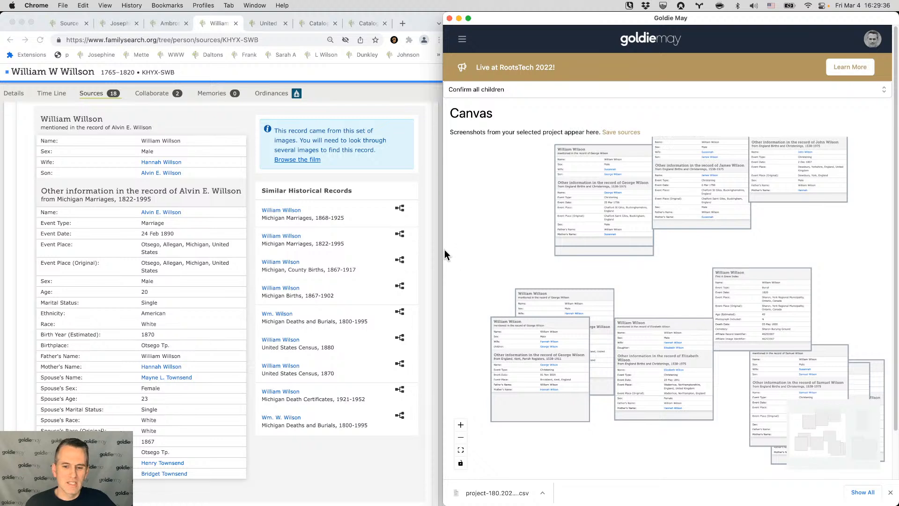
drag(445, 249, 450, 250)
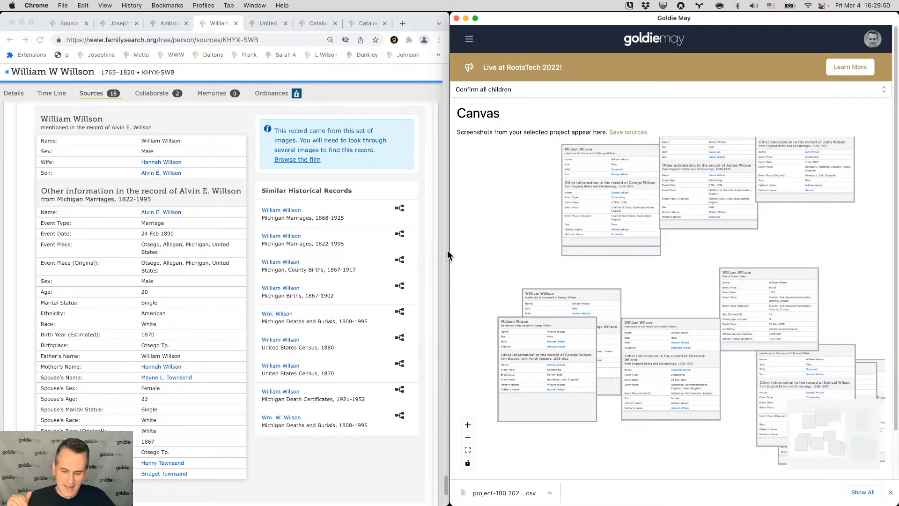
- Open Goldie May's Workspaces page and save the current windows and tabs as a workspace
click(469, 39)
click(490, 143)
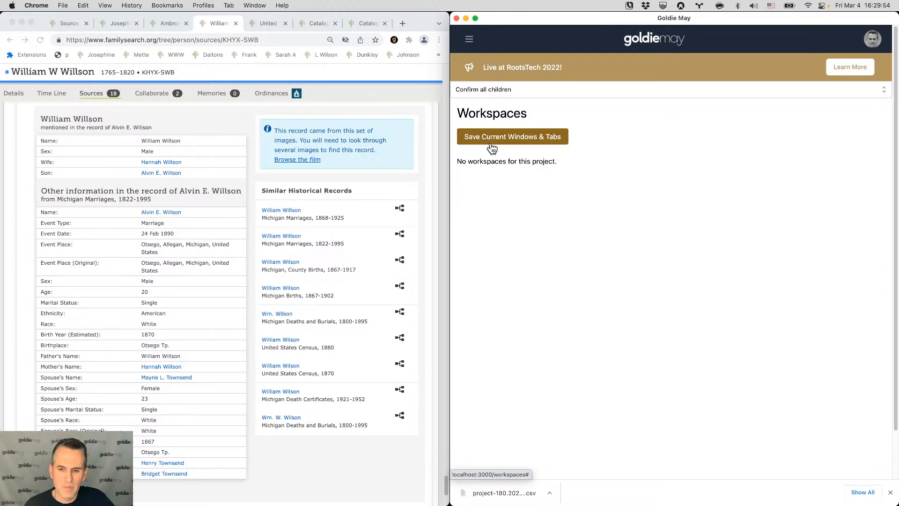
click(412, 92)
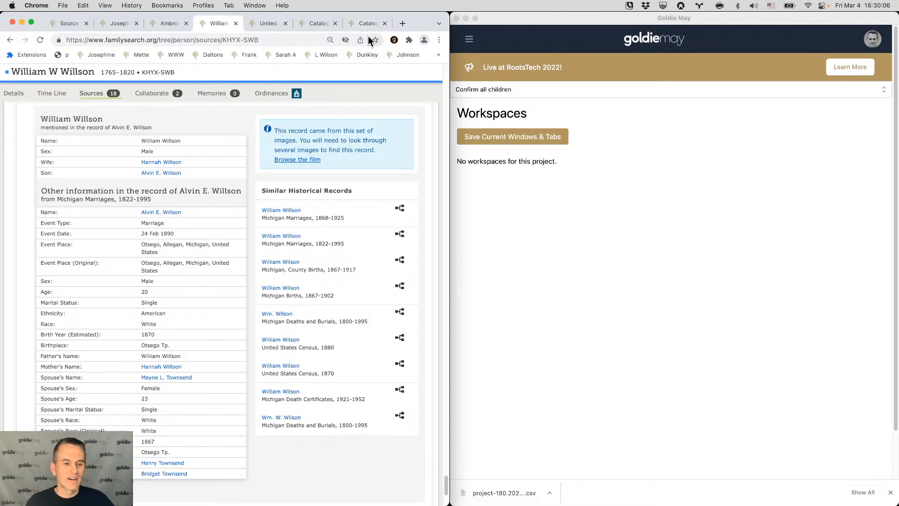
click(488, 139)
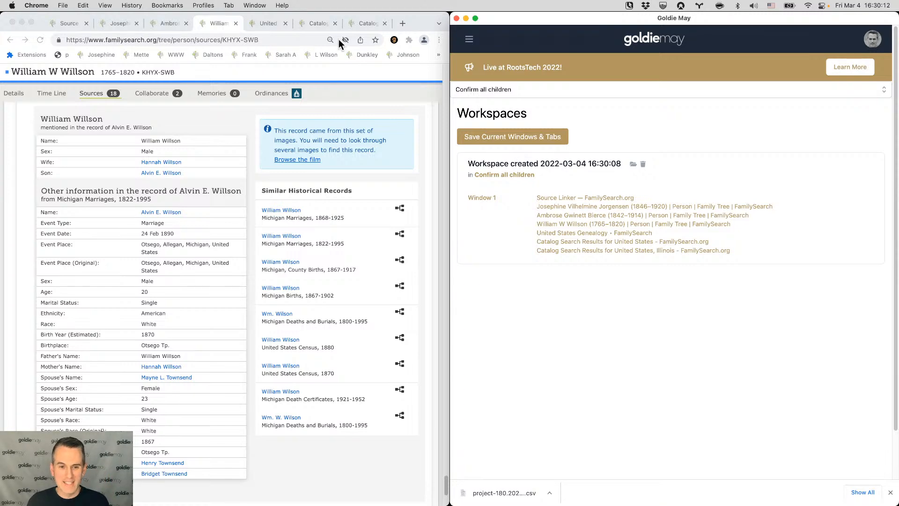
- Detach the ancestor's sources tab into its own smaller window and save both browser windows as a second workspace
drag(229, 28, 246, 157)
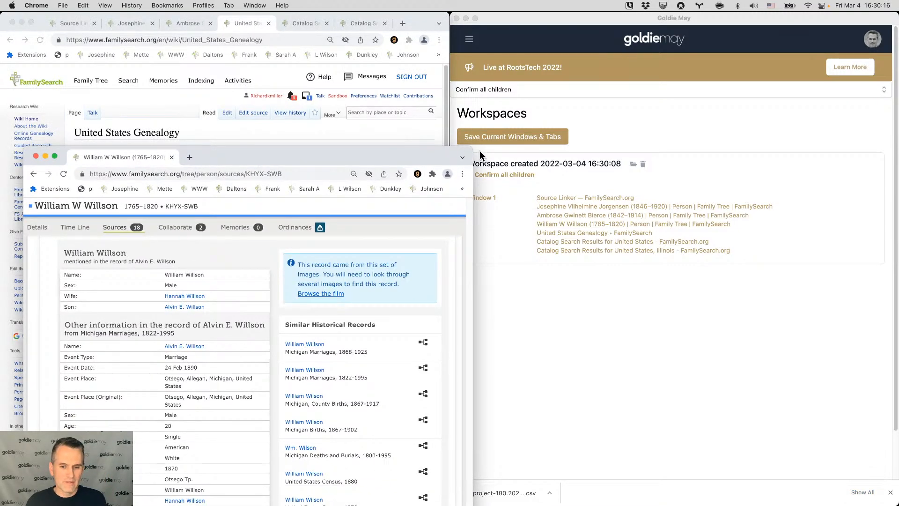
drag(470, 147, 406, 275)
drag(306, 286, 316, 89)
drag(480, 85, 385, 212)
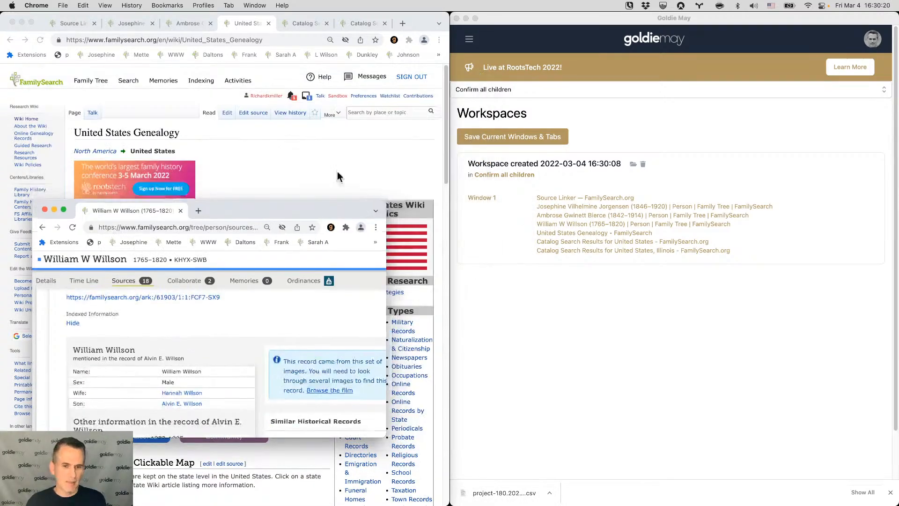
drag(239, 209, 313, 259)
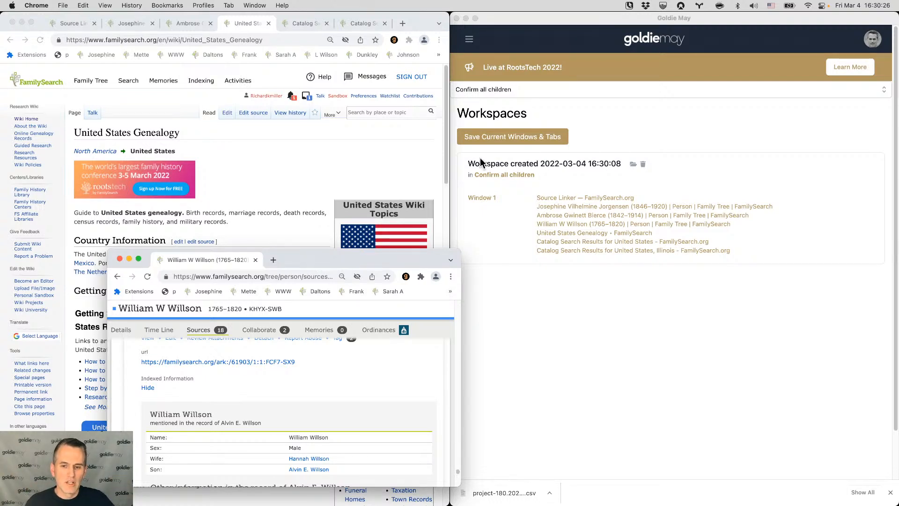
click(502, 139)
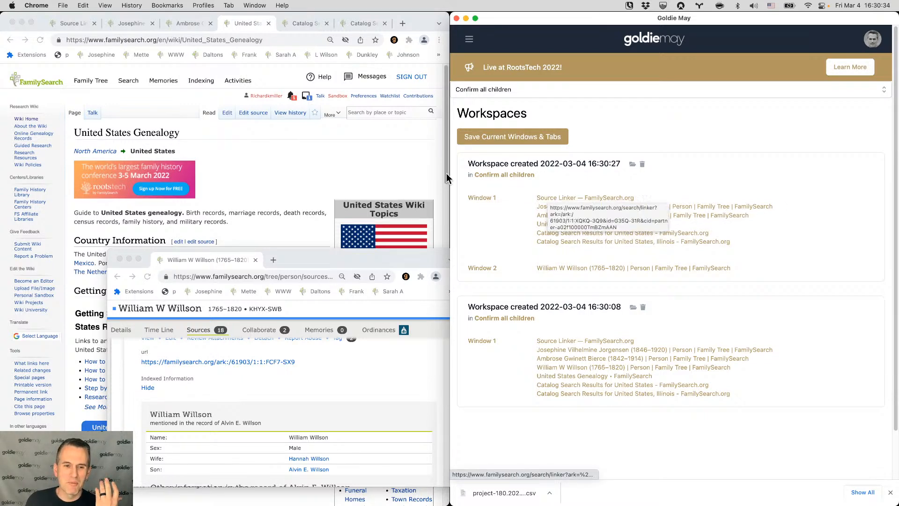
- Close both FamilySearch browser windows, leaving only the Goldie May window open
click(12, 22)
click(120, 258)
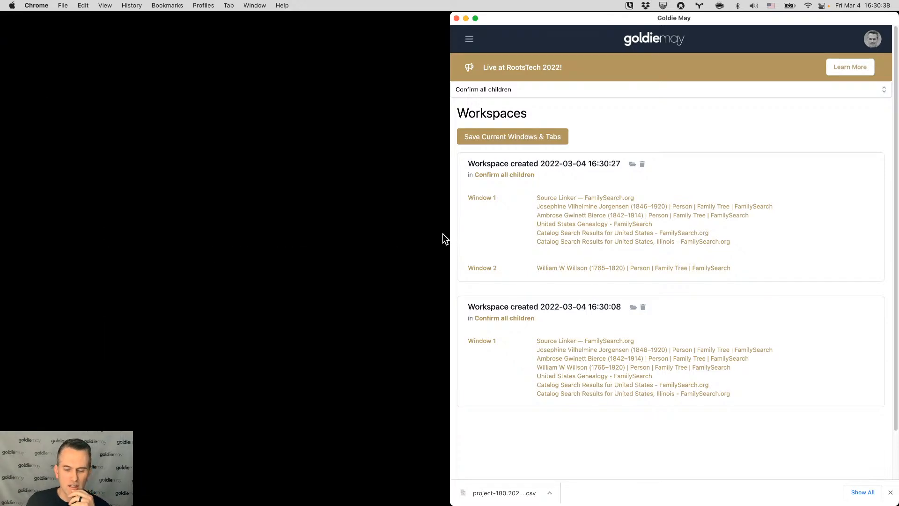
click(633, 164)
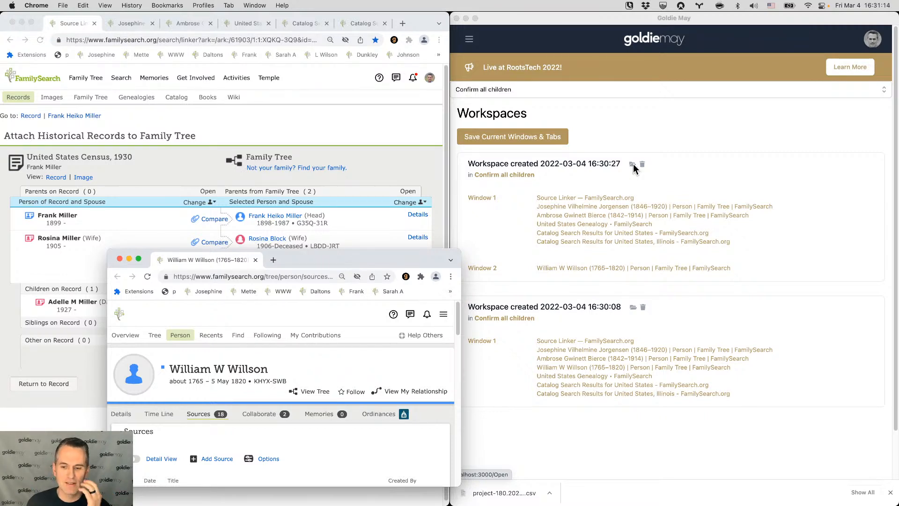
click(550, 106)
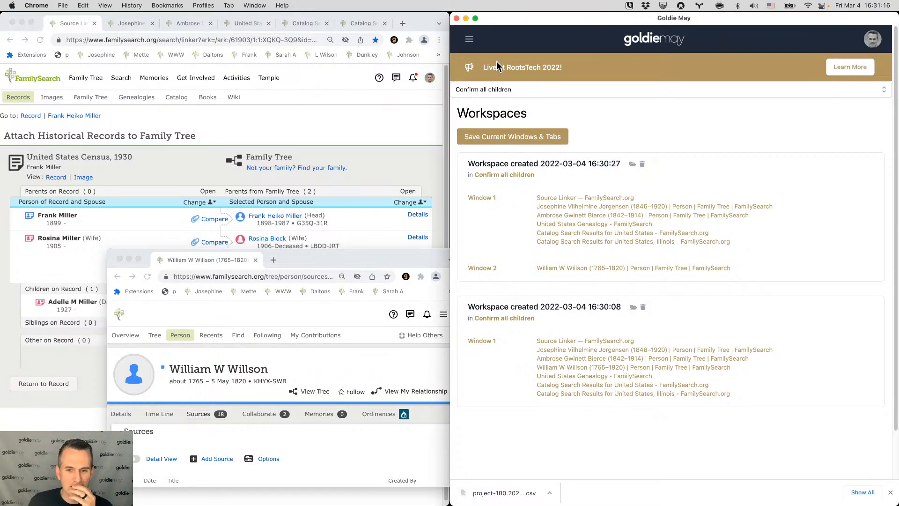
- View Goldie May's Volunteering page, followed by the project's Research Log
click(469, 39)
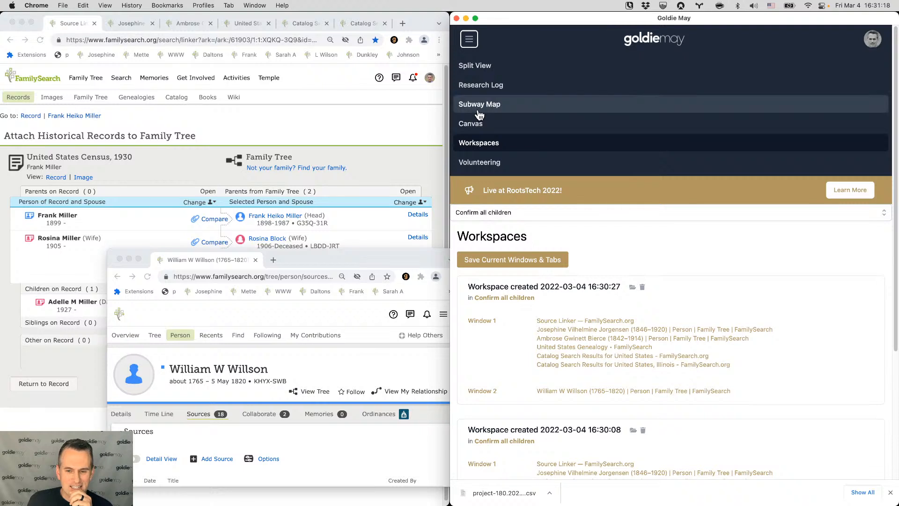
click(484, 162)
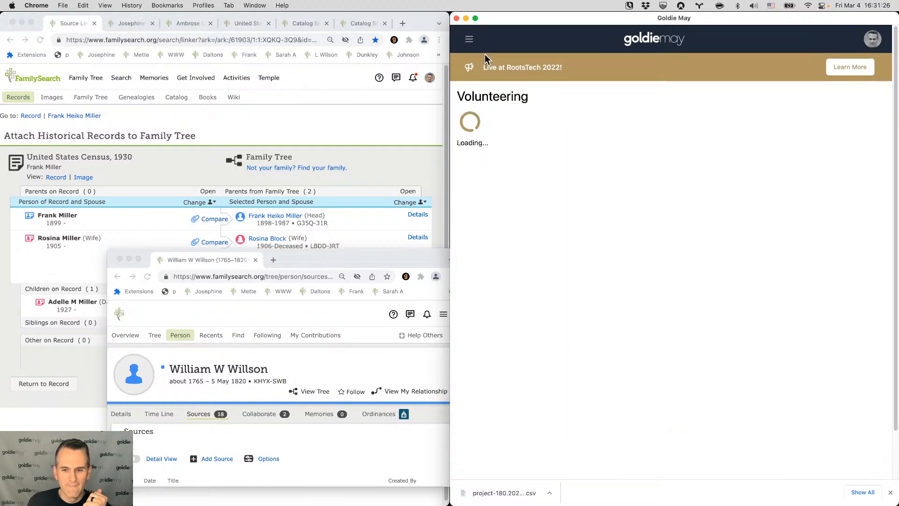
click(469, 39)
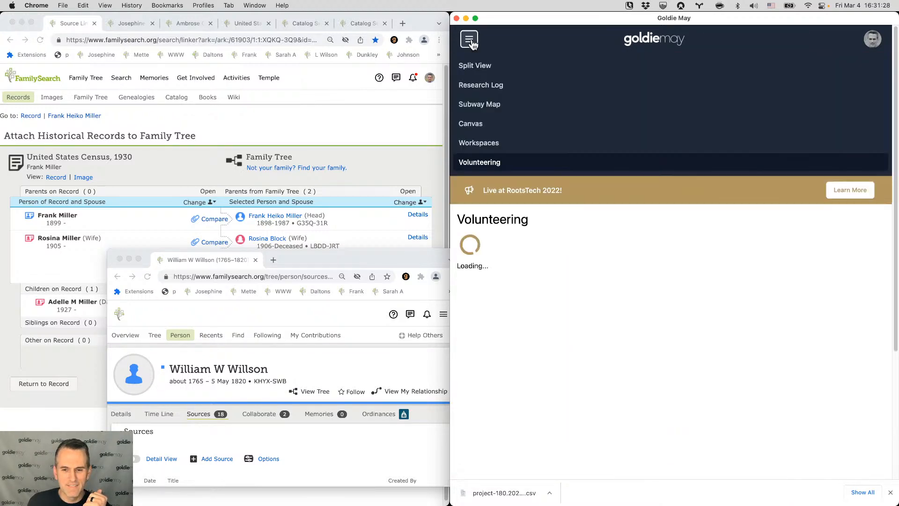
click(480, 87)
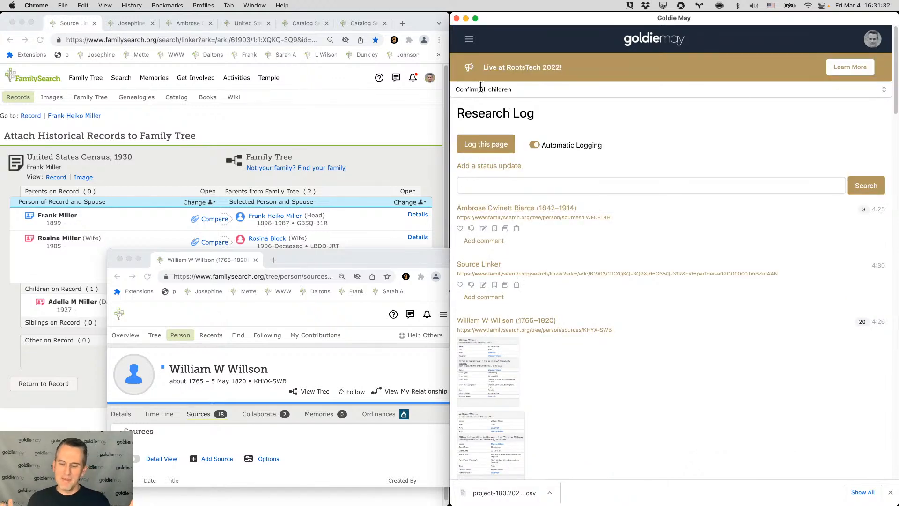
- Switch Goldie May to Split View and open the "Confirm all children" project
click(469, 45)
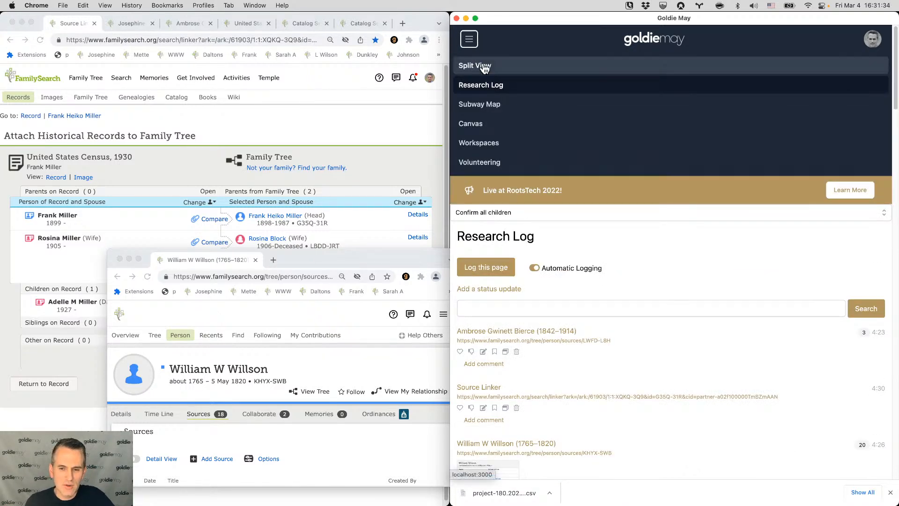
click(483, 66)
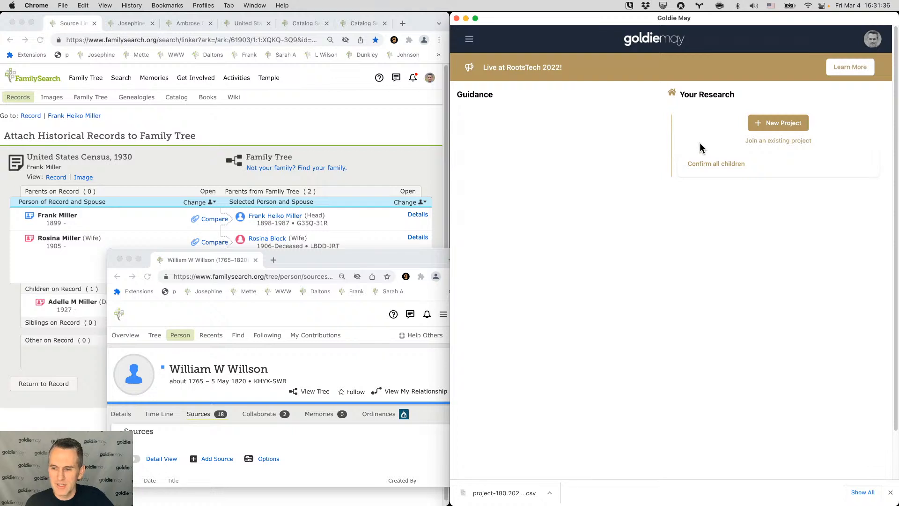
click(715, 165)
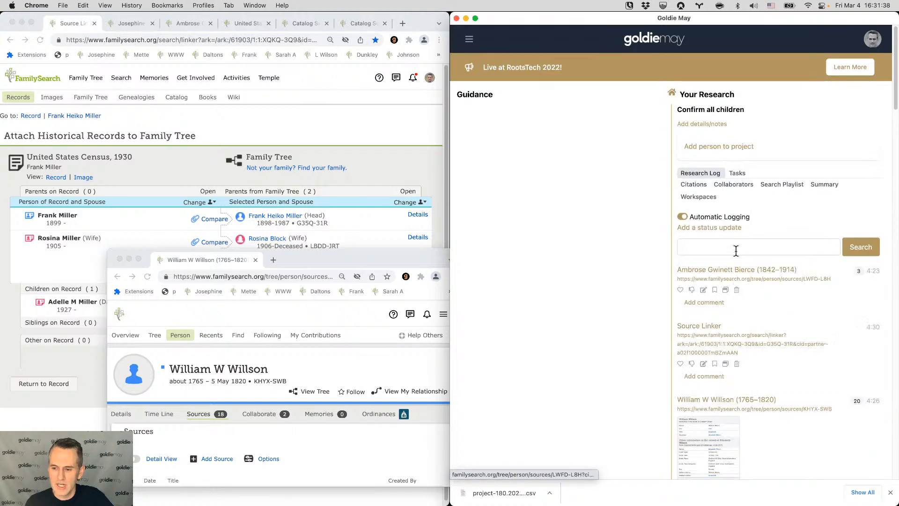
- Add tasks "abc" and "def" to the project and mark "abc" as complete
click(737, 172)
click(710, 224)
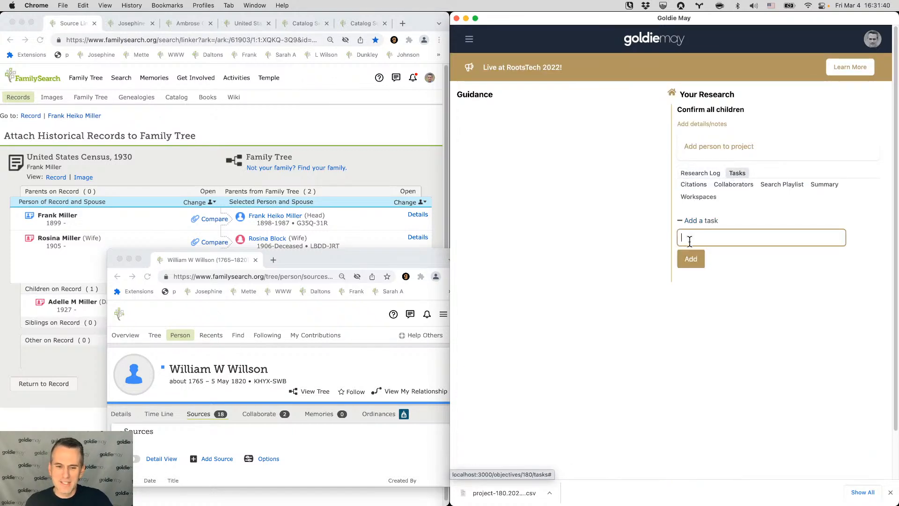
text(abc)
key(Return)
text(def)
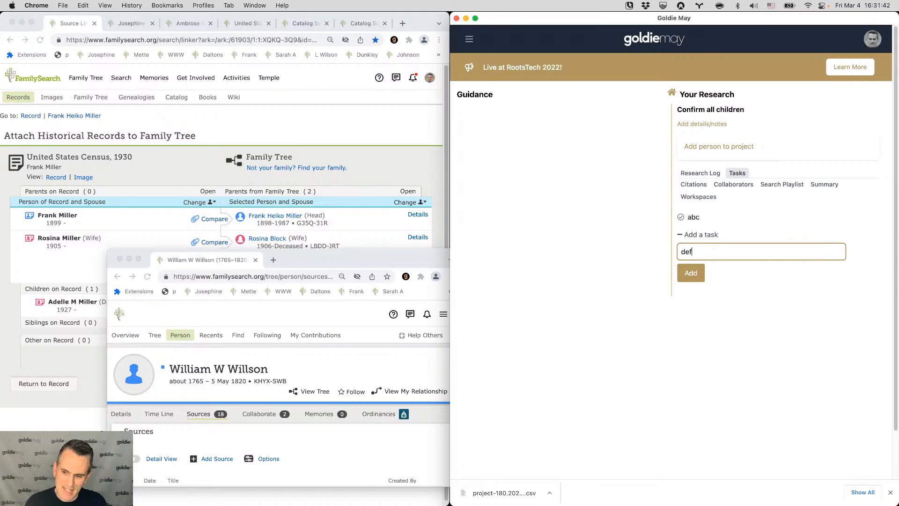
key(Return)
click(684, 217)
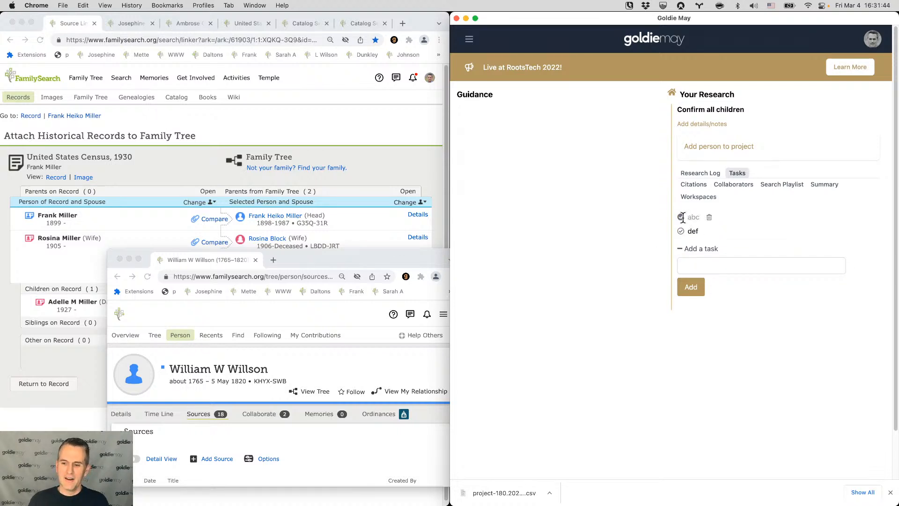
- Bring up Ambrose Gwinett Bierce's sources in the FamilySearch window and expand the 1850 United States Census source
click(290, 105)
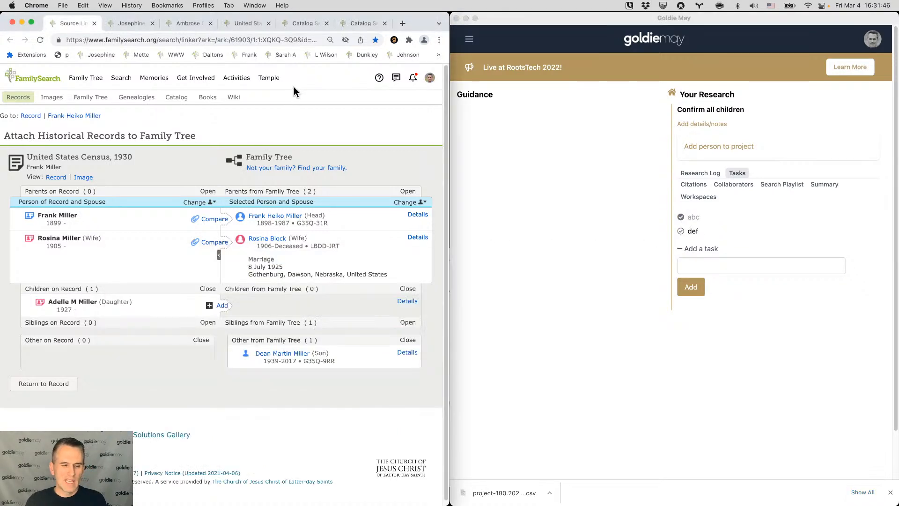
click(190, 24)
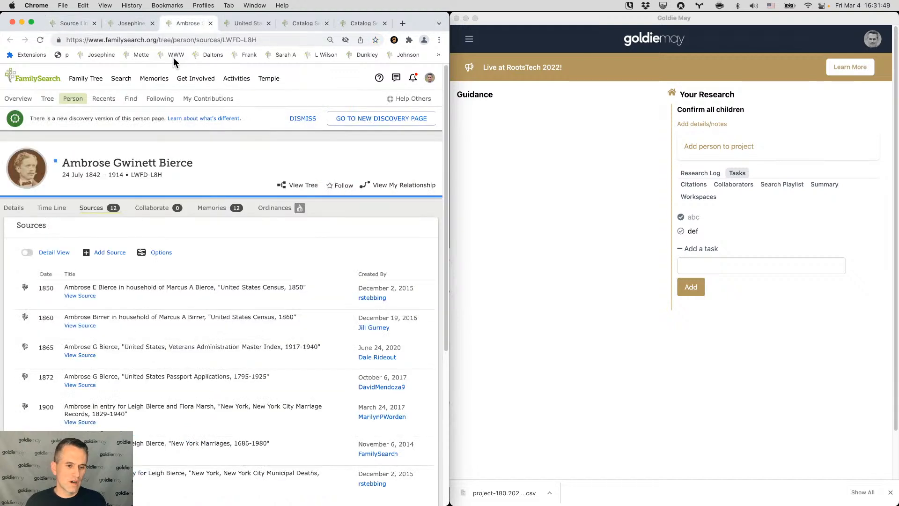
click(217, 291)
scroll(145, 428, down, 2)
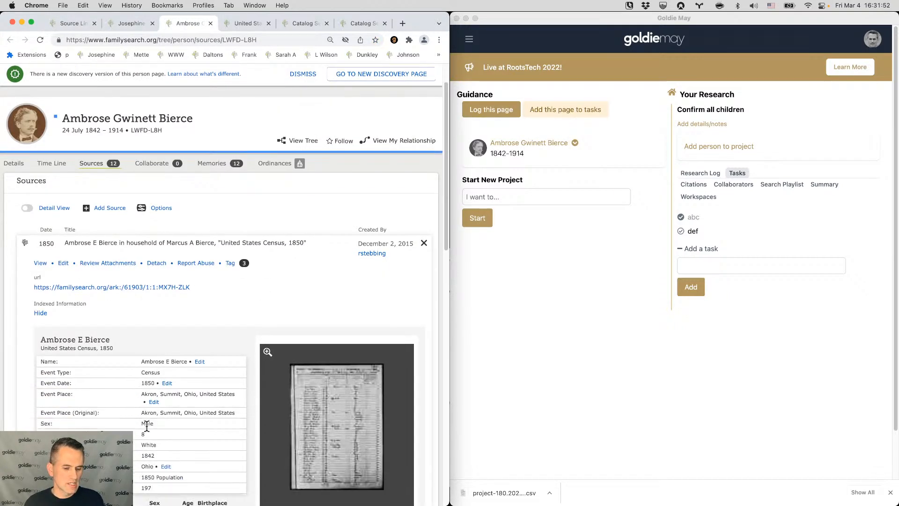
scroll(147, 426, down, 1)
- Select "Summit" in the census event place and review Goldie May's search options for selected text
double_click(169, 377)
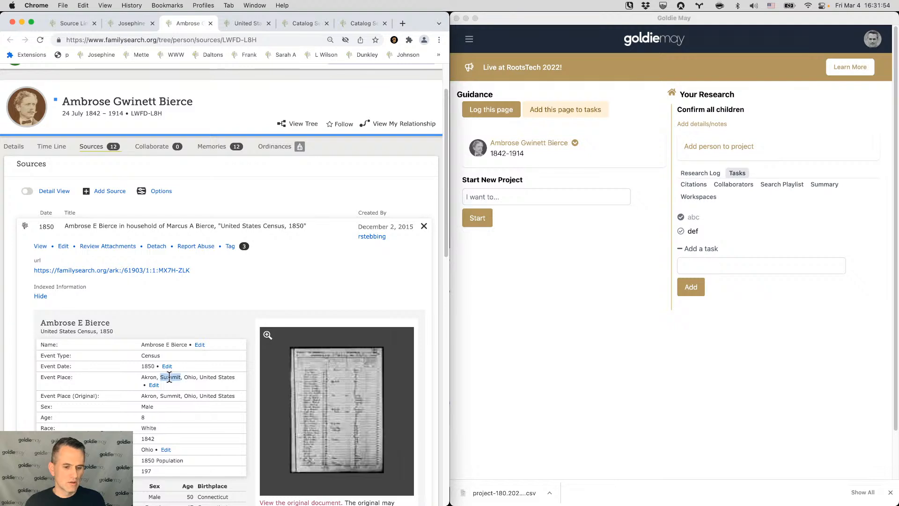
right_click(169, 378)
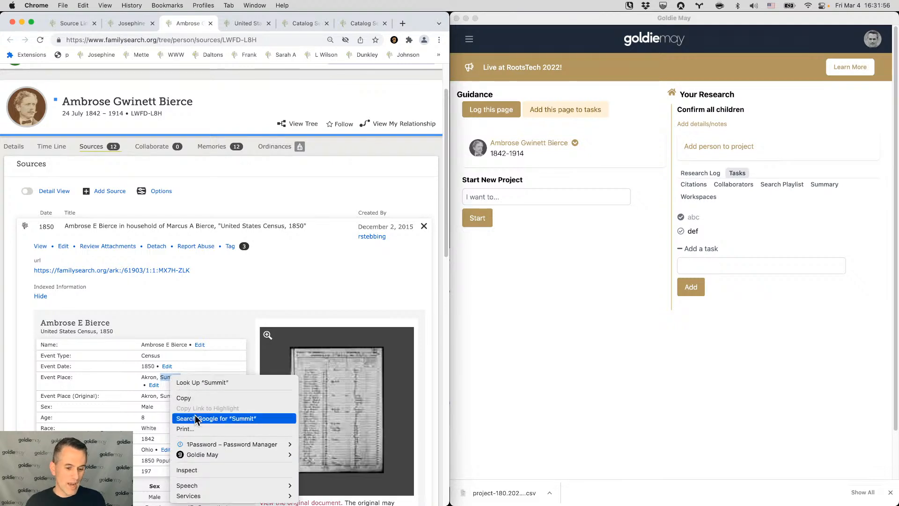
mouse_move(201, 453)
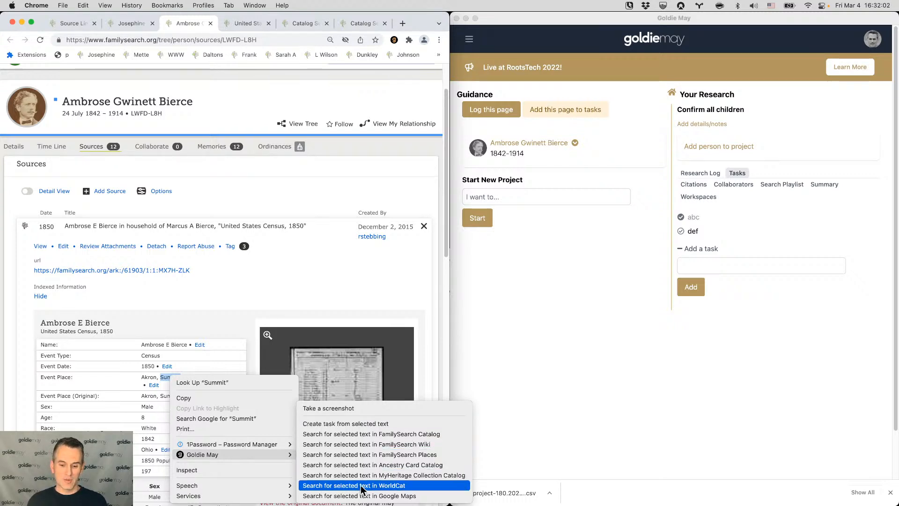
click(269, 292)
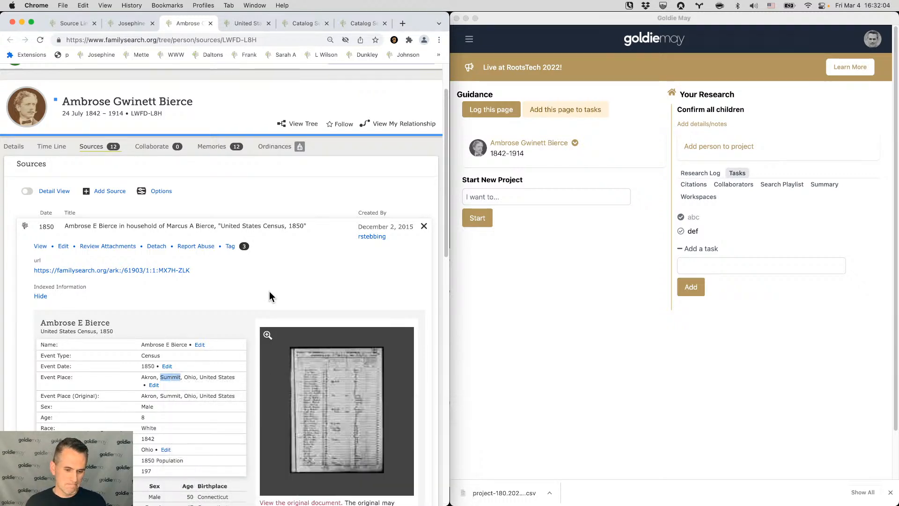
right_click(169, 378)
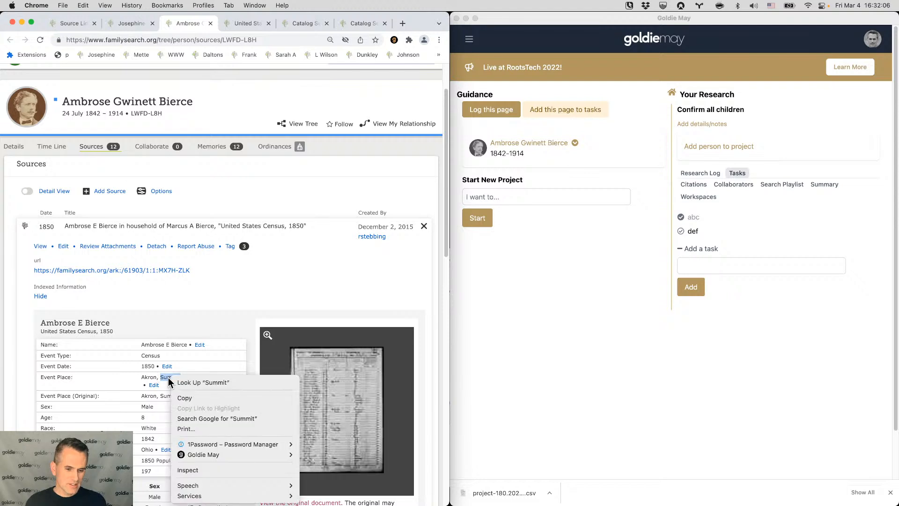
click(243, 303)
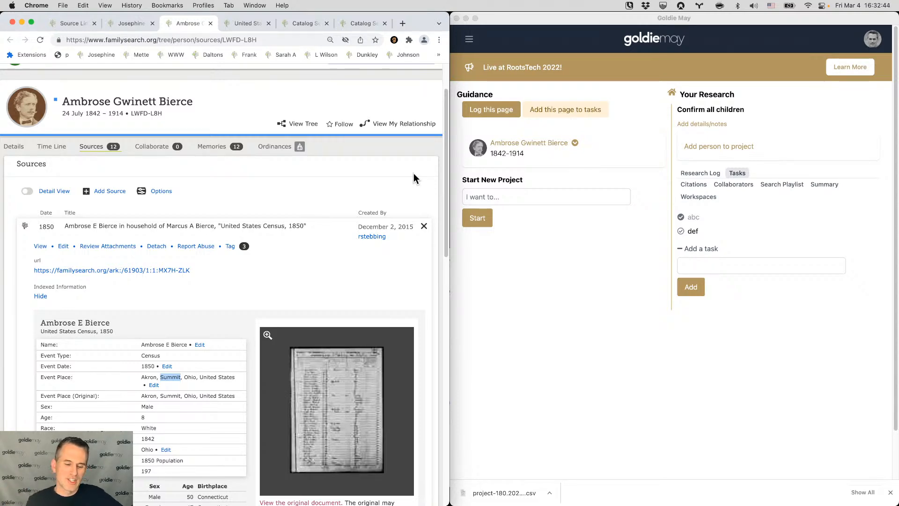
- Open goldiemay.com in a new tab, follow its free install link to the Chrome Web Store, and widen the browser window
click(377, 100)
key(super+t)
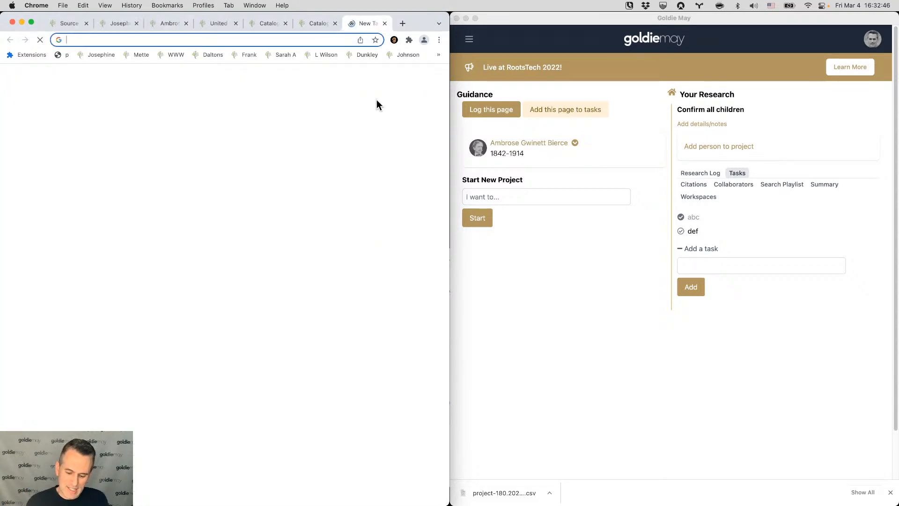
text(godl)
key(BackSpace)
key(BackSpace)
key(BackSpace)
text(k)
key(BackSpace)
text(ld)
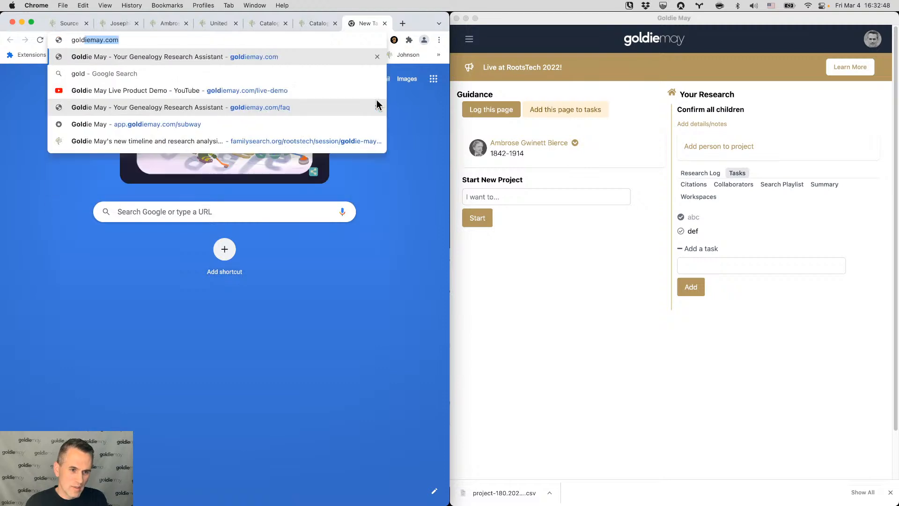
key(Return)
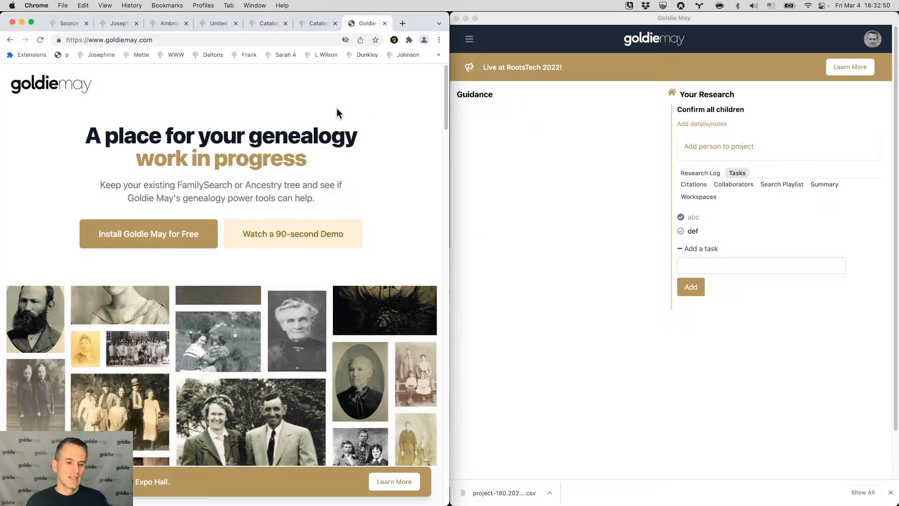
click(136, 234)
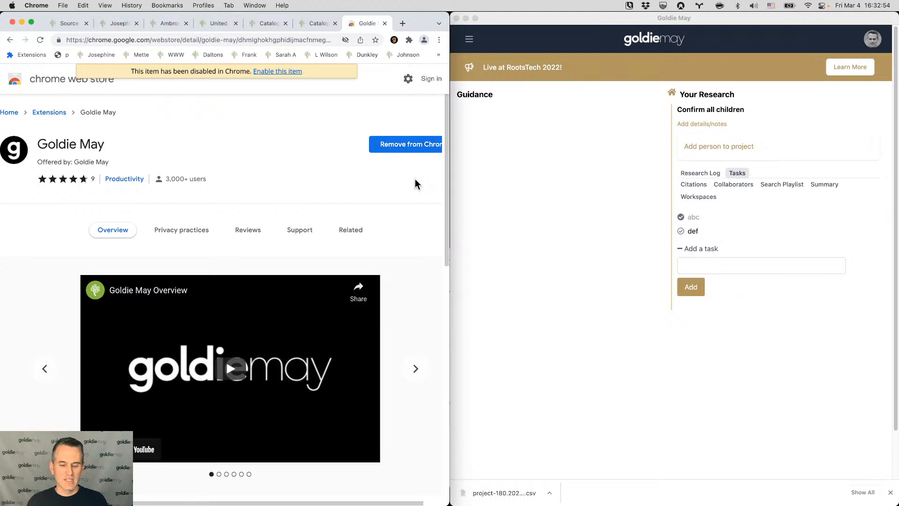
drag(450, 239, 562, 214)
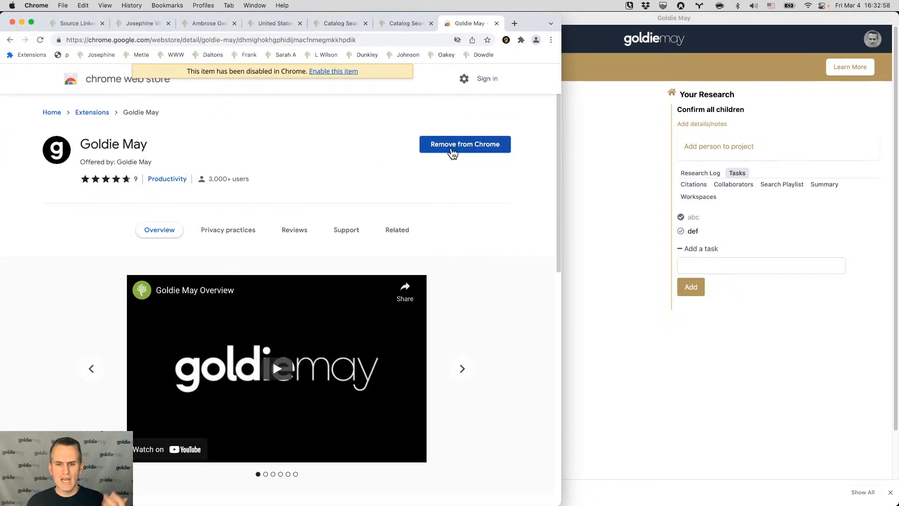
- Close the Chrome Web Store tab and narrow the FamilySearch window back to half the screen
click(497, 23)
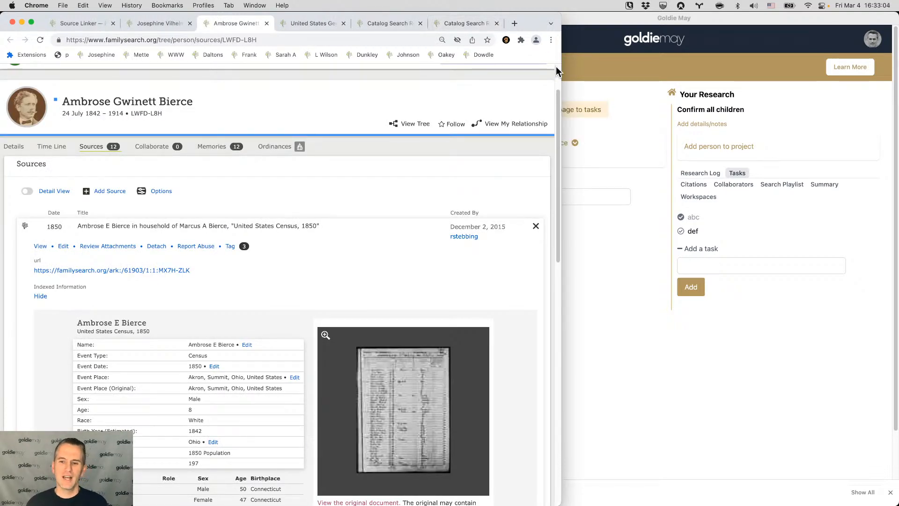
drag(559, 68, 450, 68)
click(469, 40)
click(468, 41)
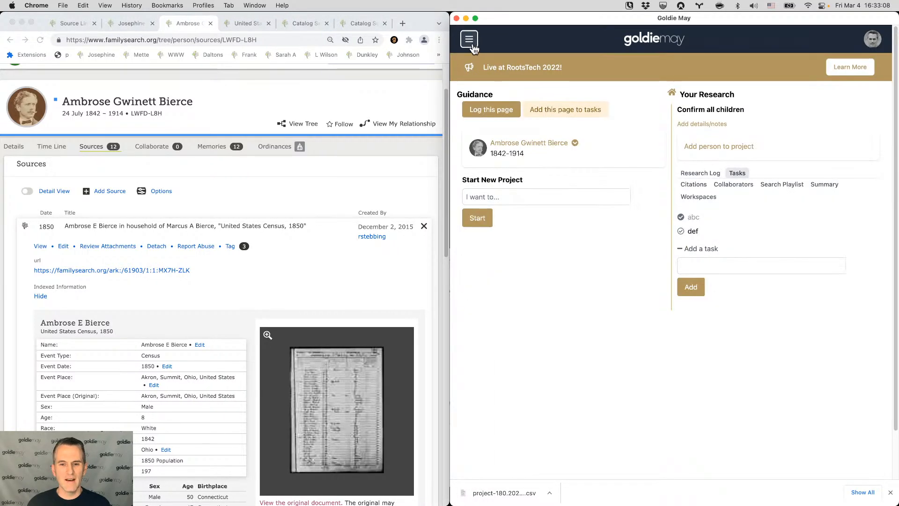
click(469, 40)
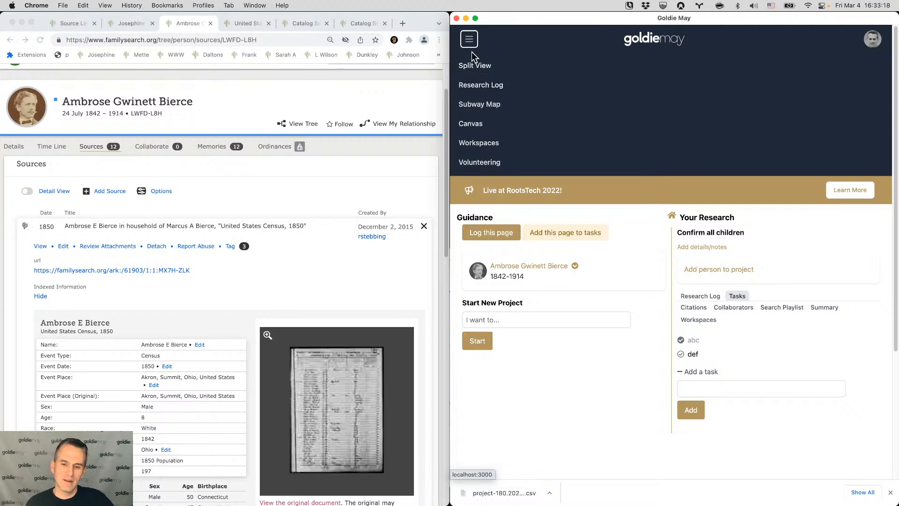
click(470, 40)
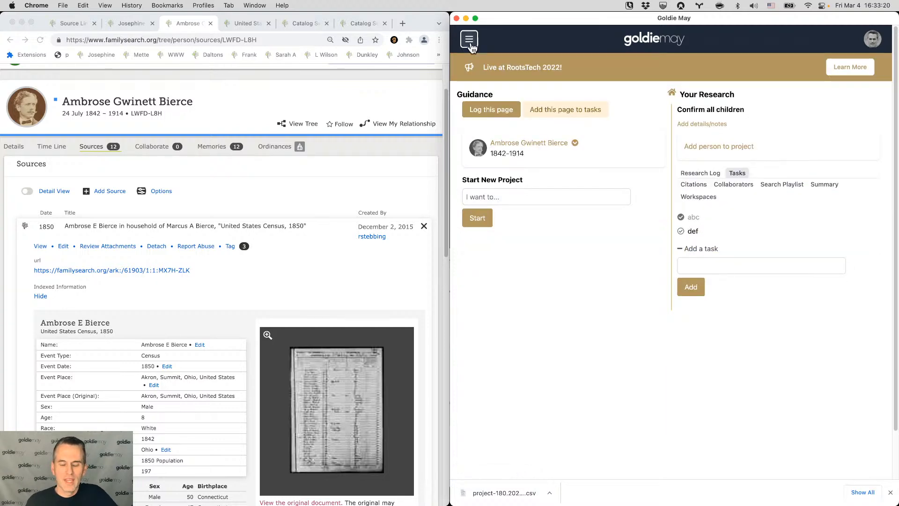